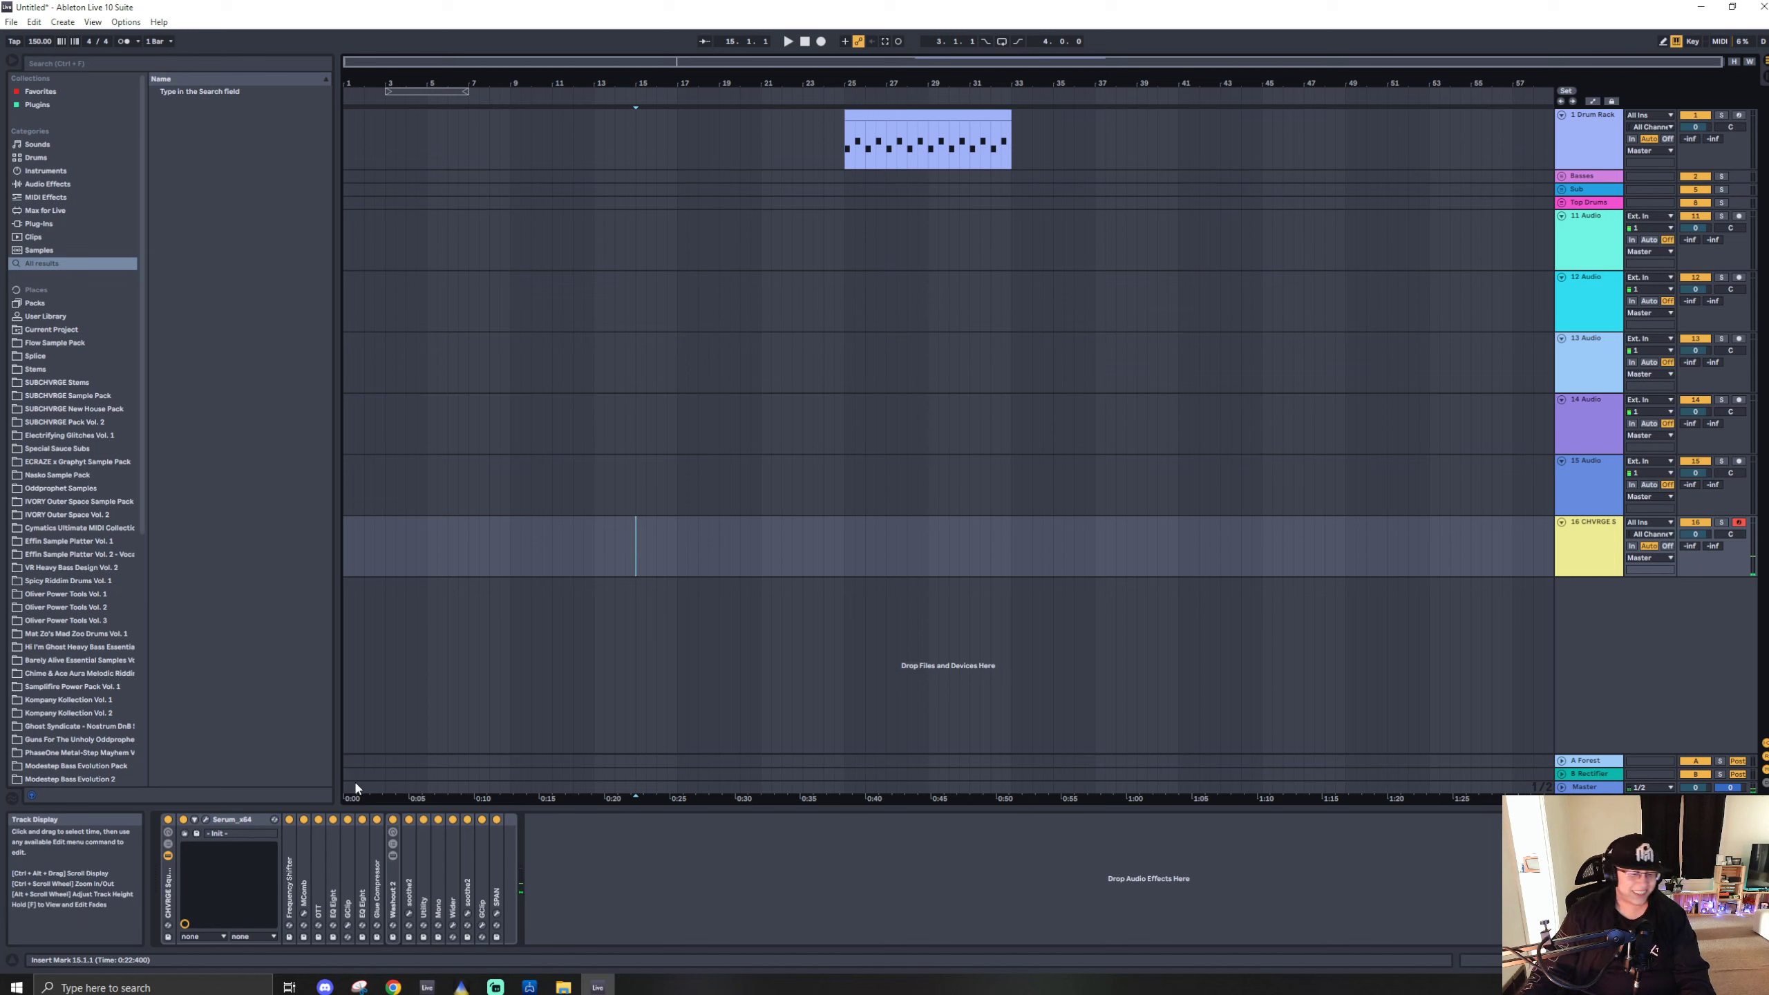
# Deactivate all the effects after Serum, from Frequency Shifter through SPAN.
pyautogui.click(290, 862)
pyautogui.keyDown('shift'); pyautogui.click(498, 860); pyautogui.keyUp('shift')
pyautogui.press('0')
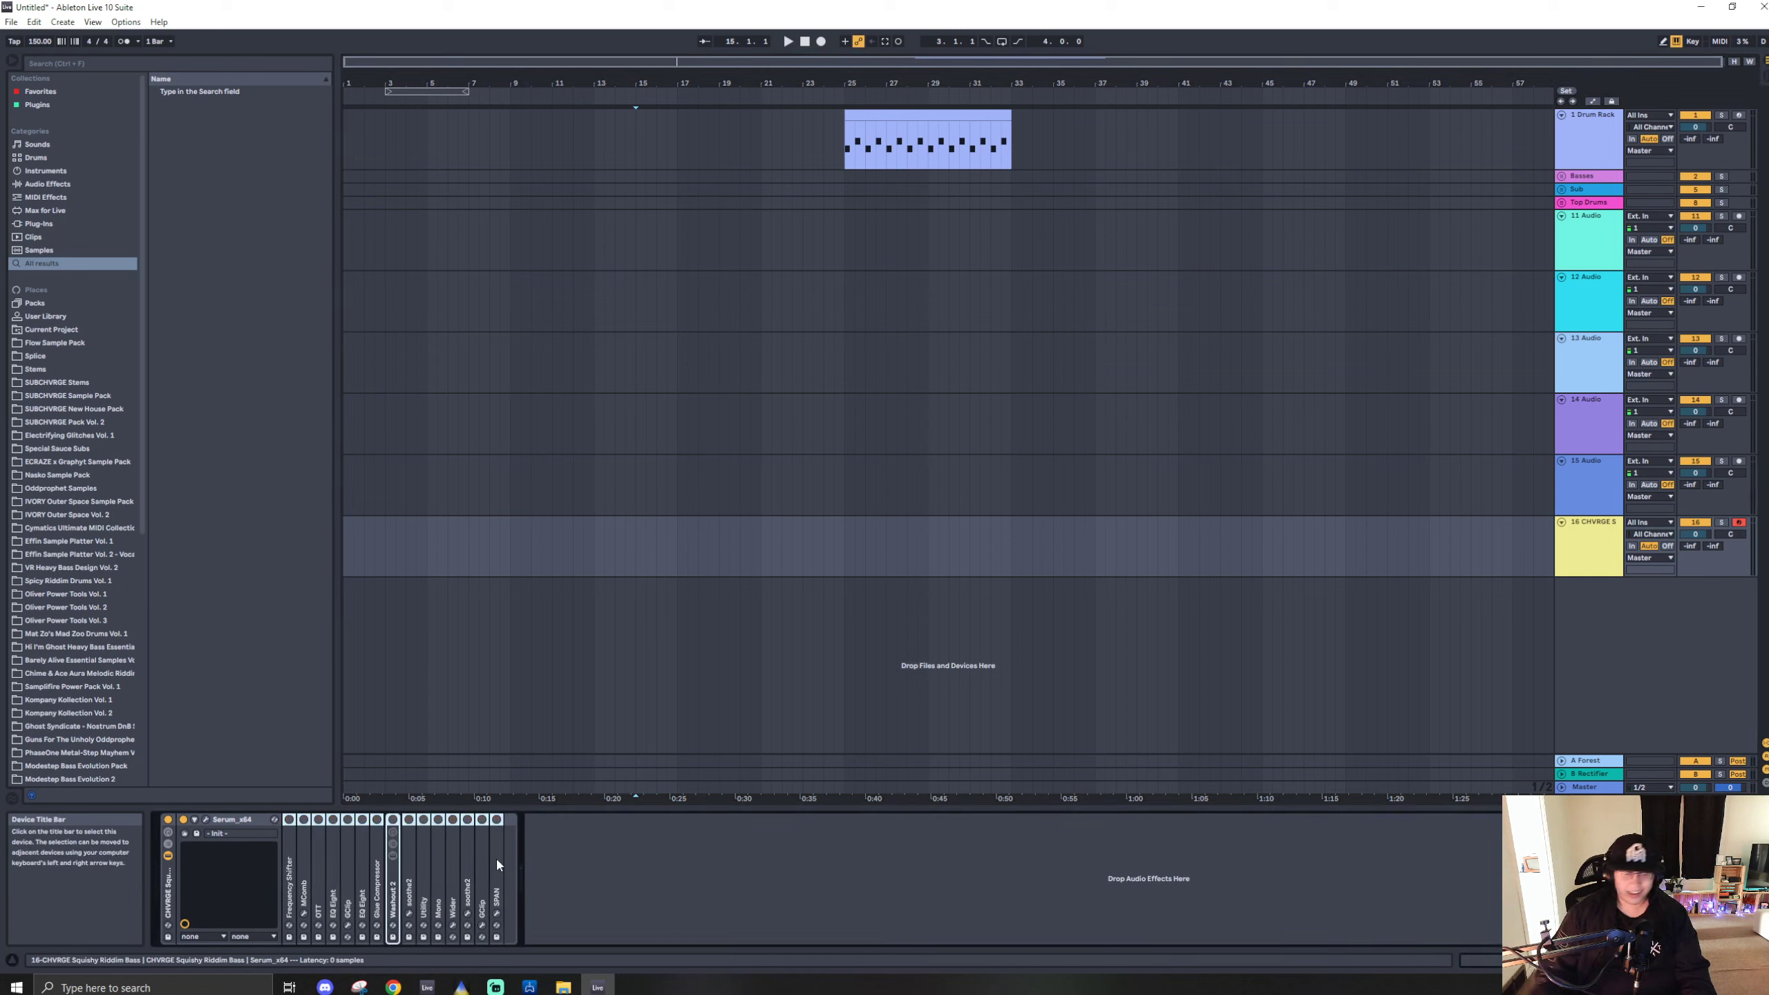
# Open the Serum editor and look over its effects page and its oscillator page.
pyautogui.click(206, 821)
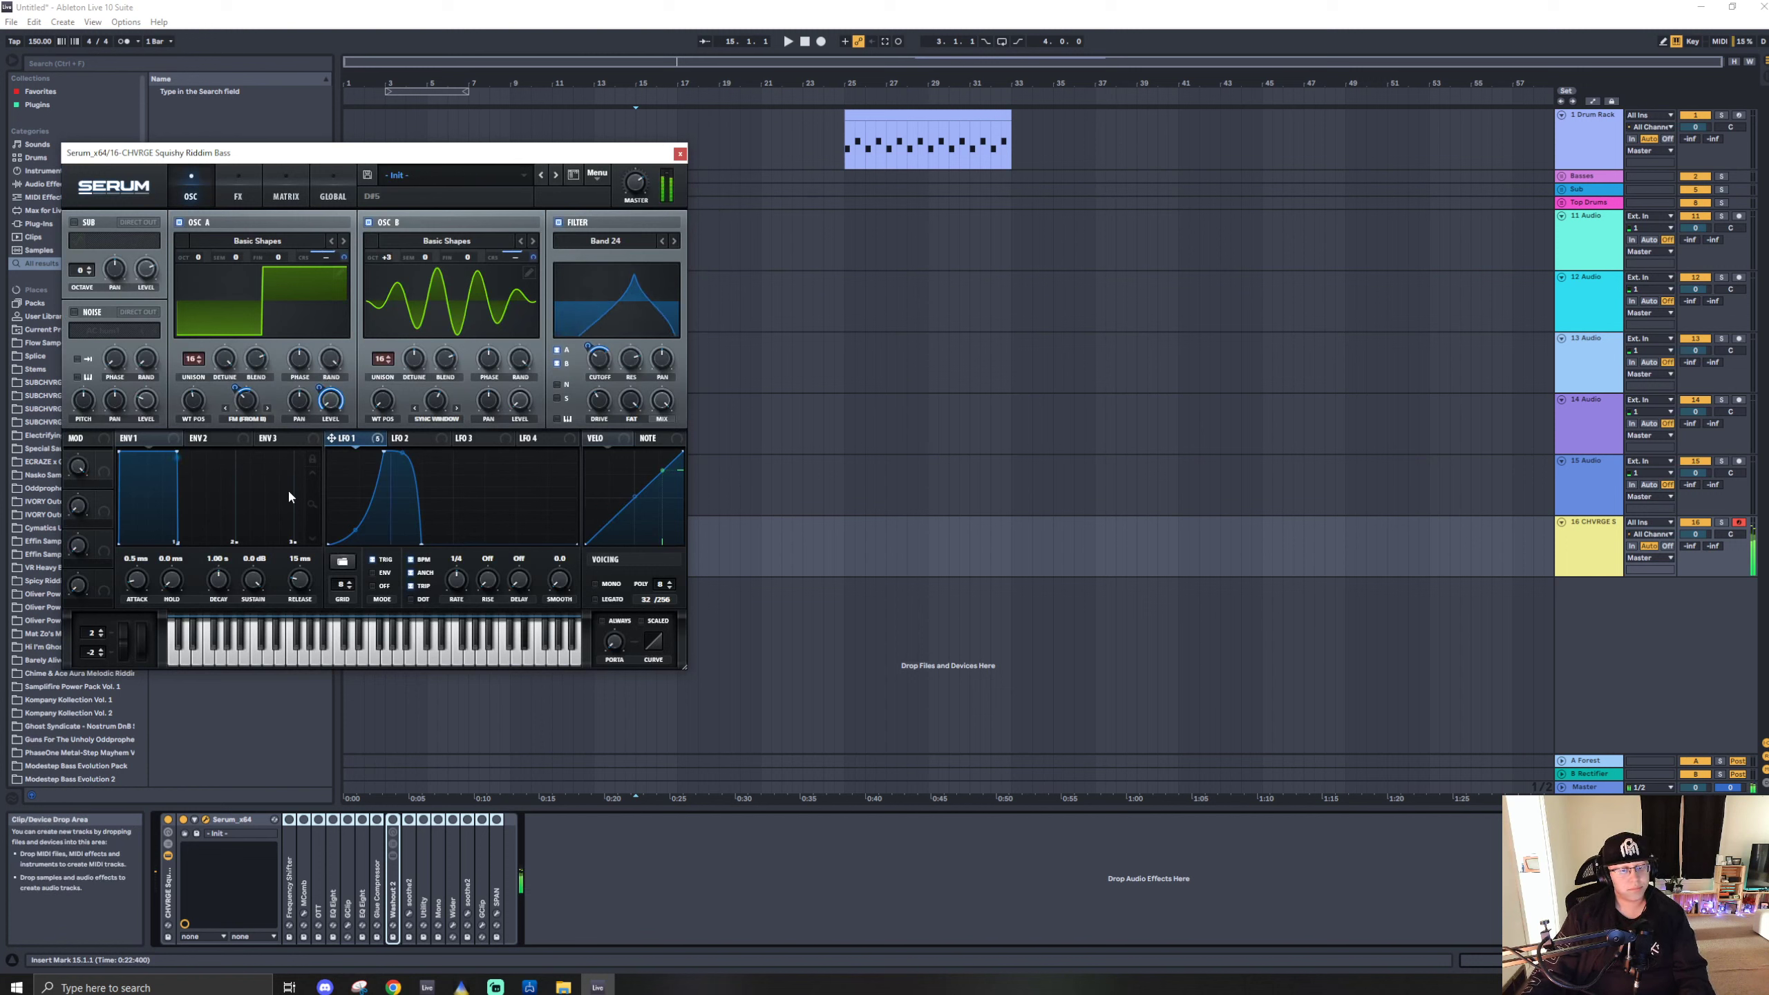
pyautogui.click(252, 197)
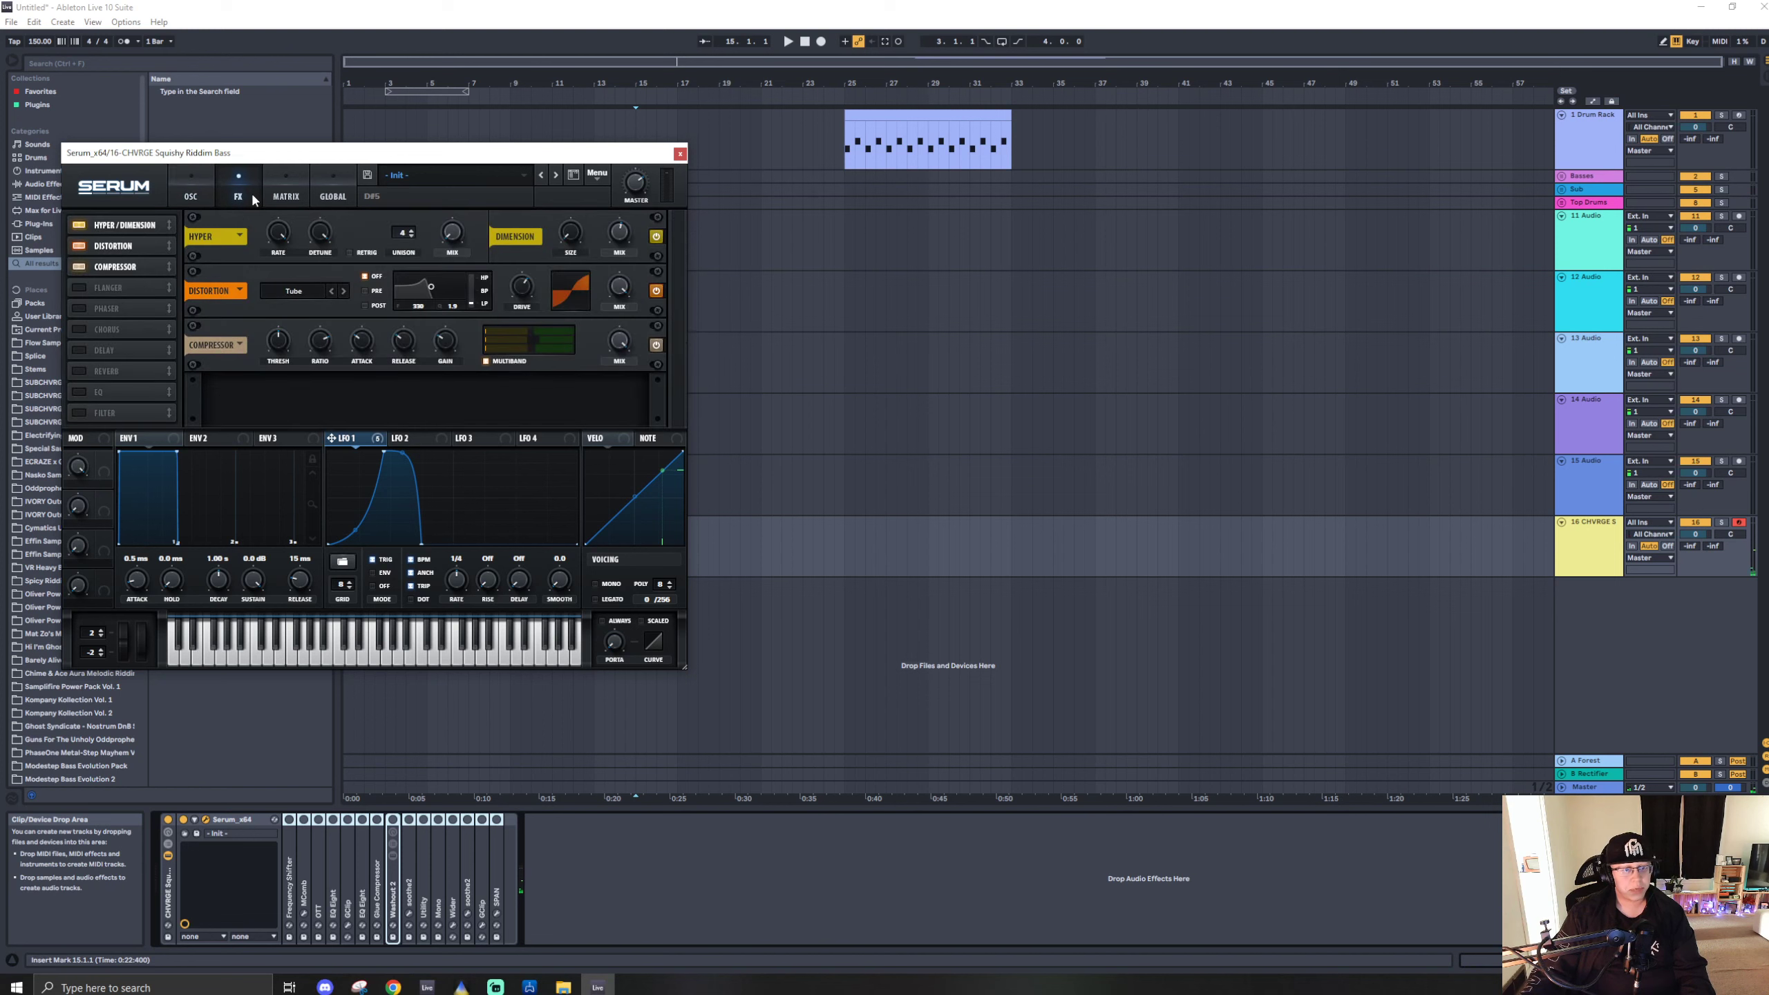
pyautogui.click(190, 196)
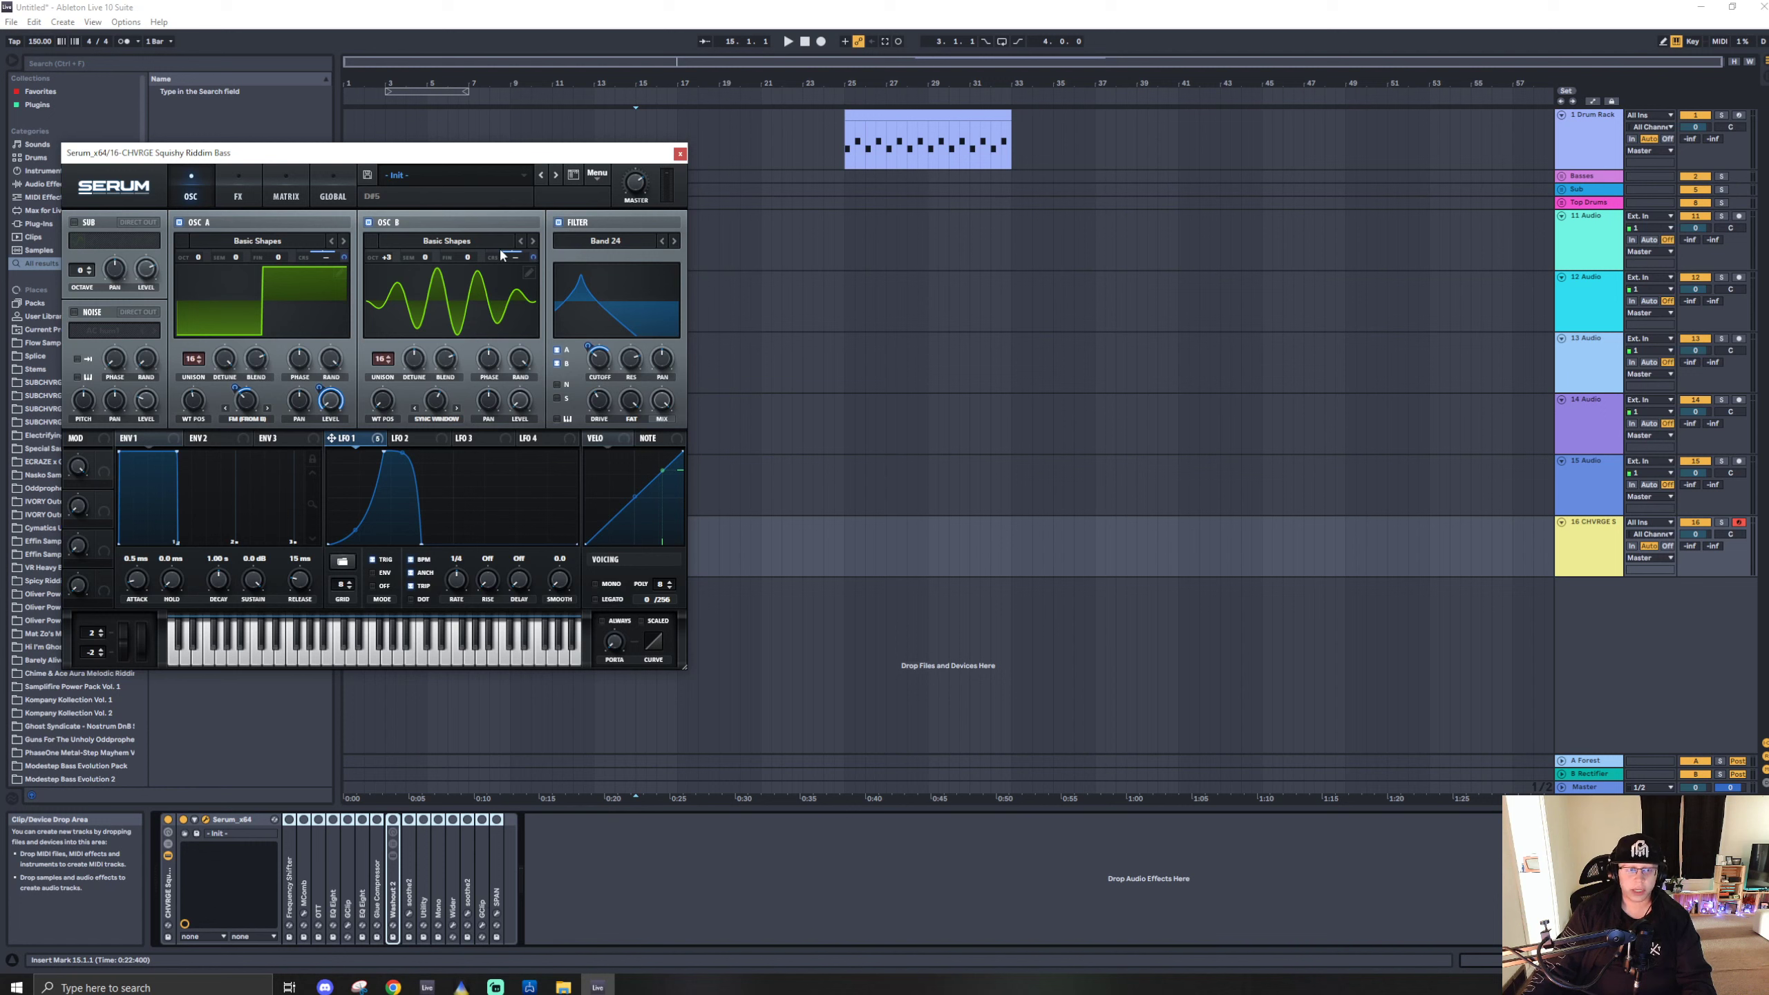
# View the wavetables of oscillators A and B in 3D and examine LFO 1's routing to oscillator A's level.
pyautogui.click(231, 295)
pyautogui.click(371, 312)
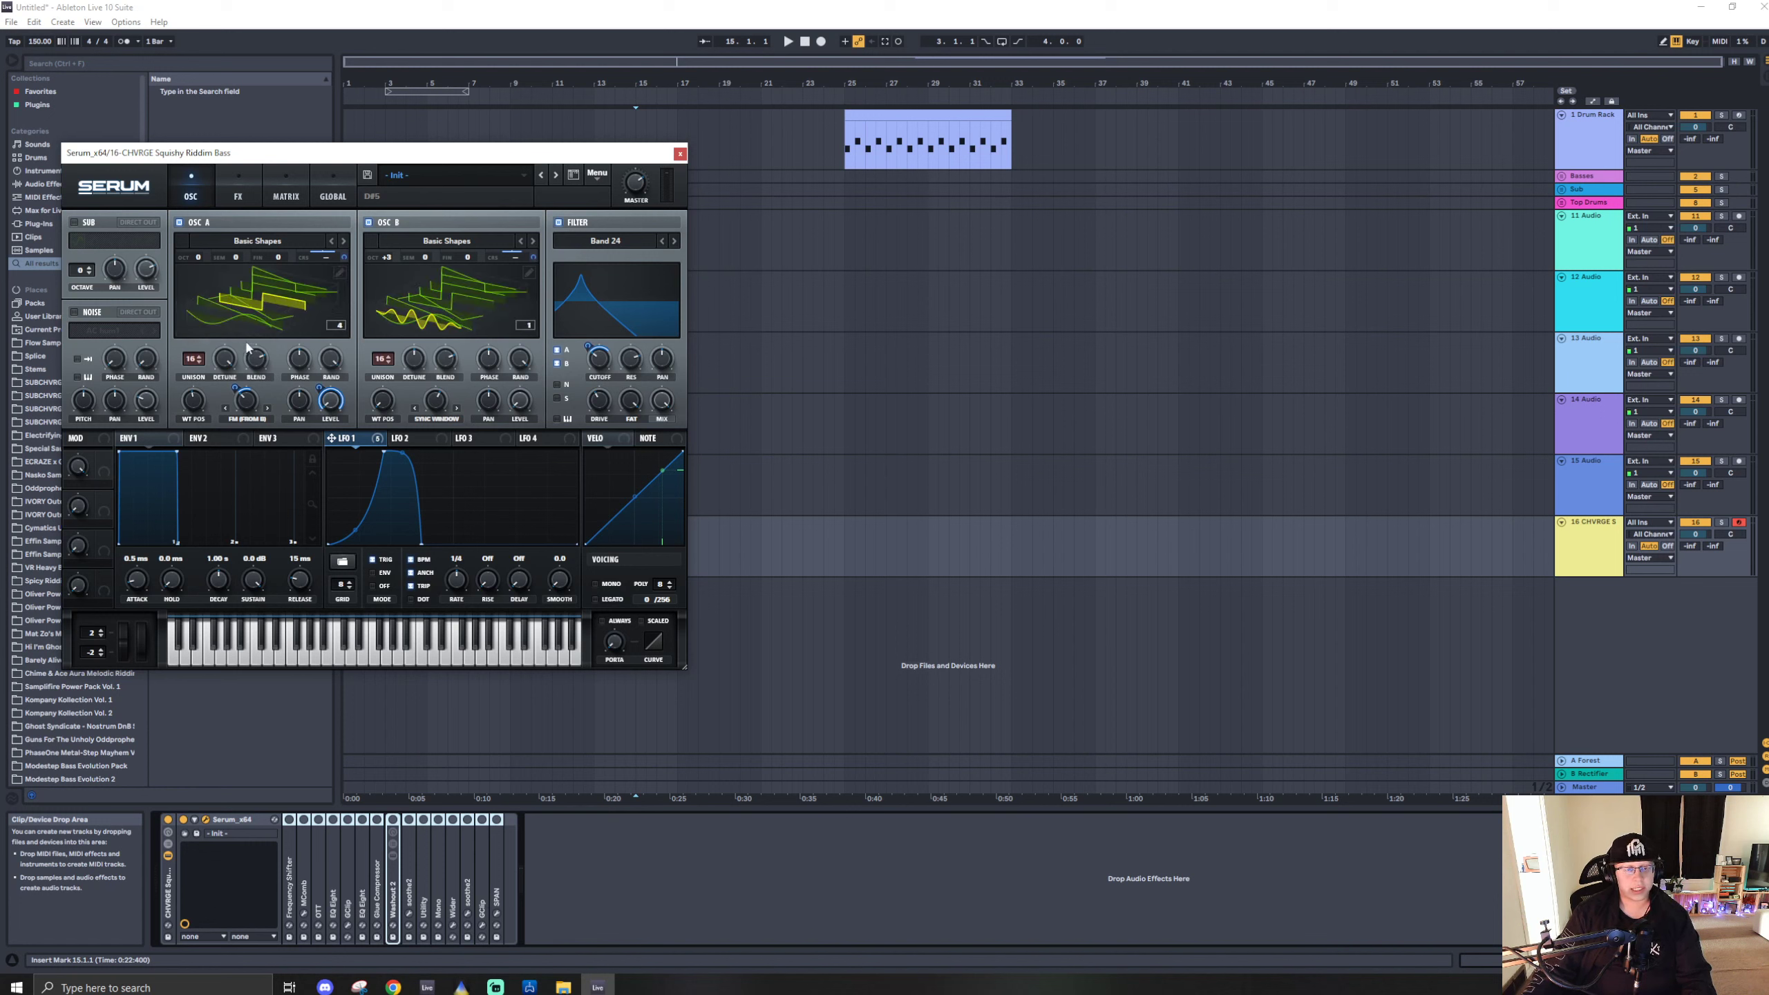
pyautogui.moveTo(198, 406)
pyautogui.click(263, 302)
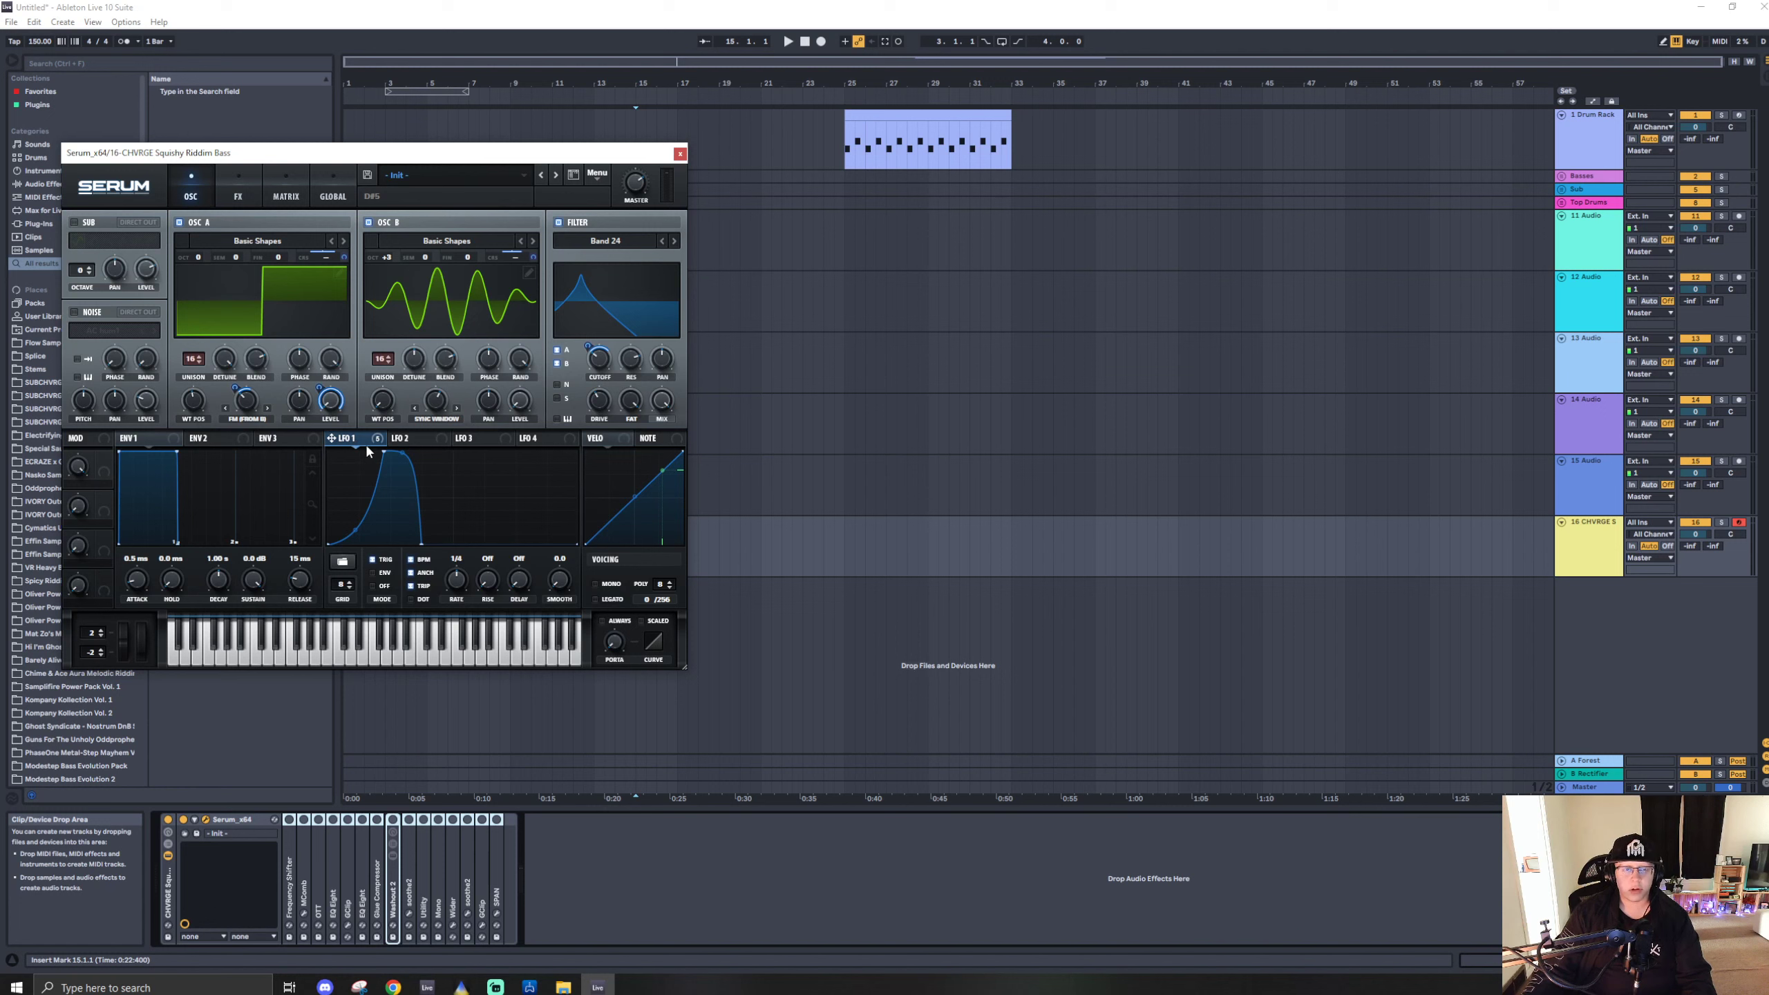
pyautogui.moveTo(331, 437); pyautogui.dragTo(322, 382)
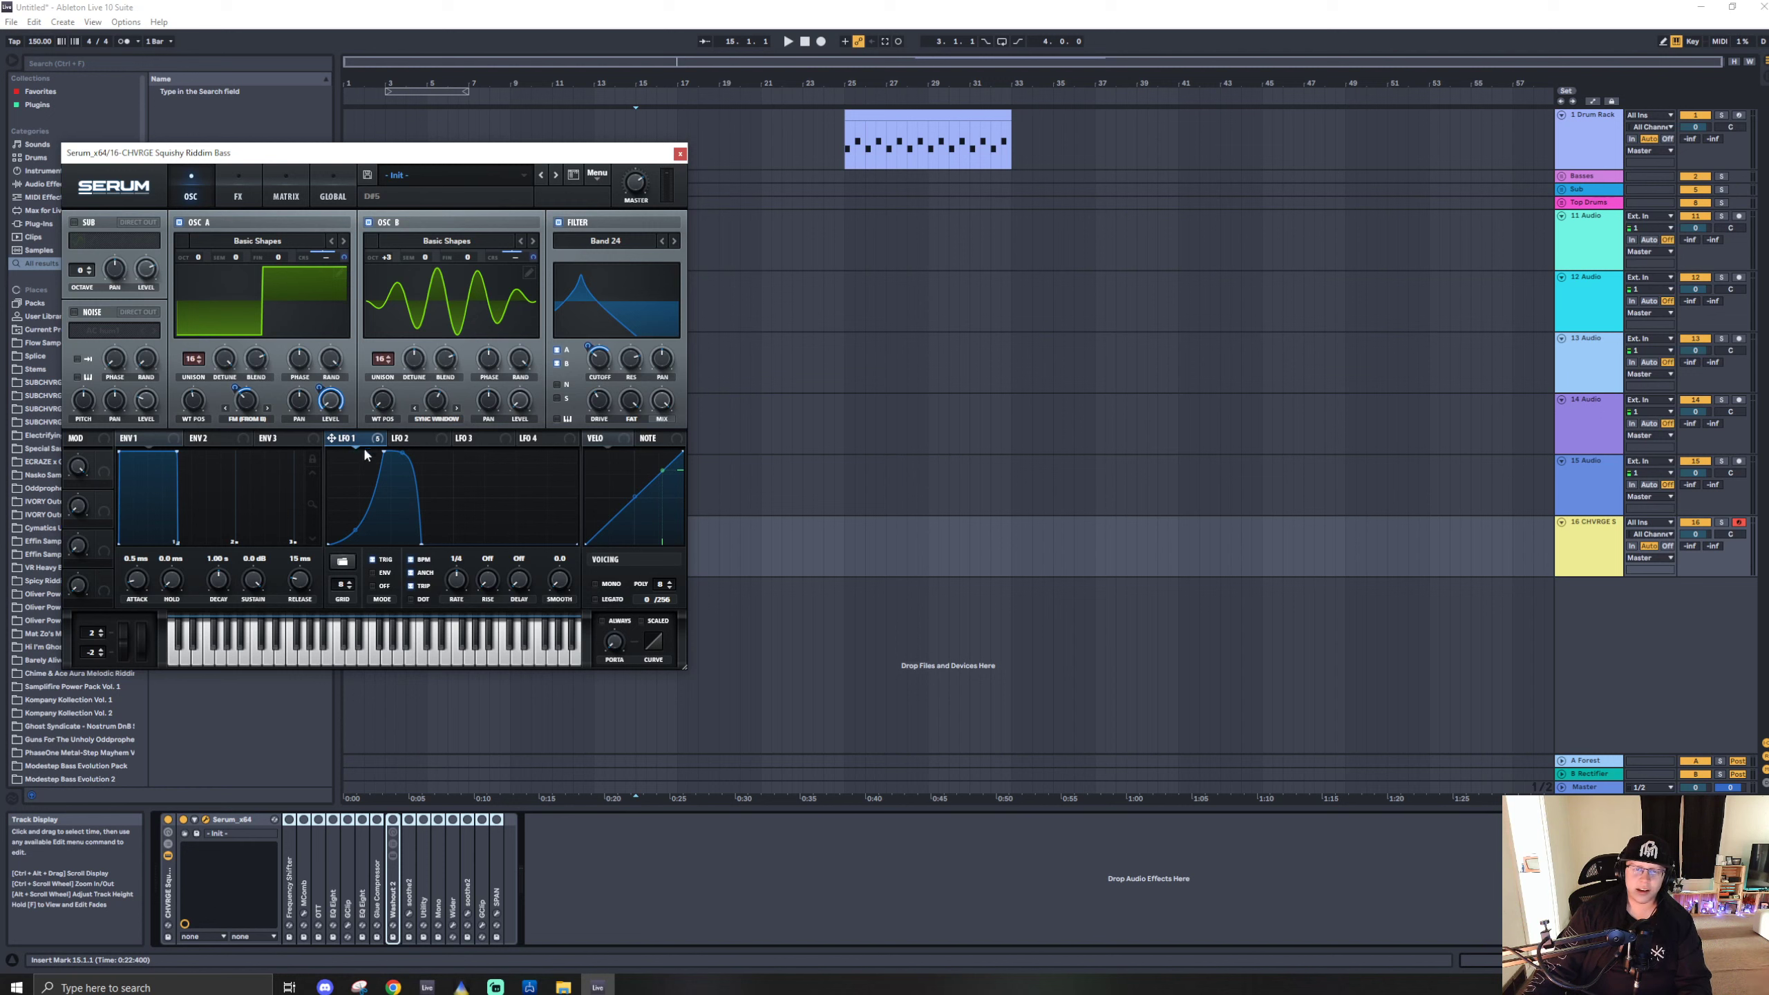
# Examine the filter's type, LFO 1 cutoff modulation, resonance and drive, plus oscillator B's warp and detune settings.
pyautogui.click(617, 241)
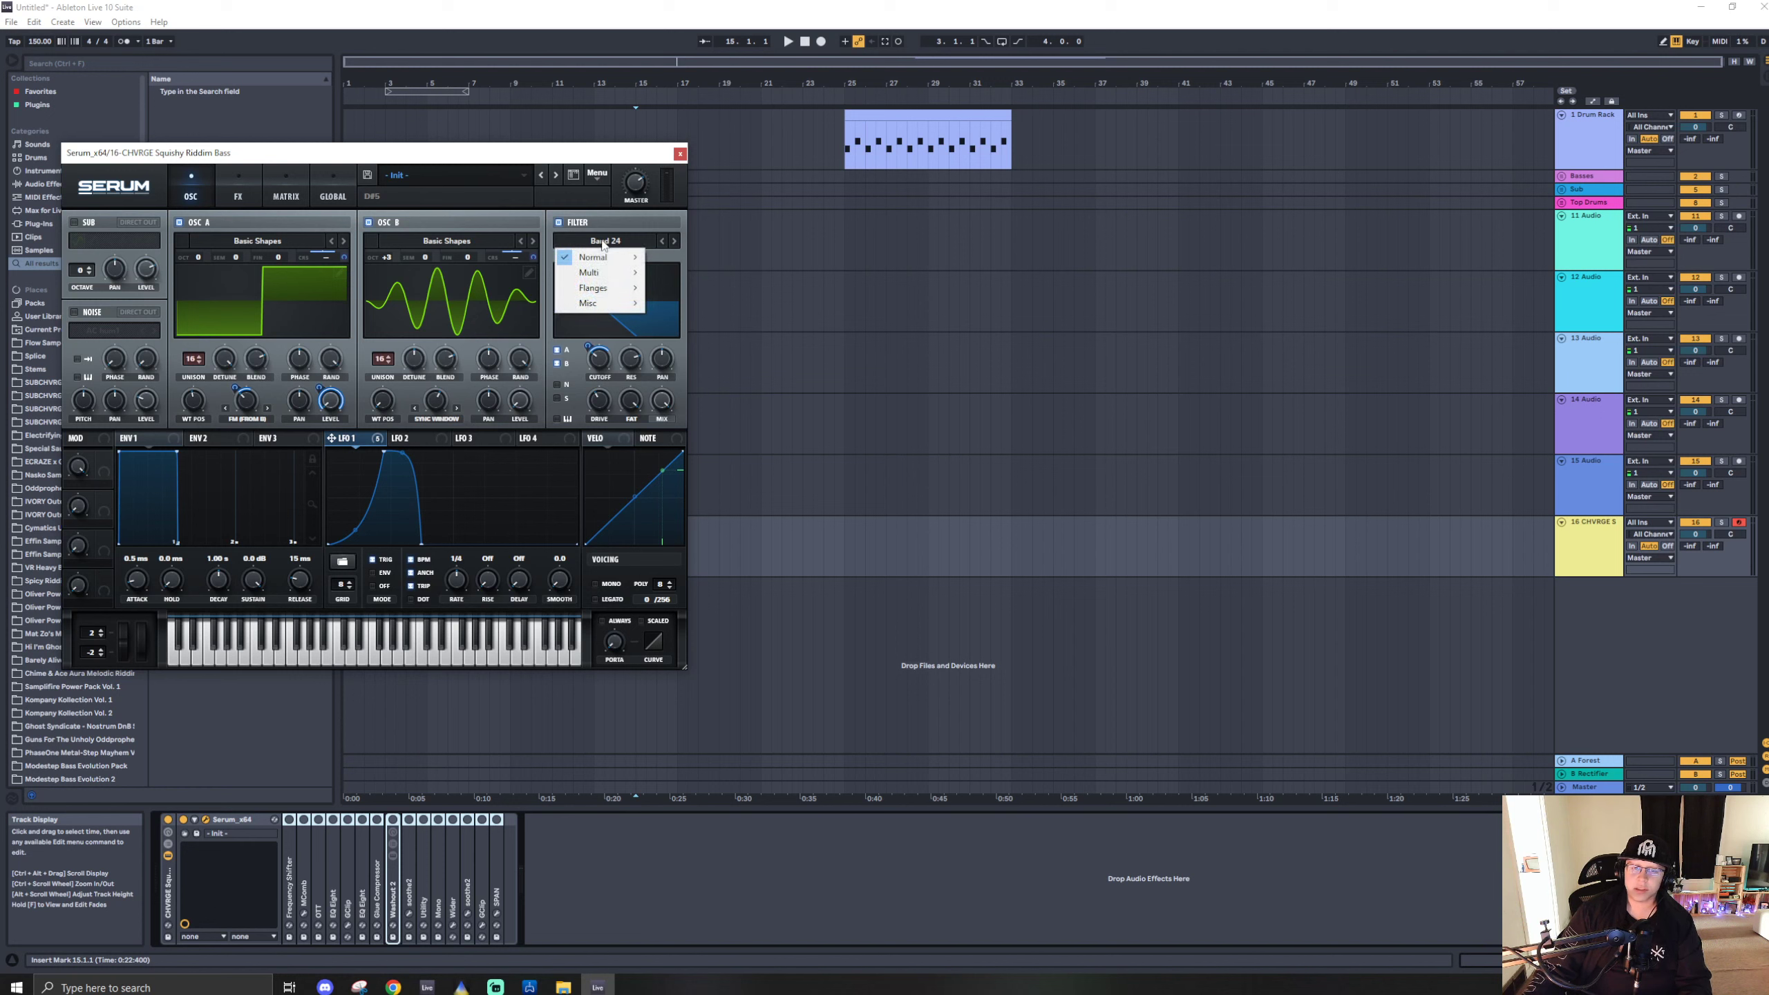
pyautogui.moveTo(602, 260)
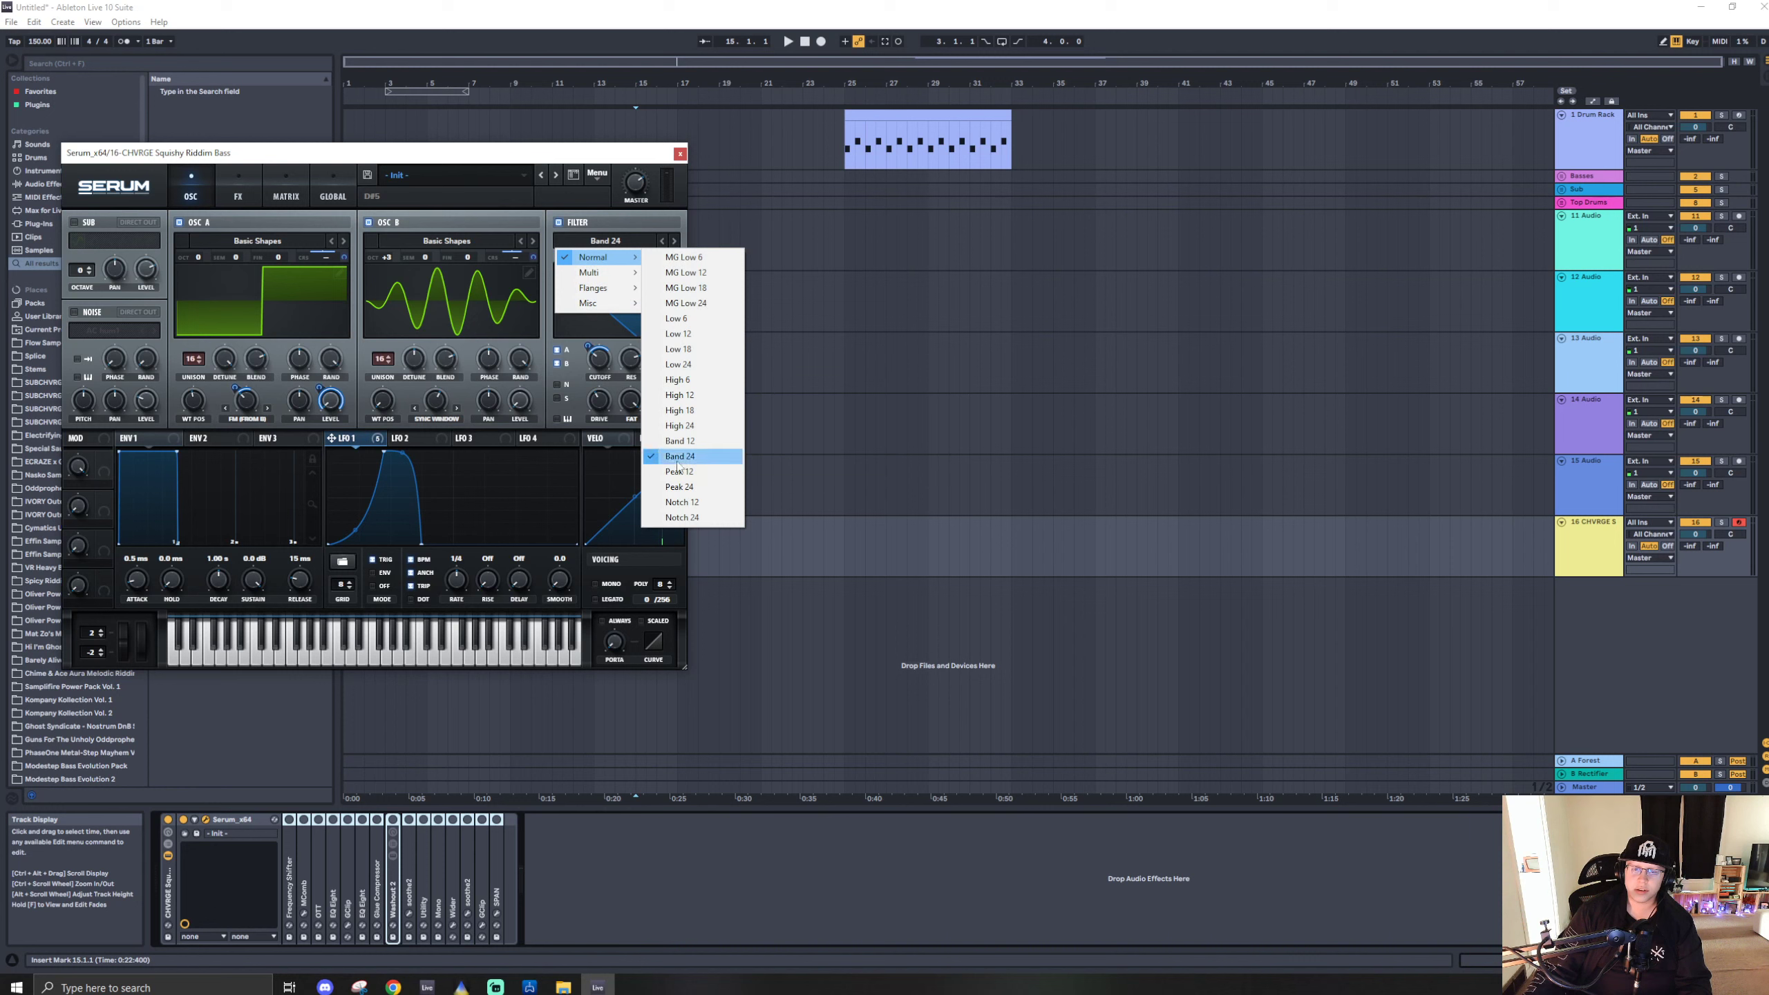
pyautogui.click(643, 223)
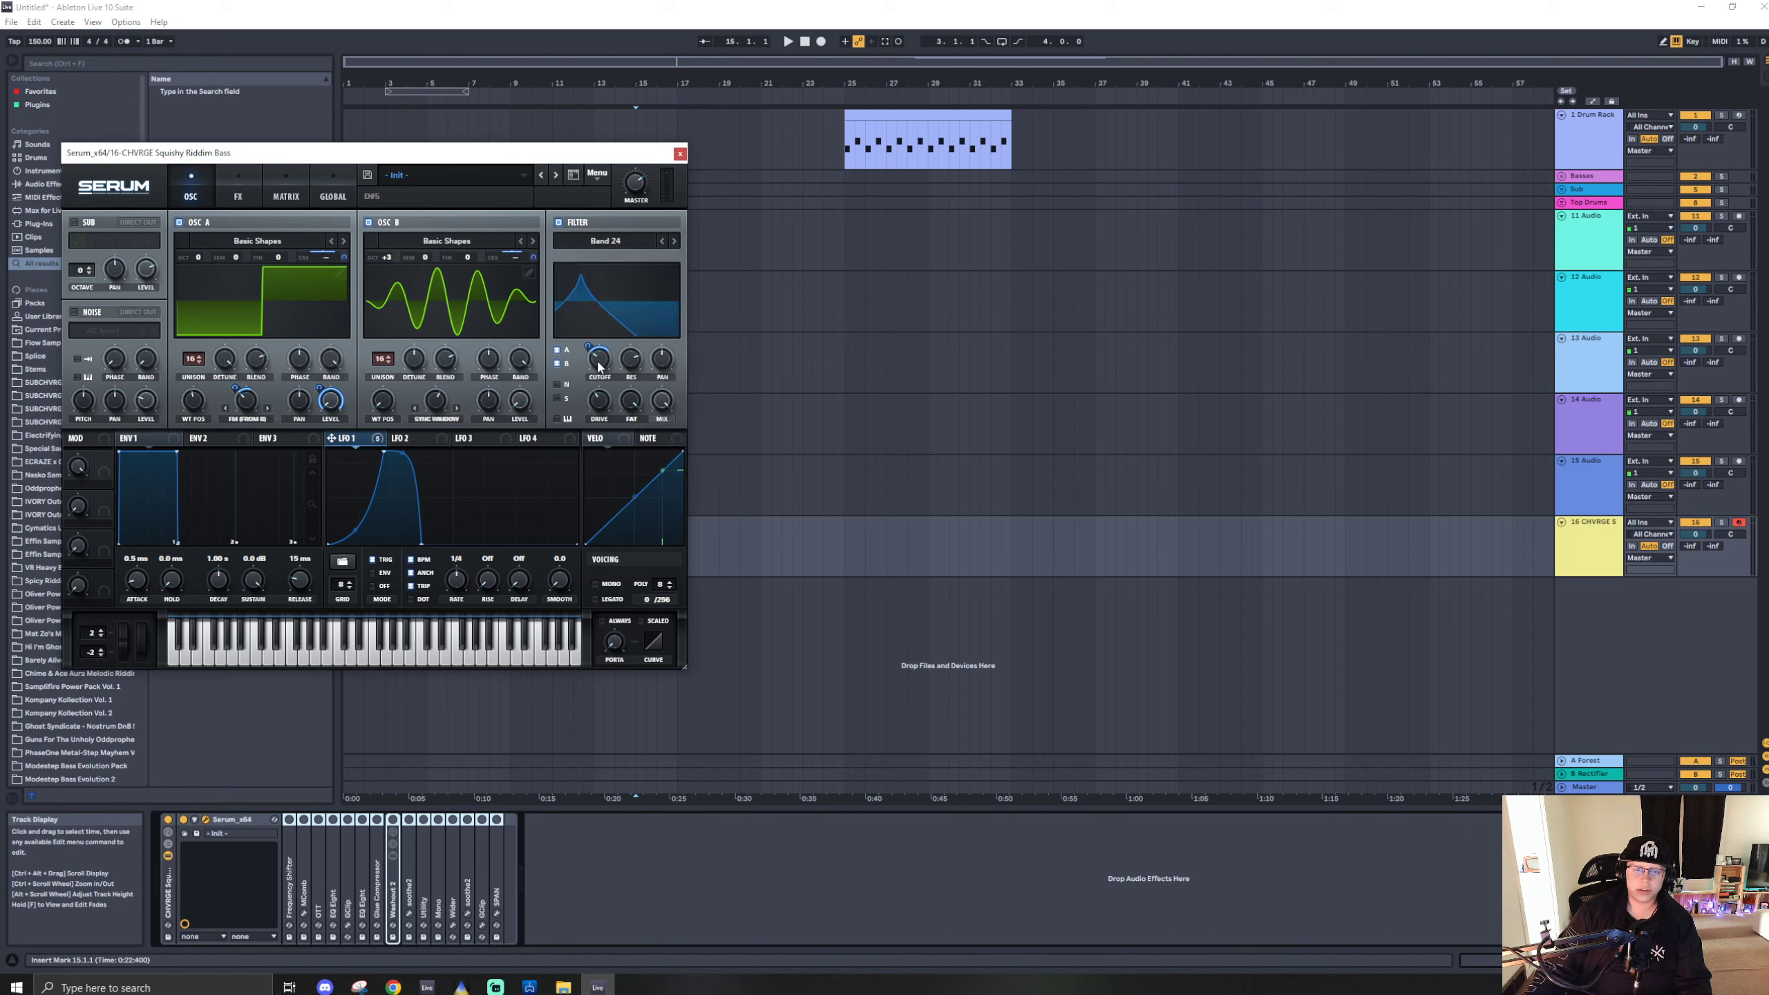
pyautogui.moveTo(599, 366)
pyautogui.click(589, 343)
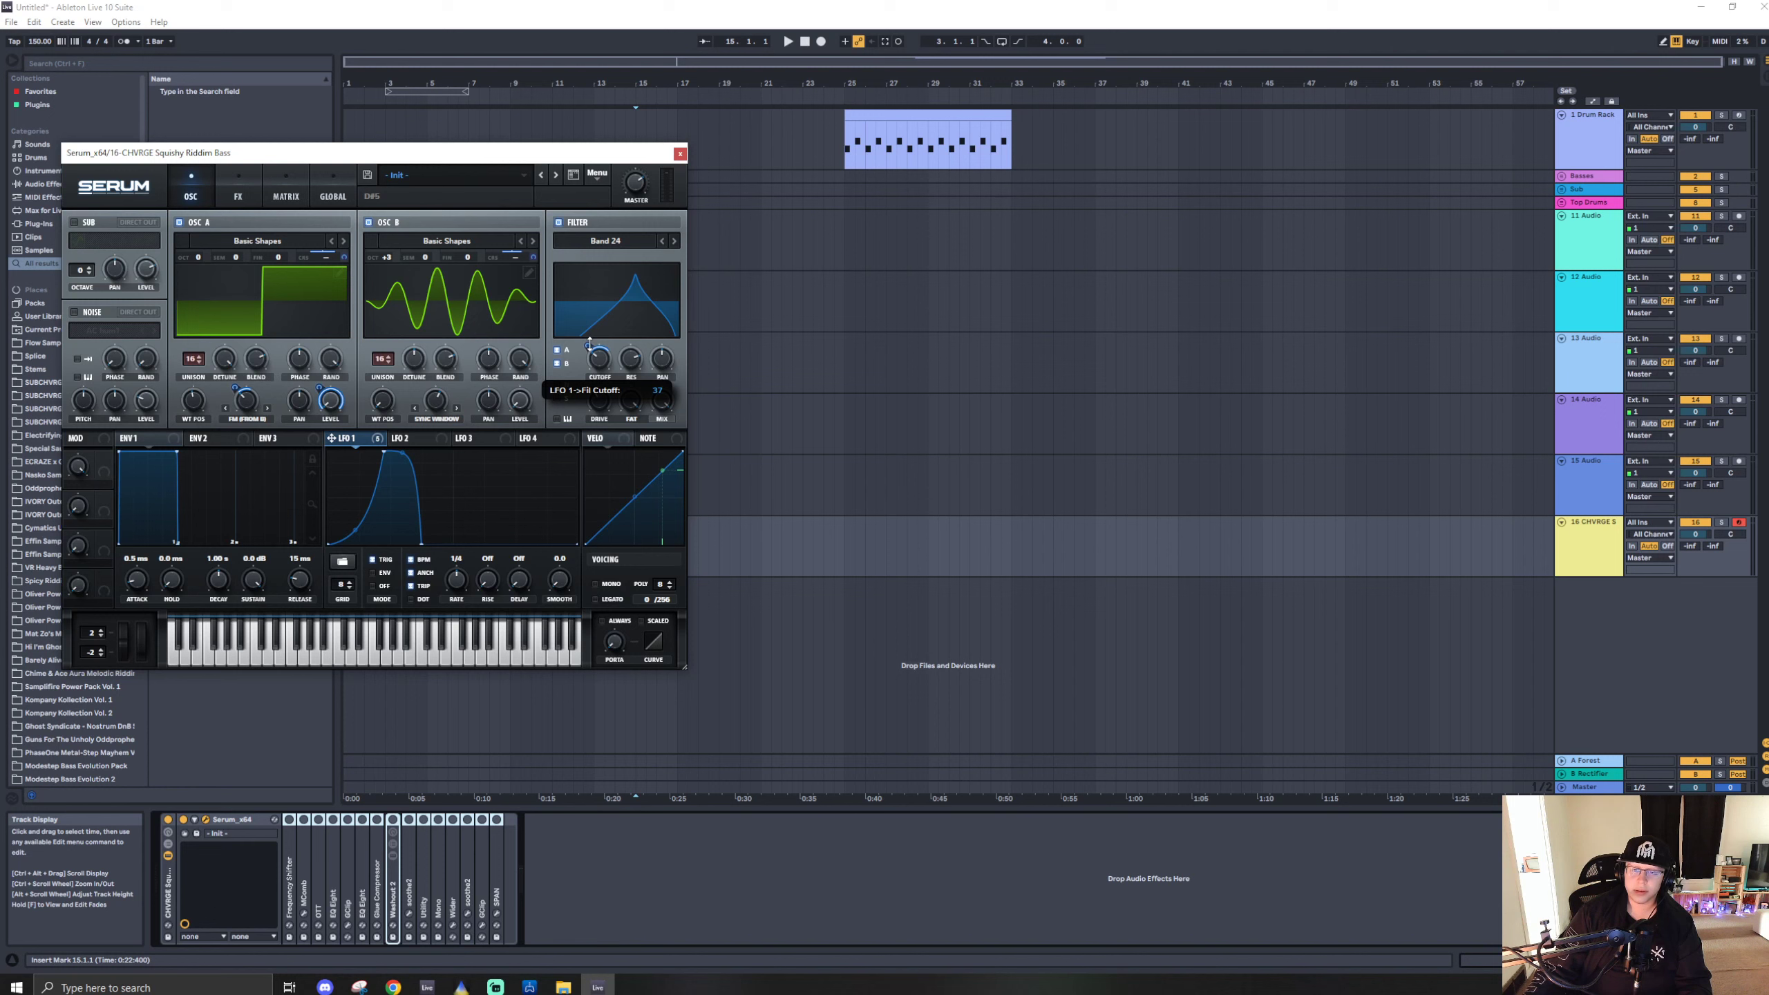
pyautogui.moveTo(634, 362)
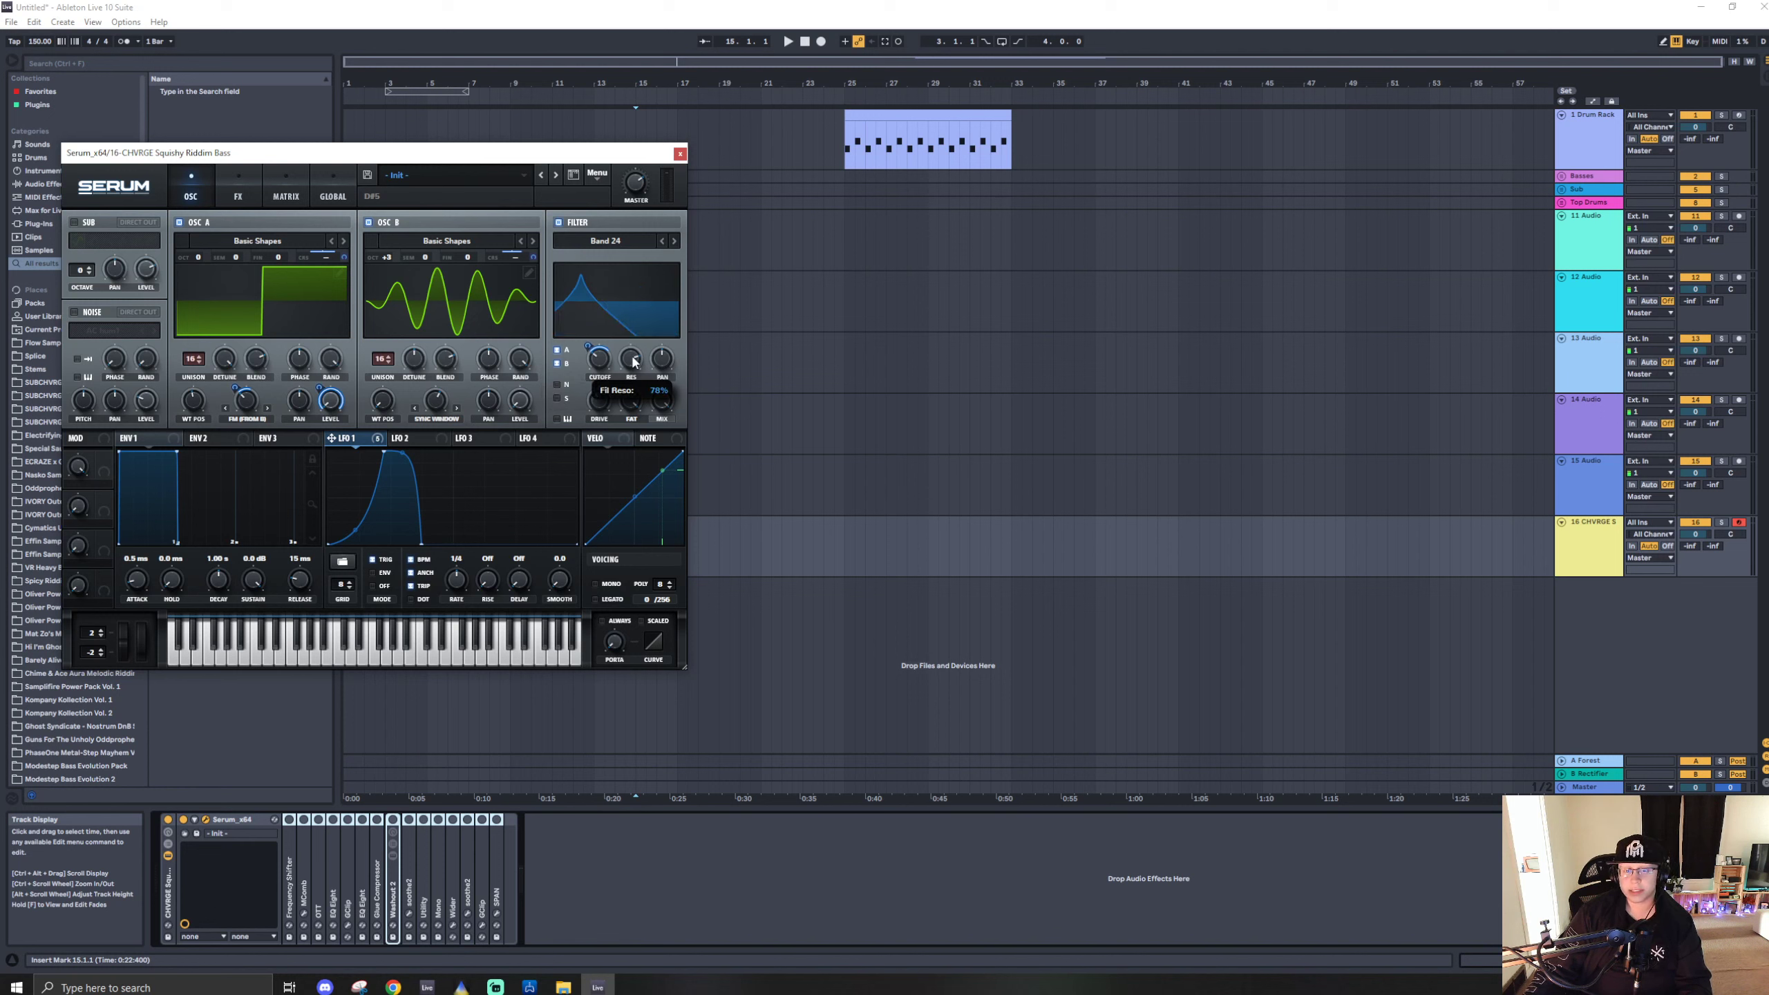
pyautogui.moveTo(604, 406)
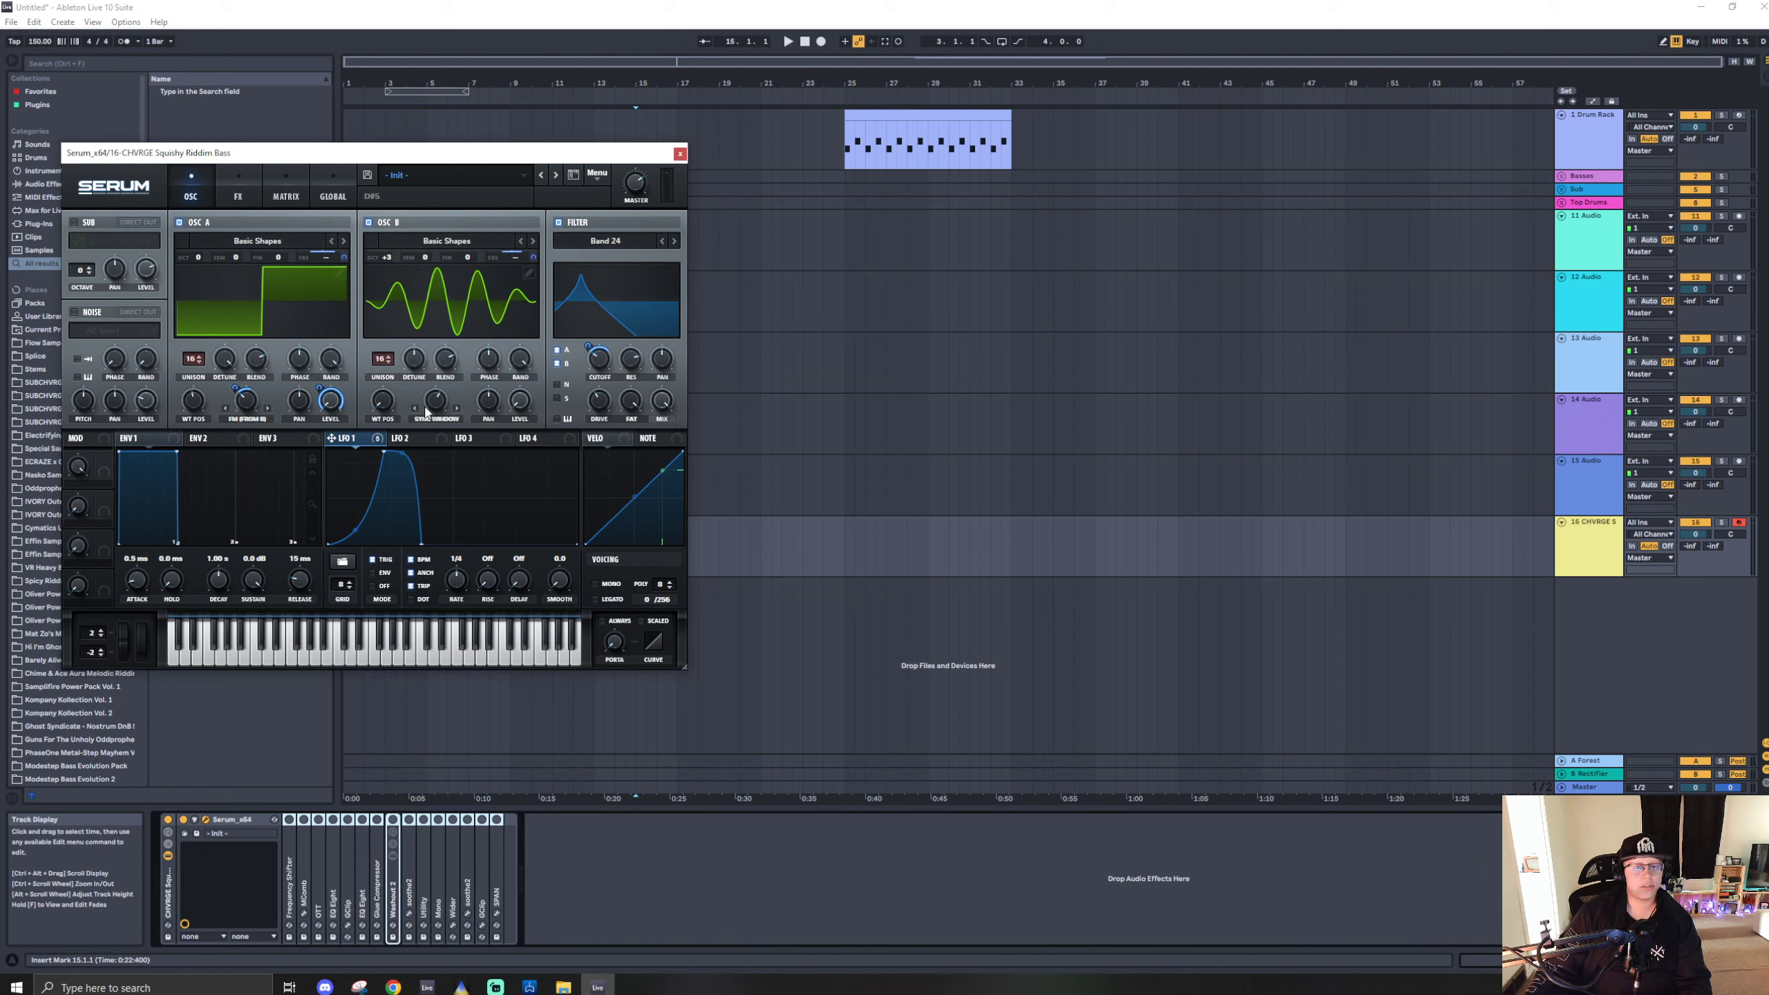
pyautogui.moveTo(434, 402)
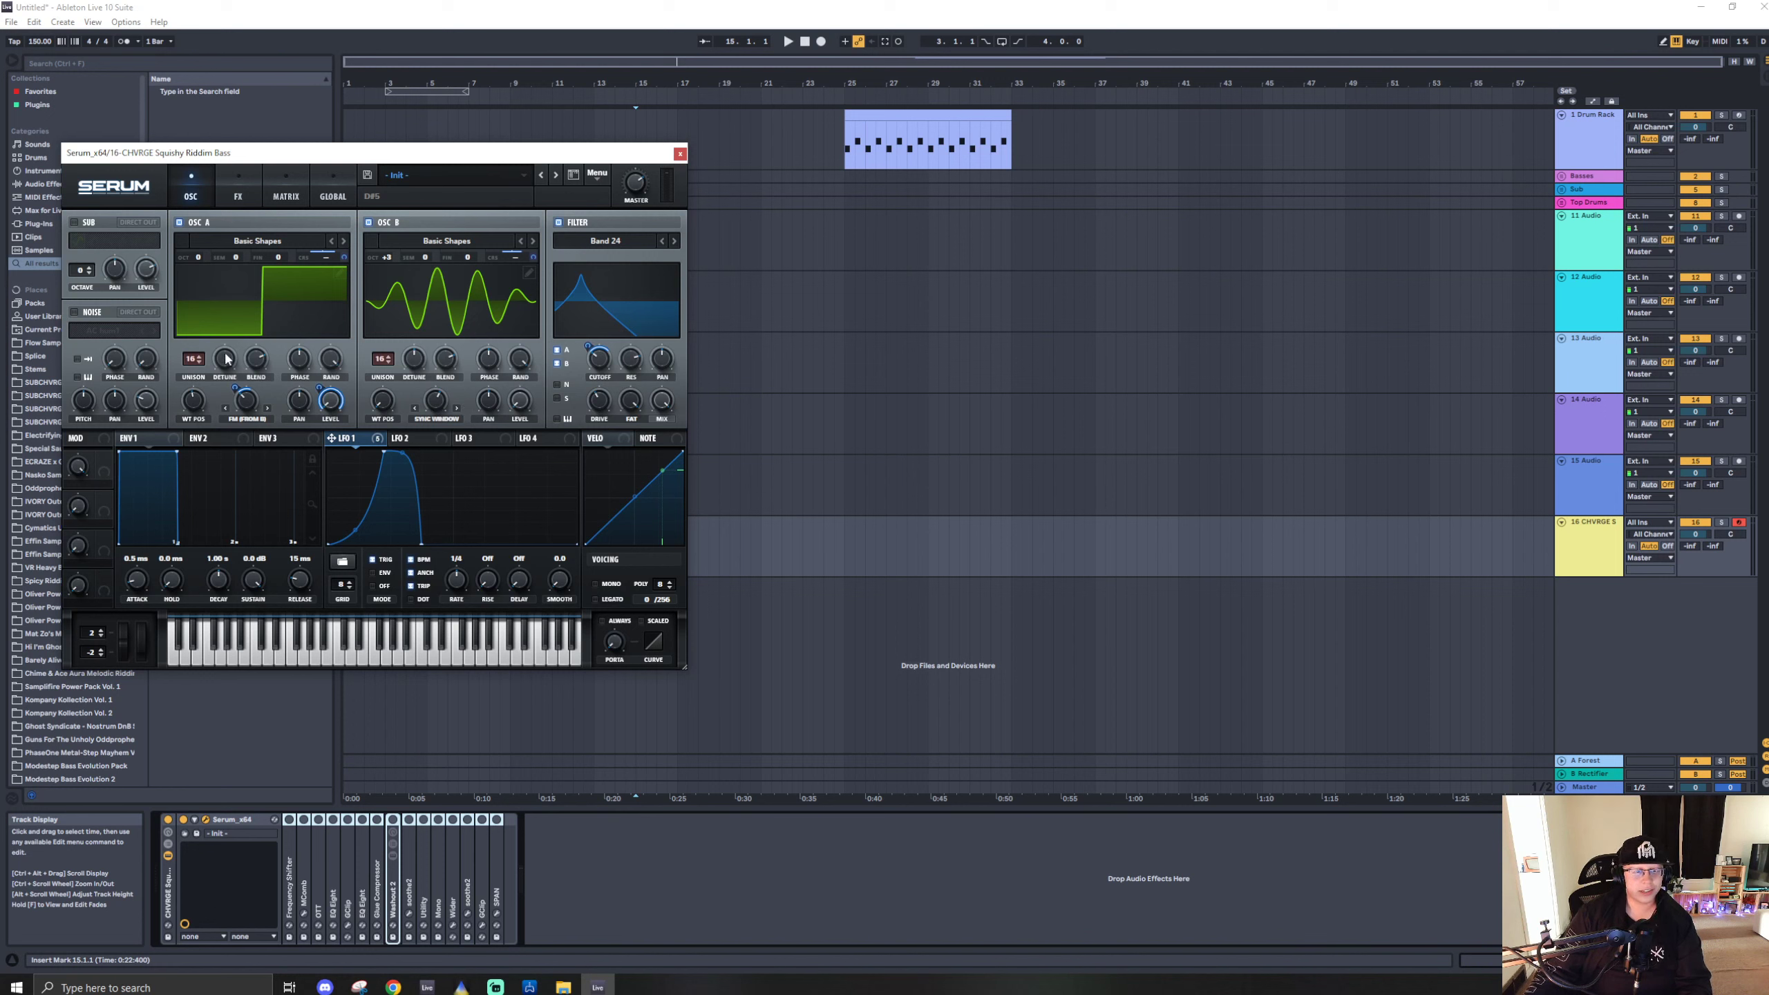
pyautogui.click(417, 361)
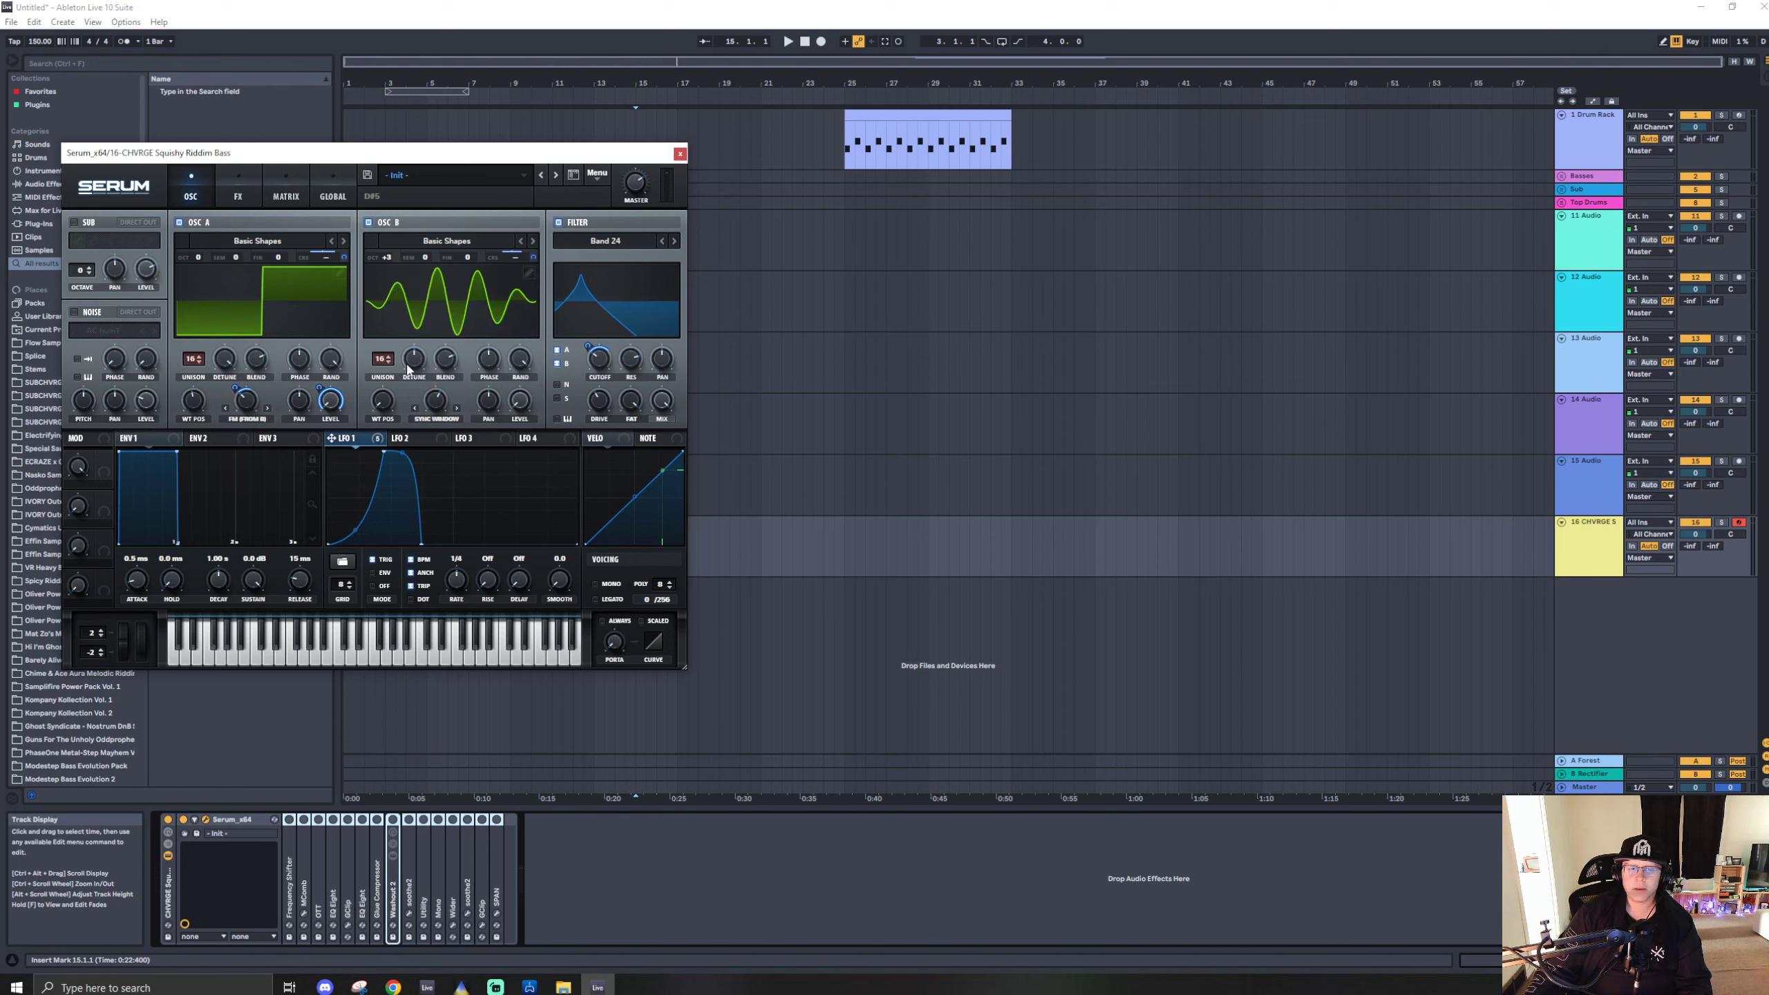
# Examine Serum's Hyper/Dimension, Distortion and Compressor effect settings and close the synth's window.
pyautogui.click(243, 182)
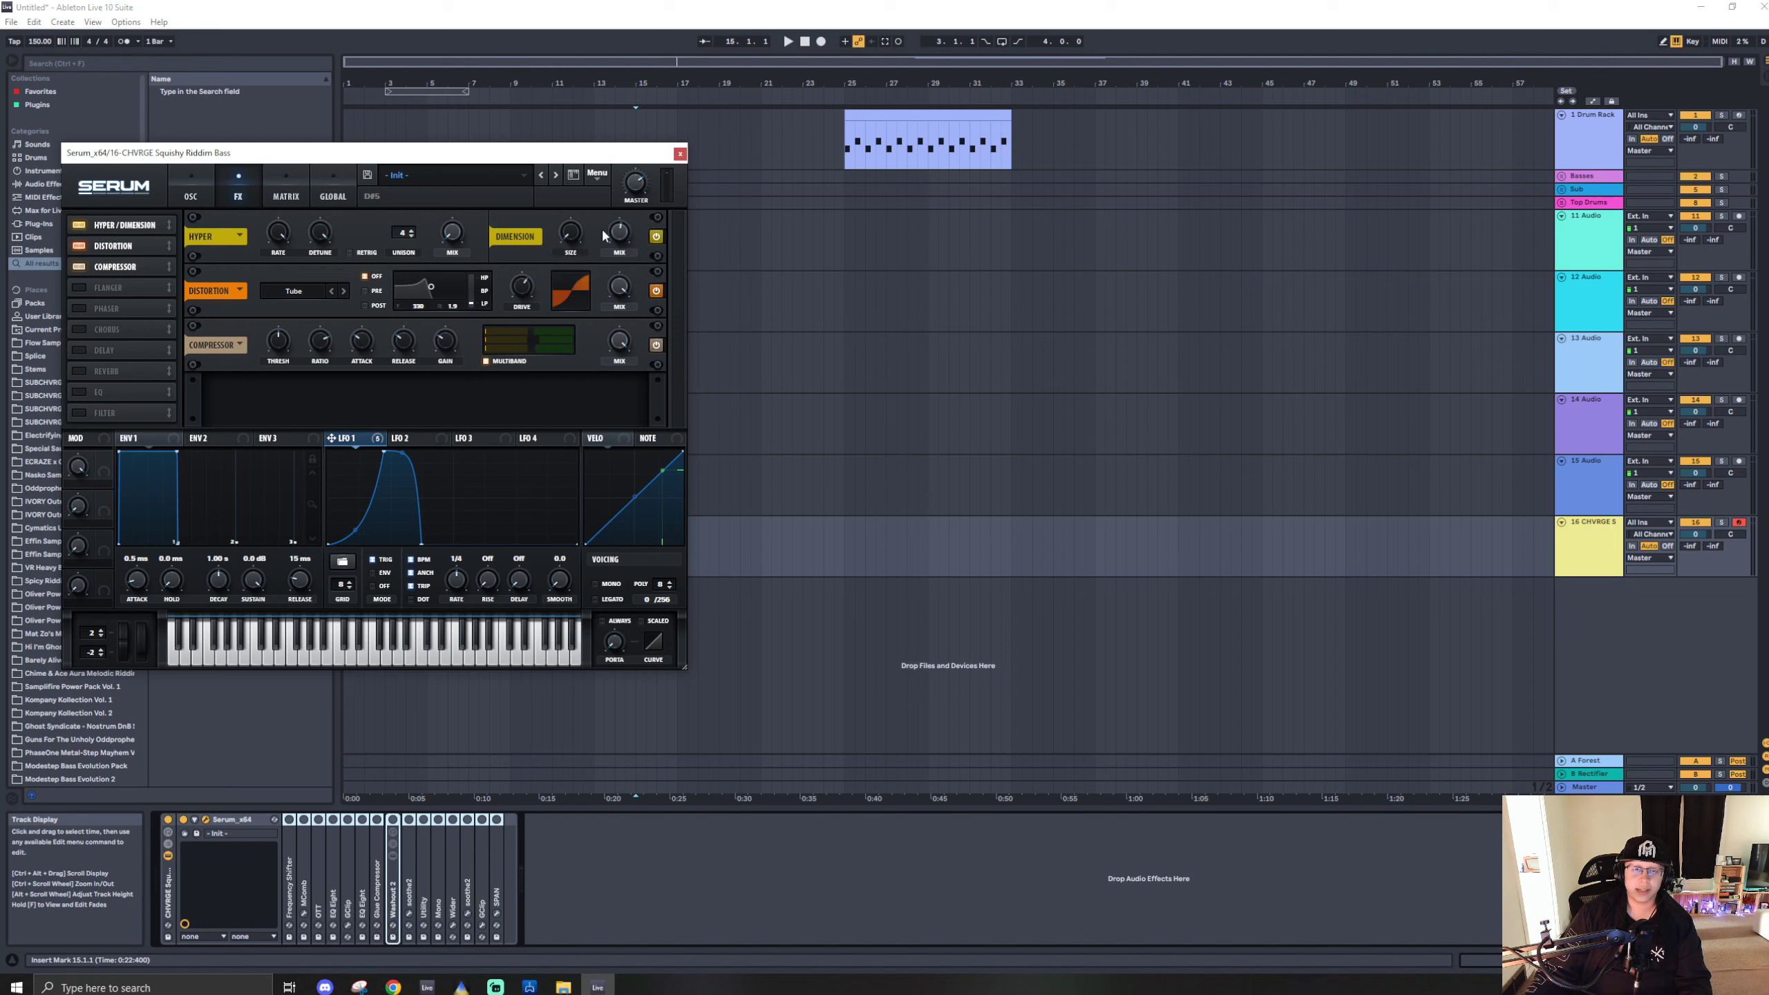
pyautogui.moveTo(619, 239)
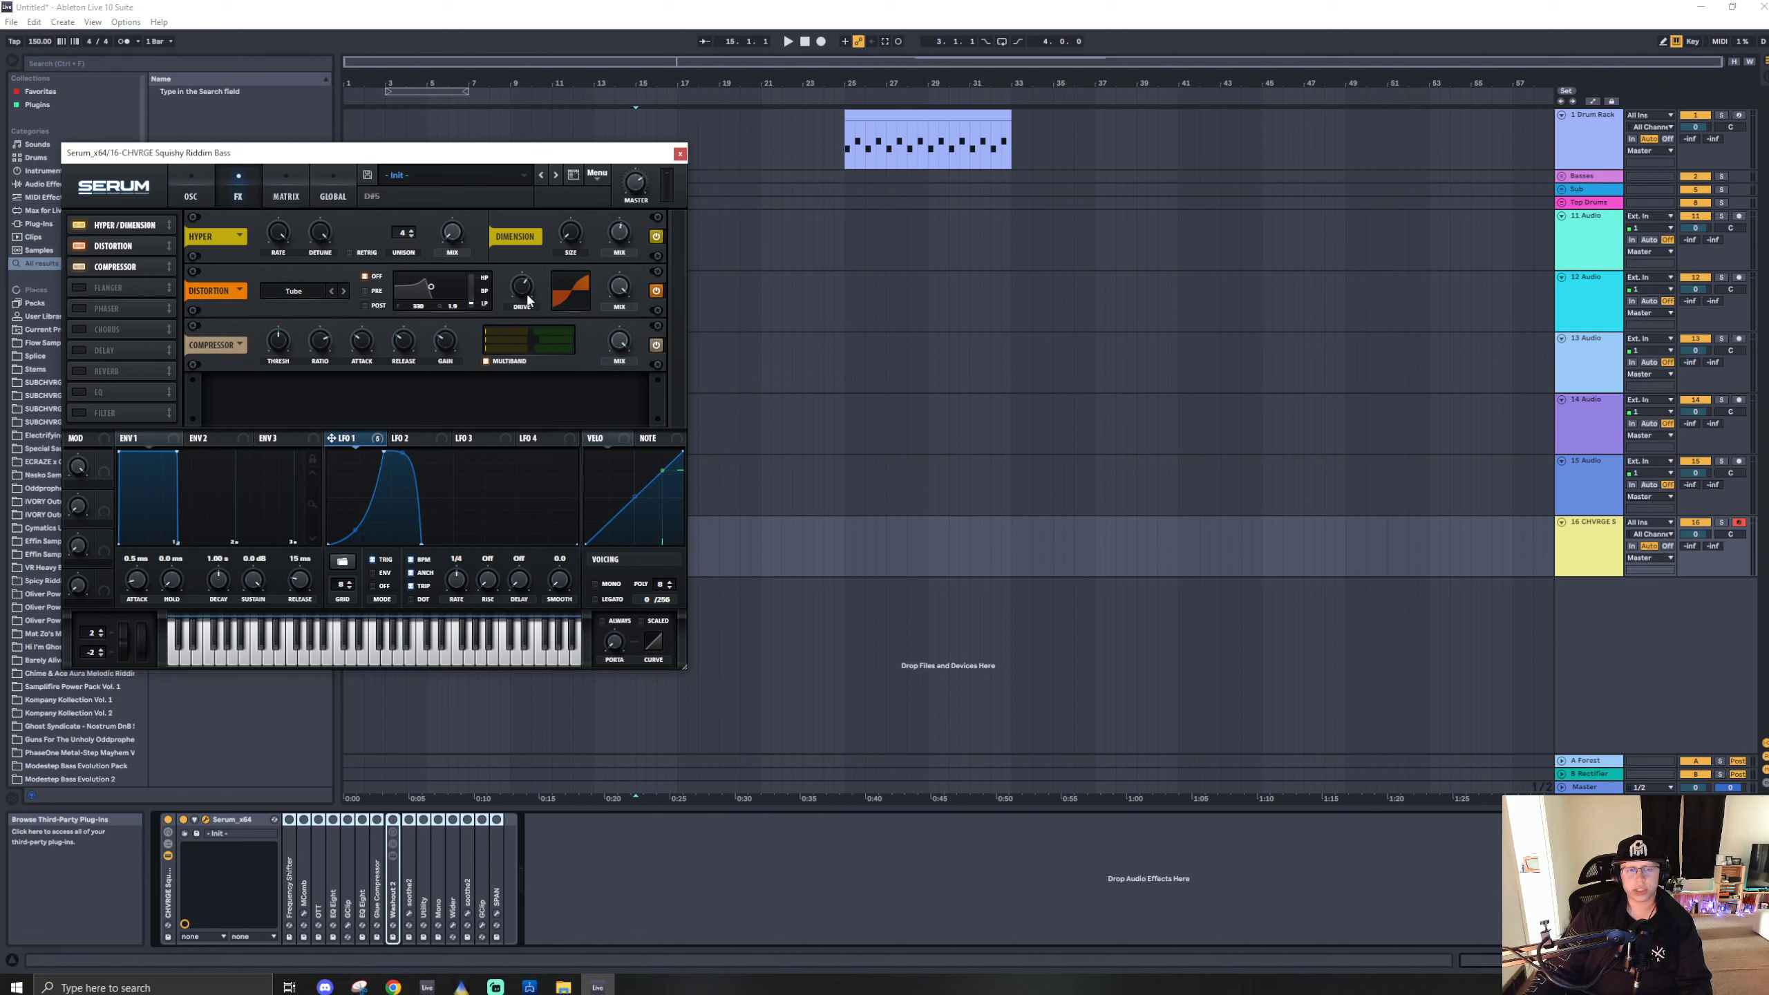
pyautogui.moveTo(523, 297)
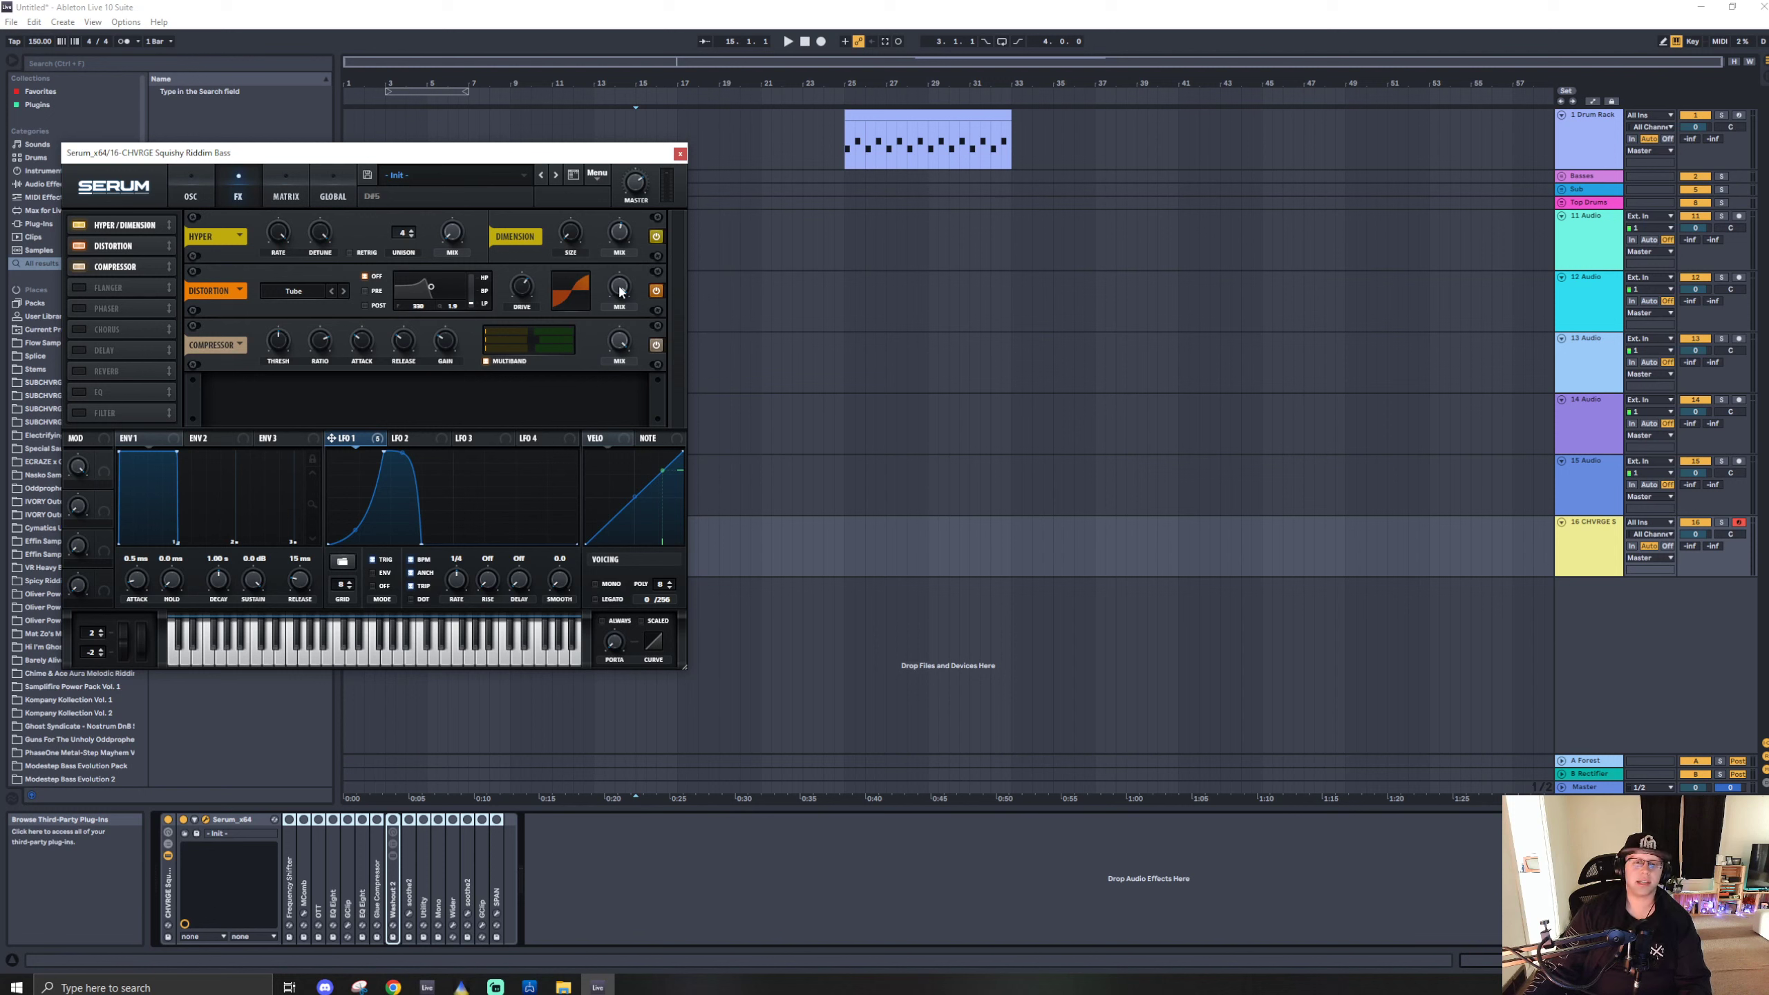
pyautogui.moveTo(625, 270)
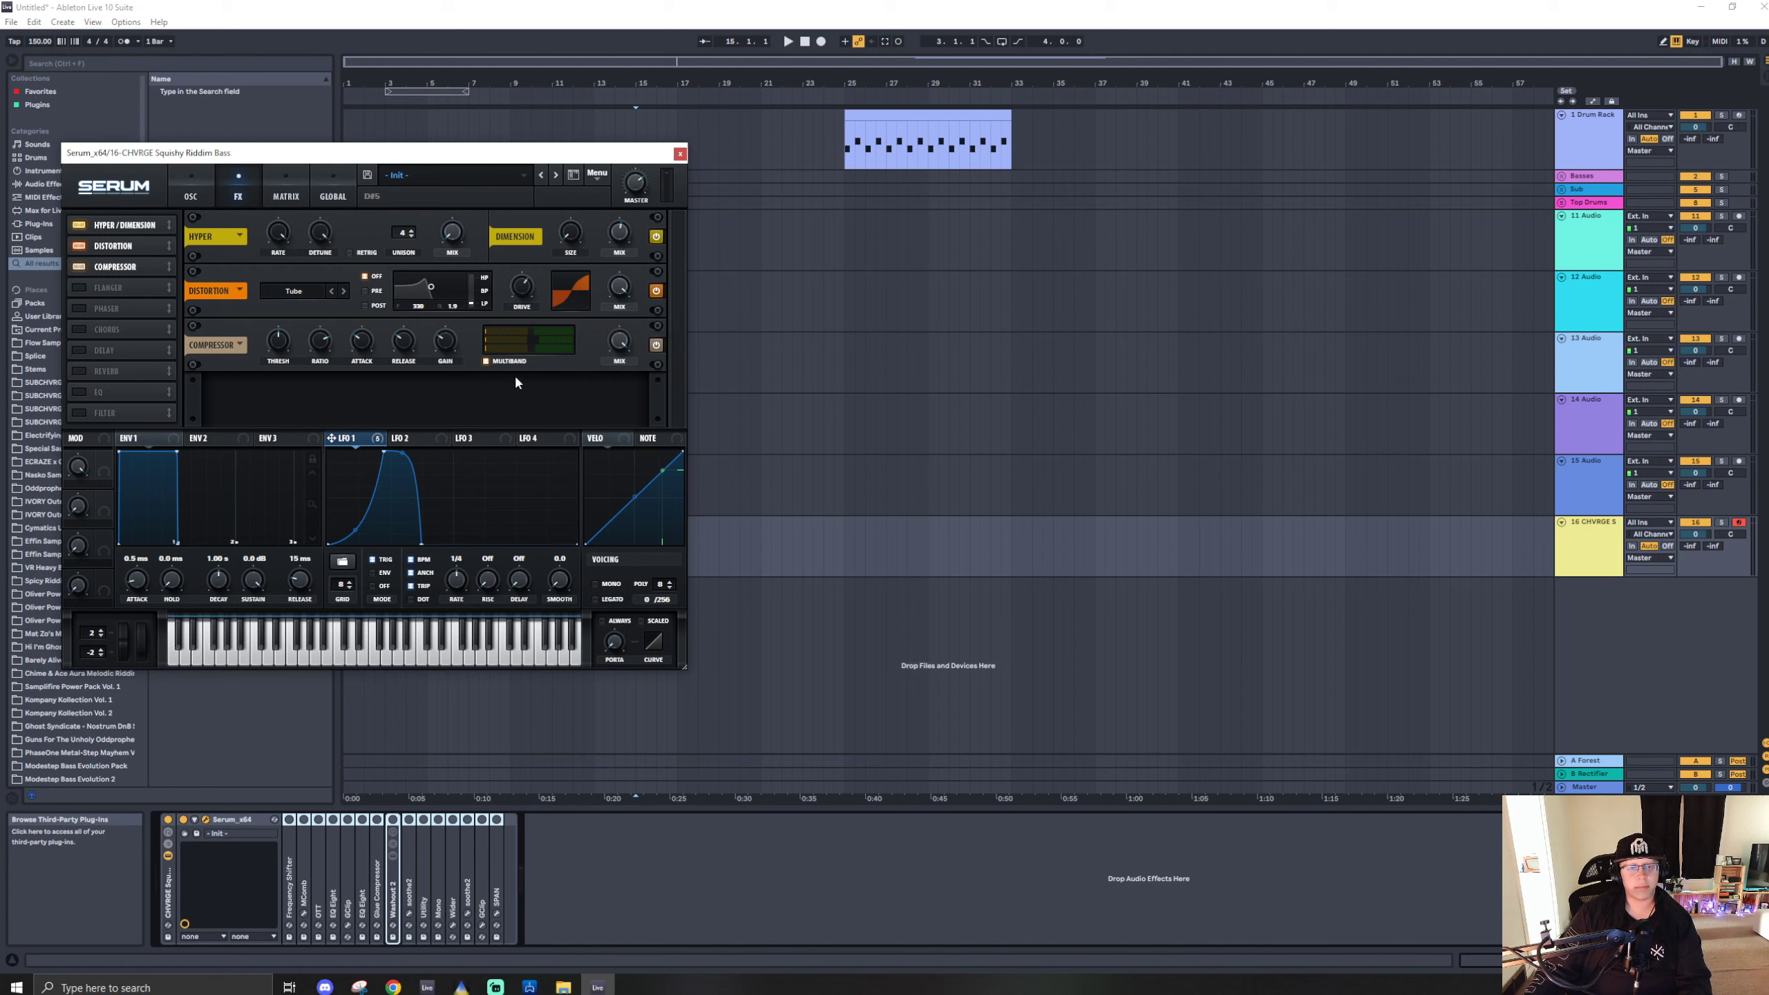
pyautogui.moveTo(446, 346)
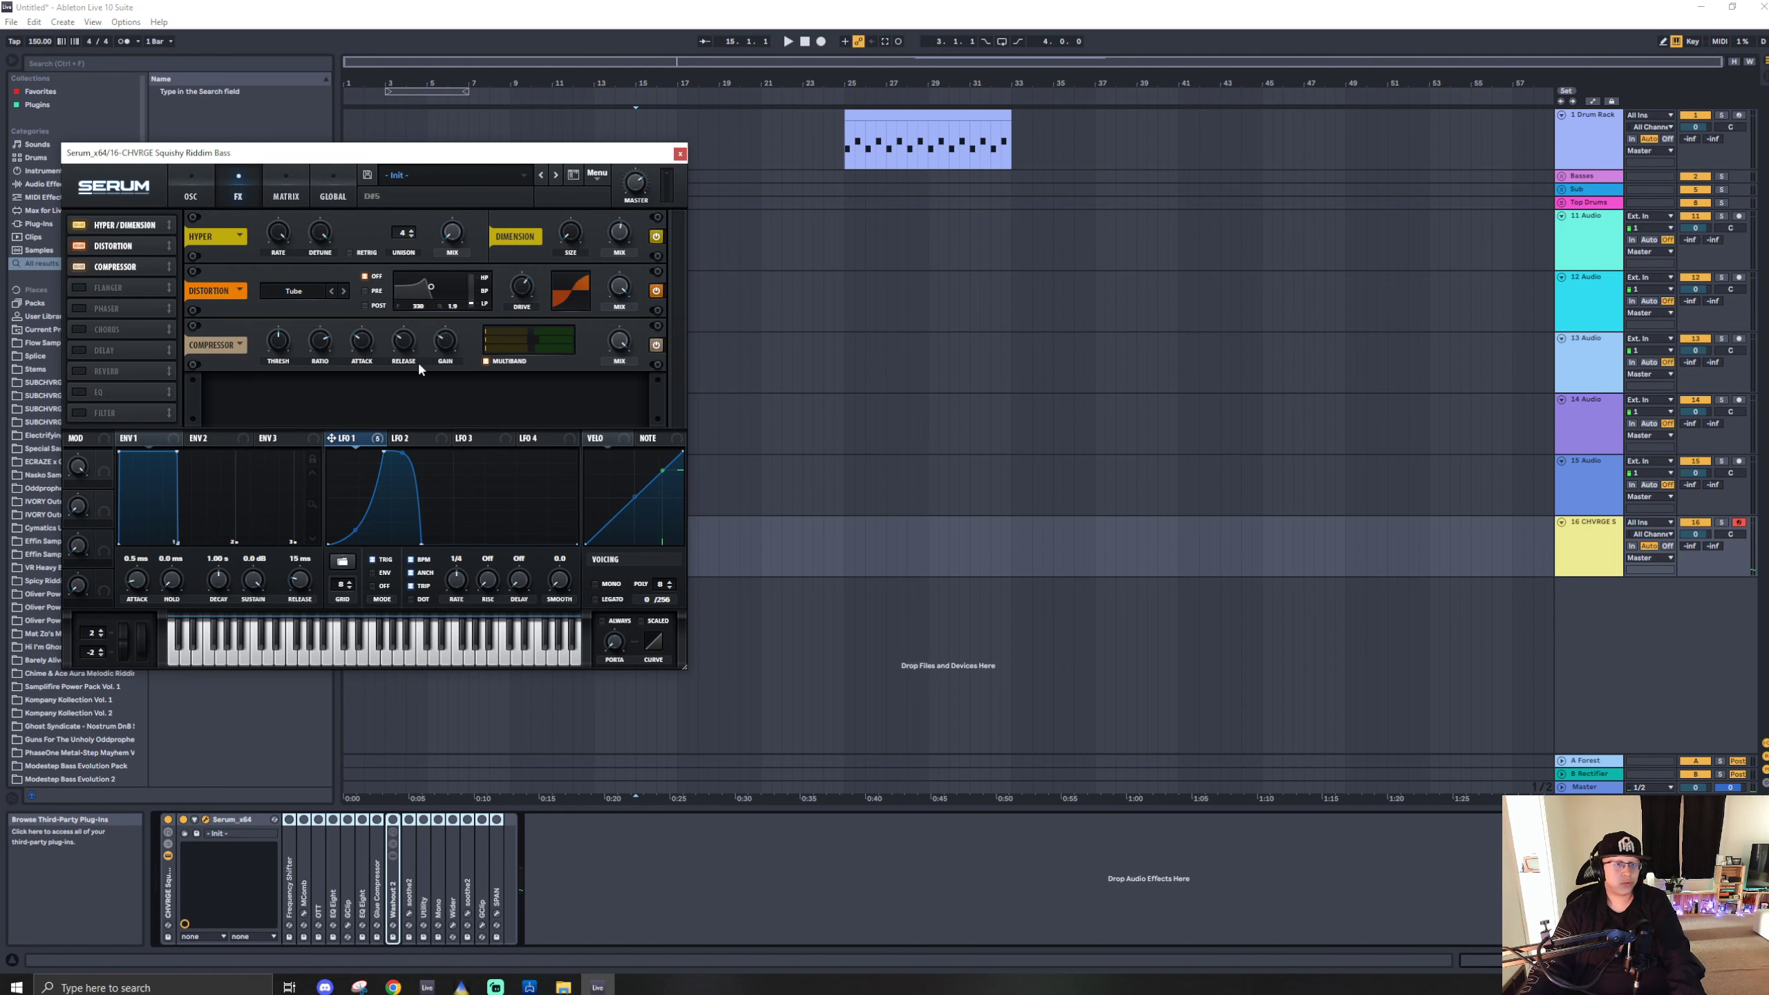
pyautogui.click(680, 153)
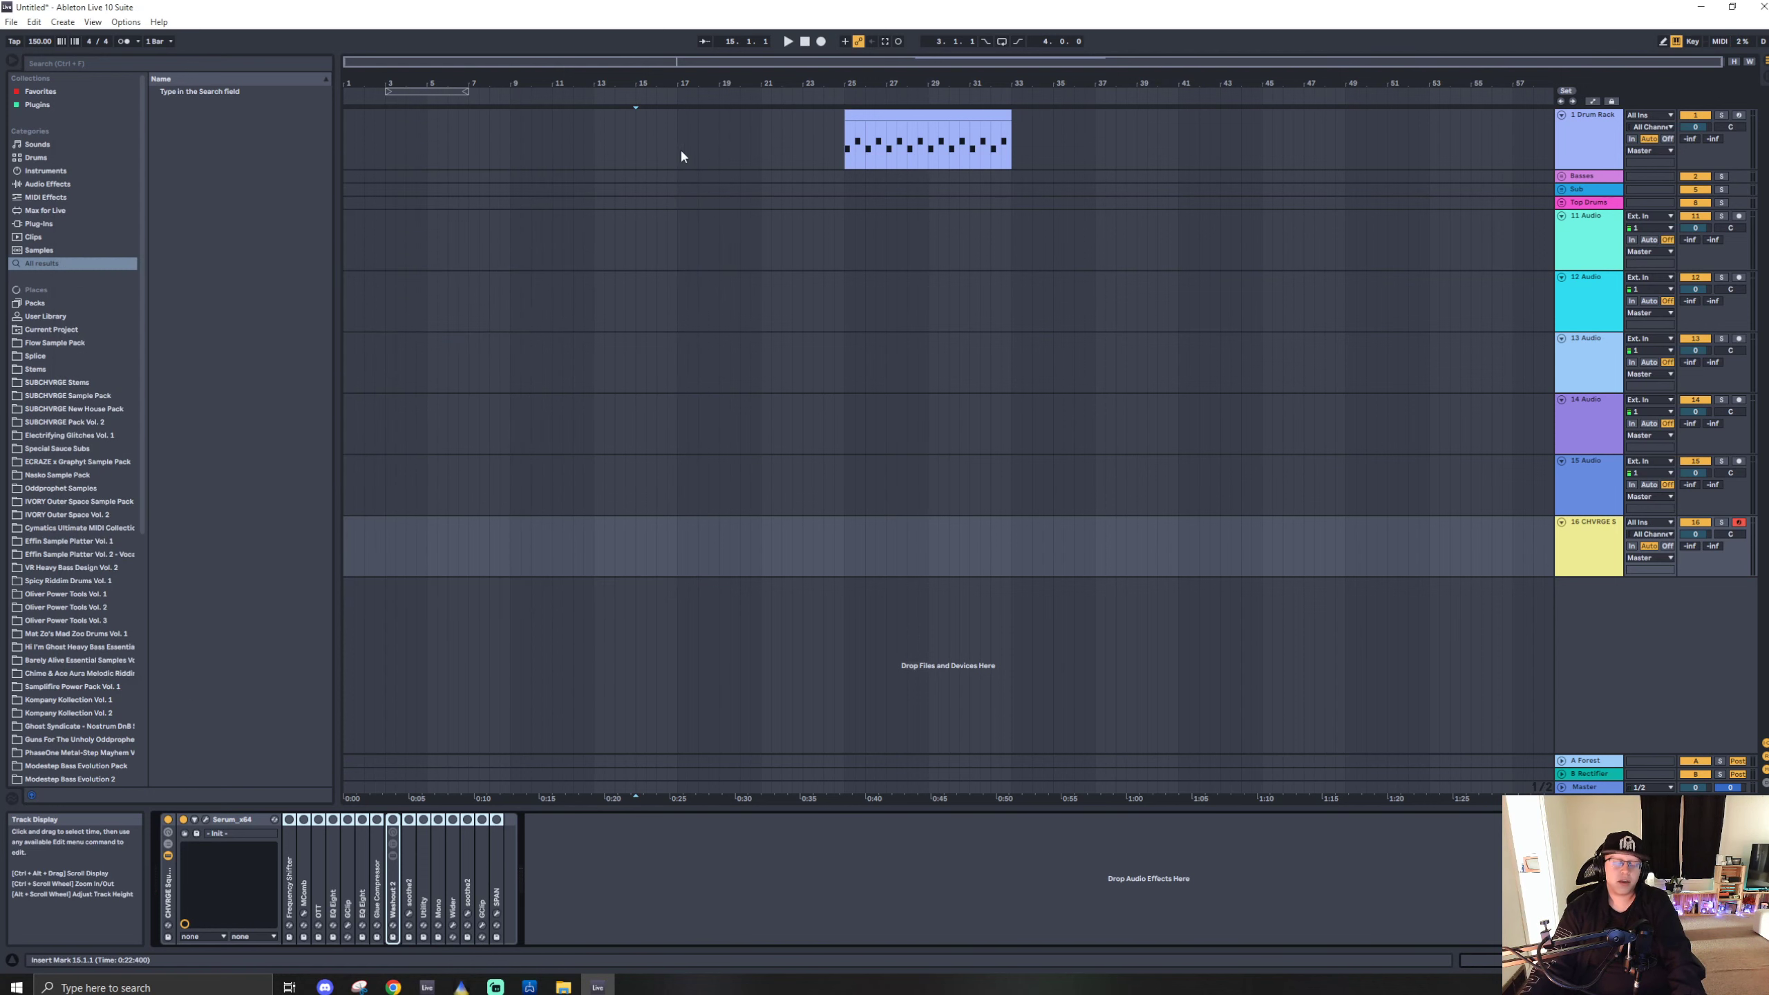
# Turn all the effects from Frequency Shifter through SPAN on and off again to compare the sound.
pyautogui.click(289, 854)
pyautogui.keyDown('shift'); pyautogui.click(496, 842); pyautogui.keyUp('shift')
pyautogui.press('0')
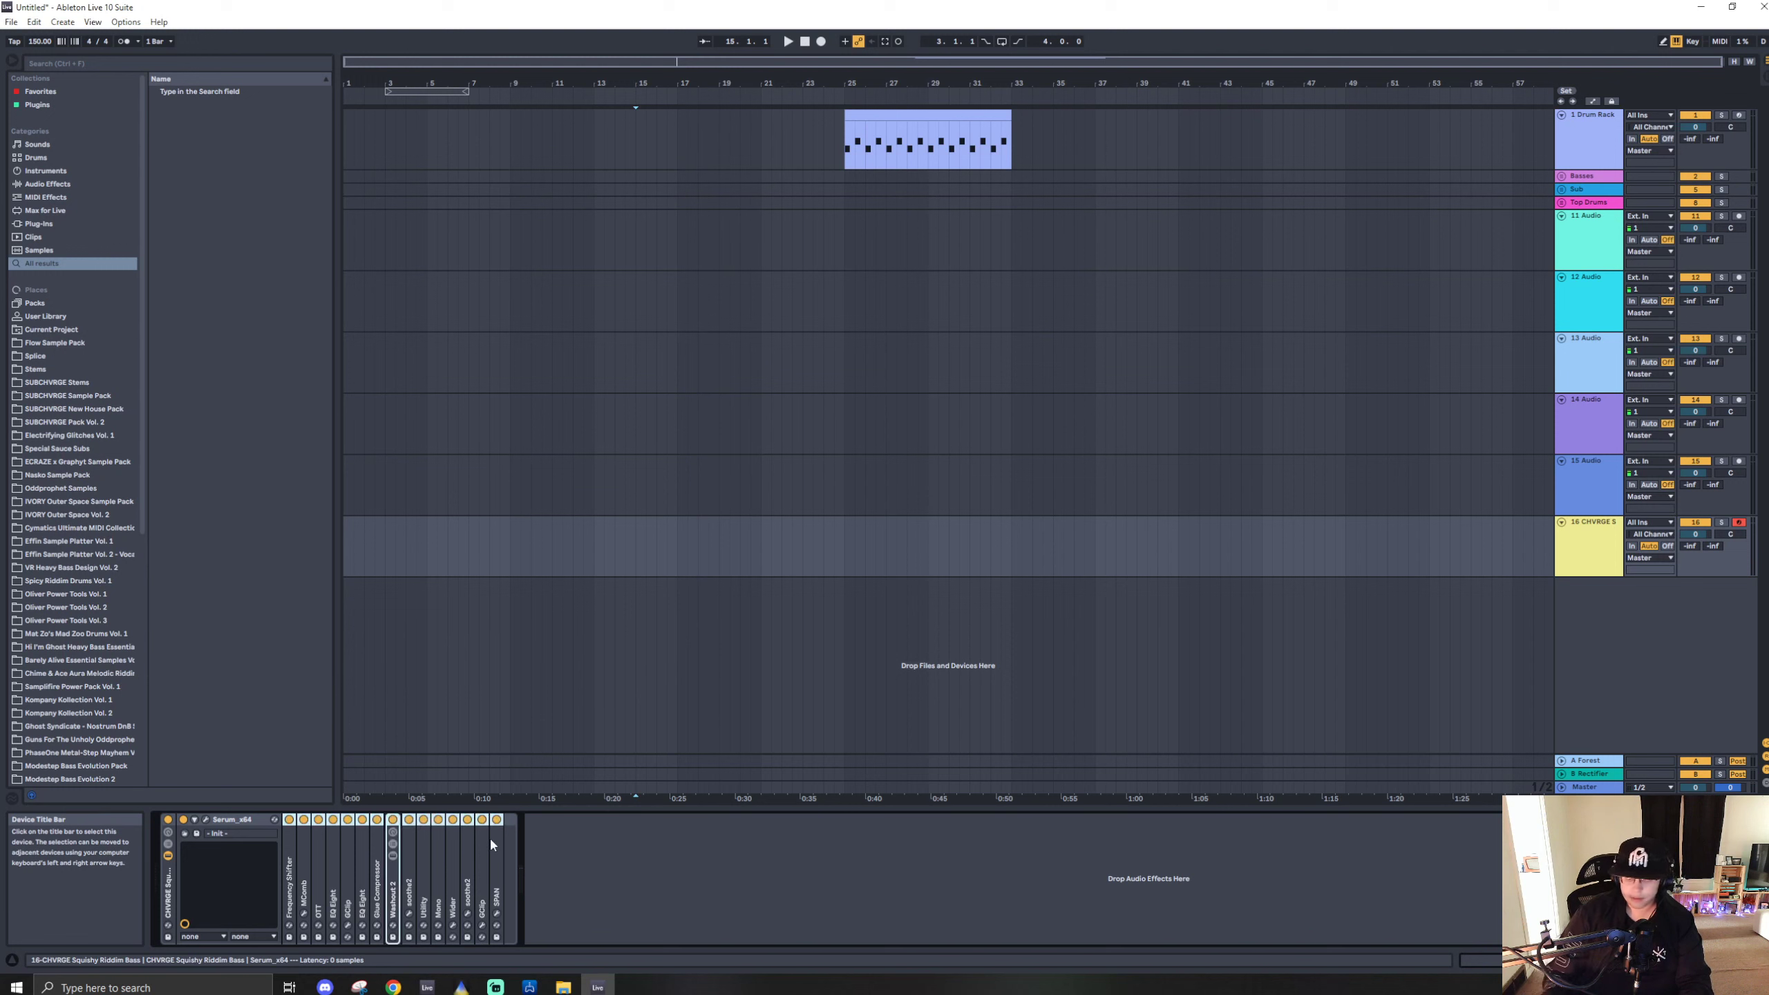
pyautogui.press('0')
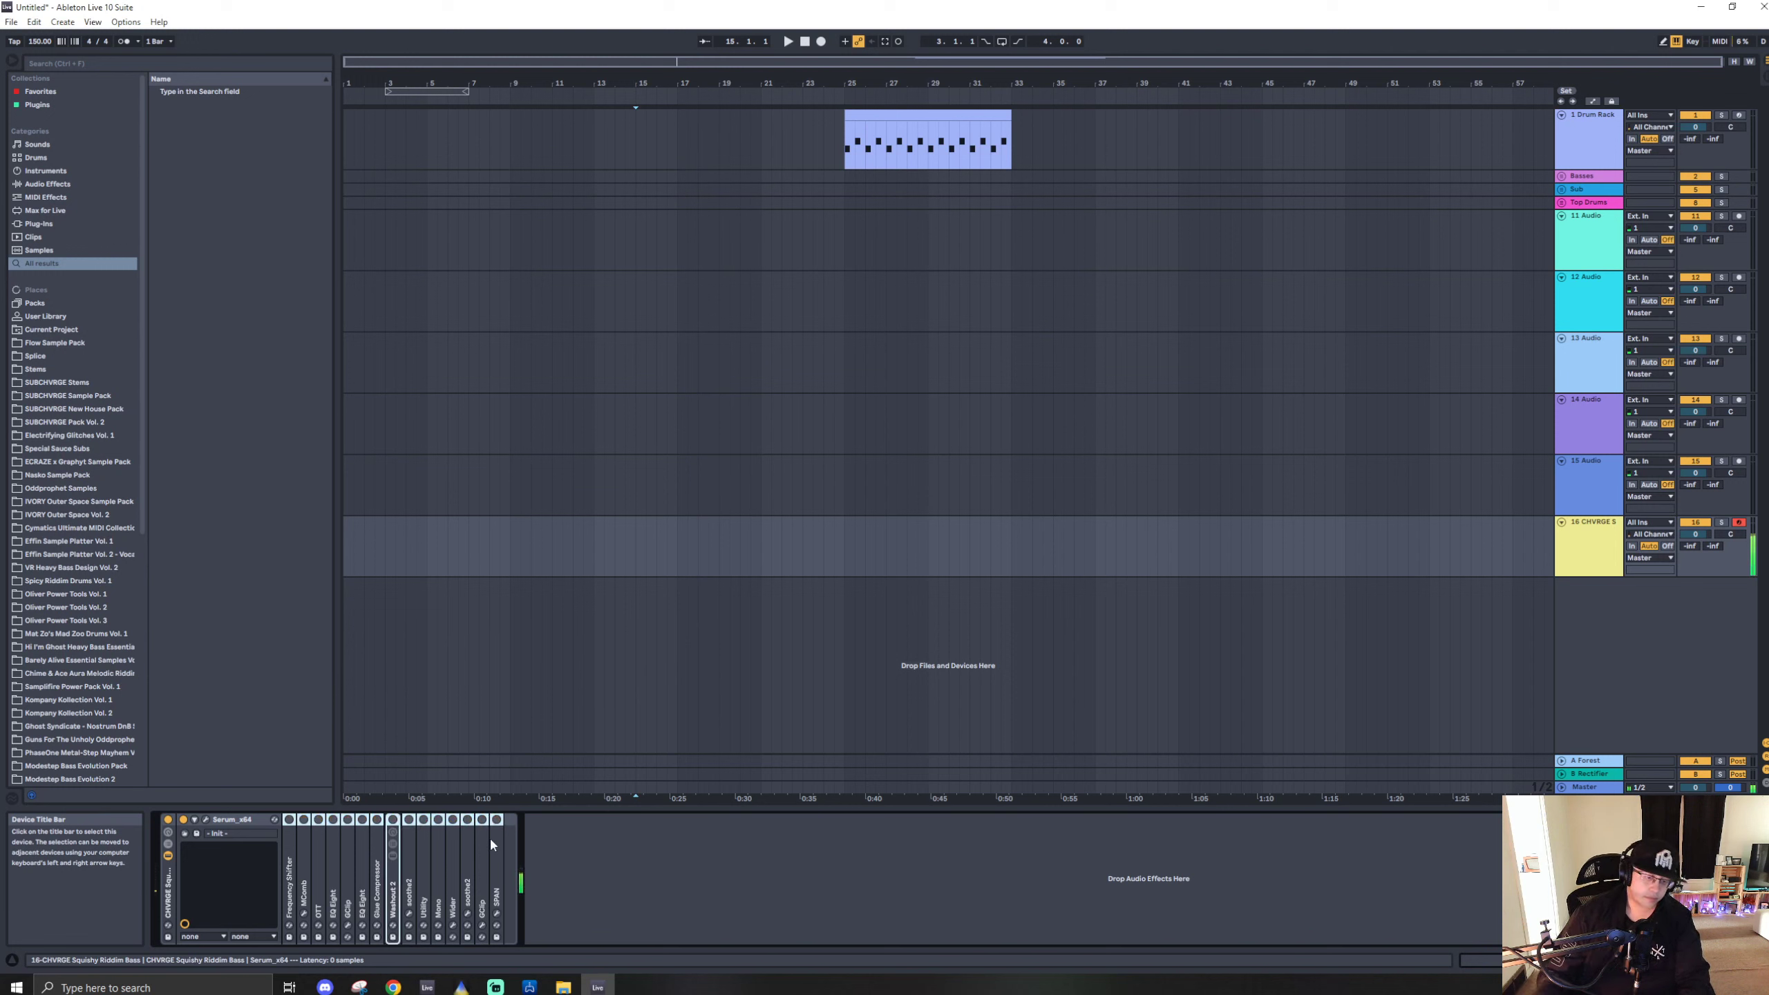
# Expand and activate the Frequency Shifter, review its LFO settings and collapse it again.
pyautogui.doubleClick(291, 849)
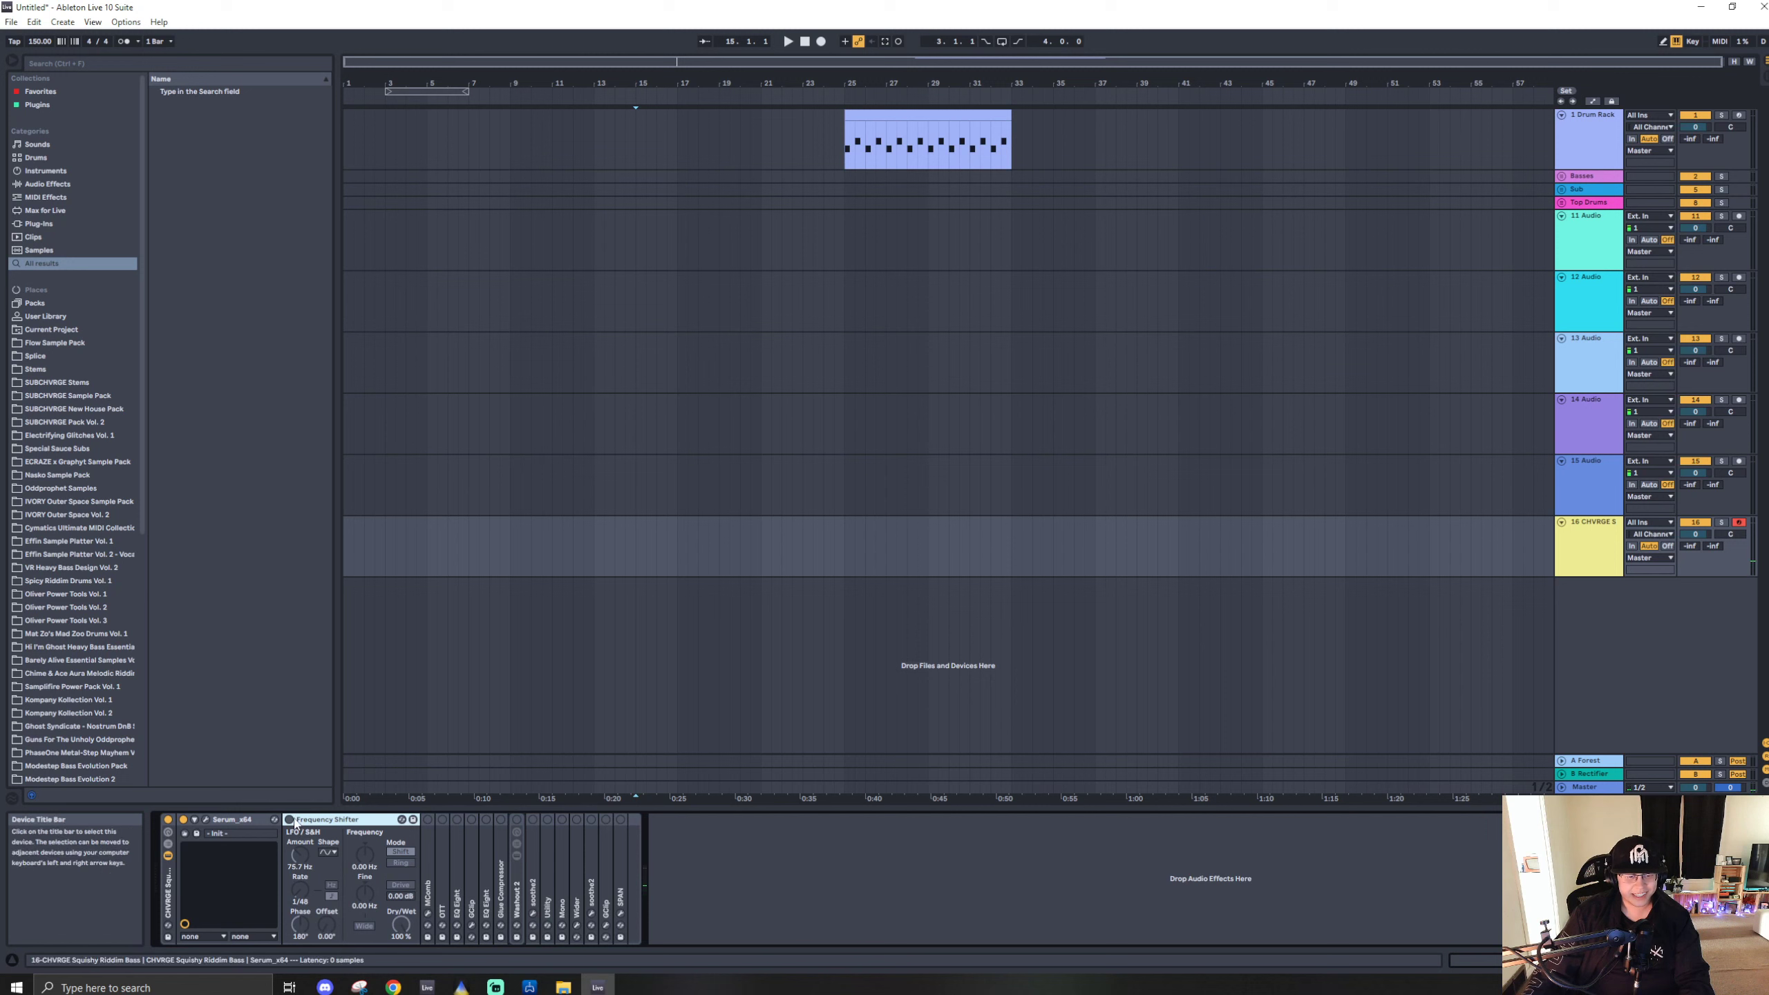
pyautogui.press('0')
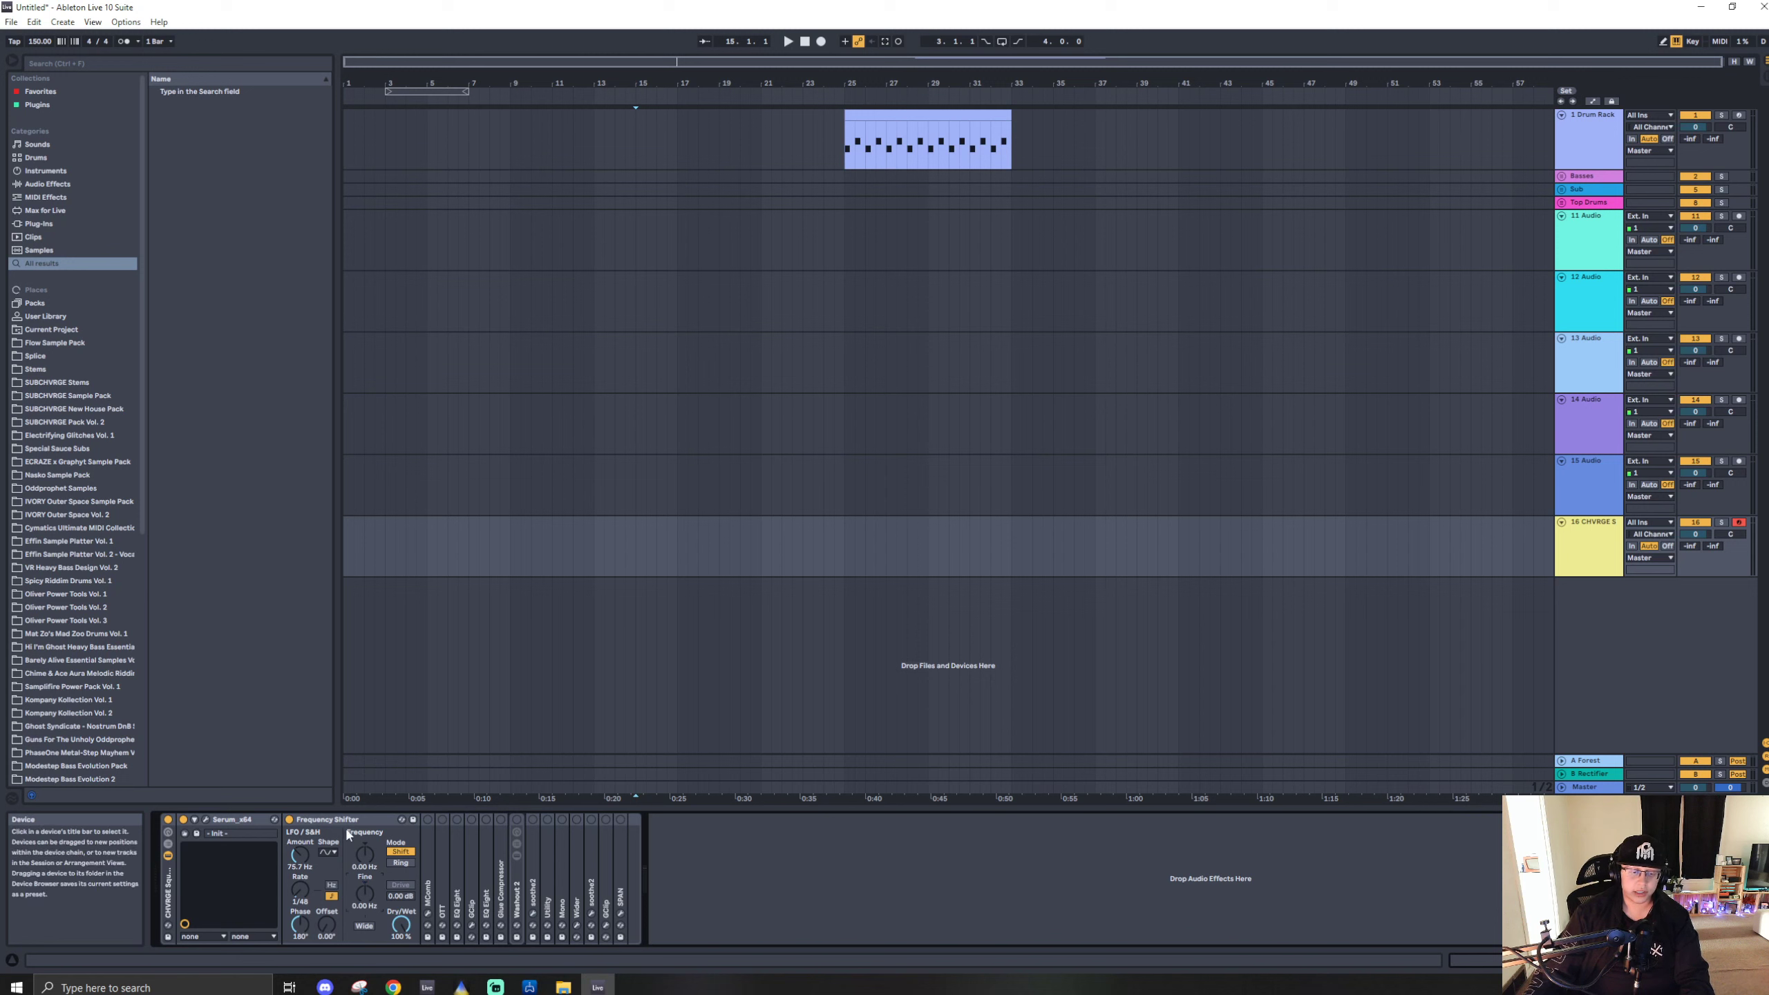
pyautogui.click(317, 822)
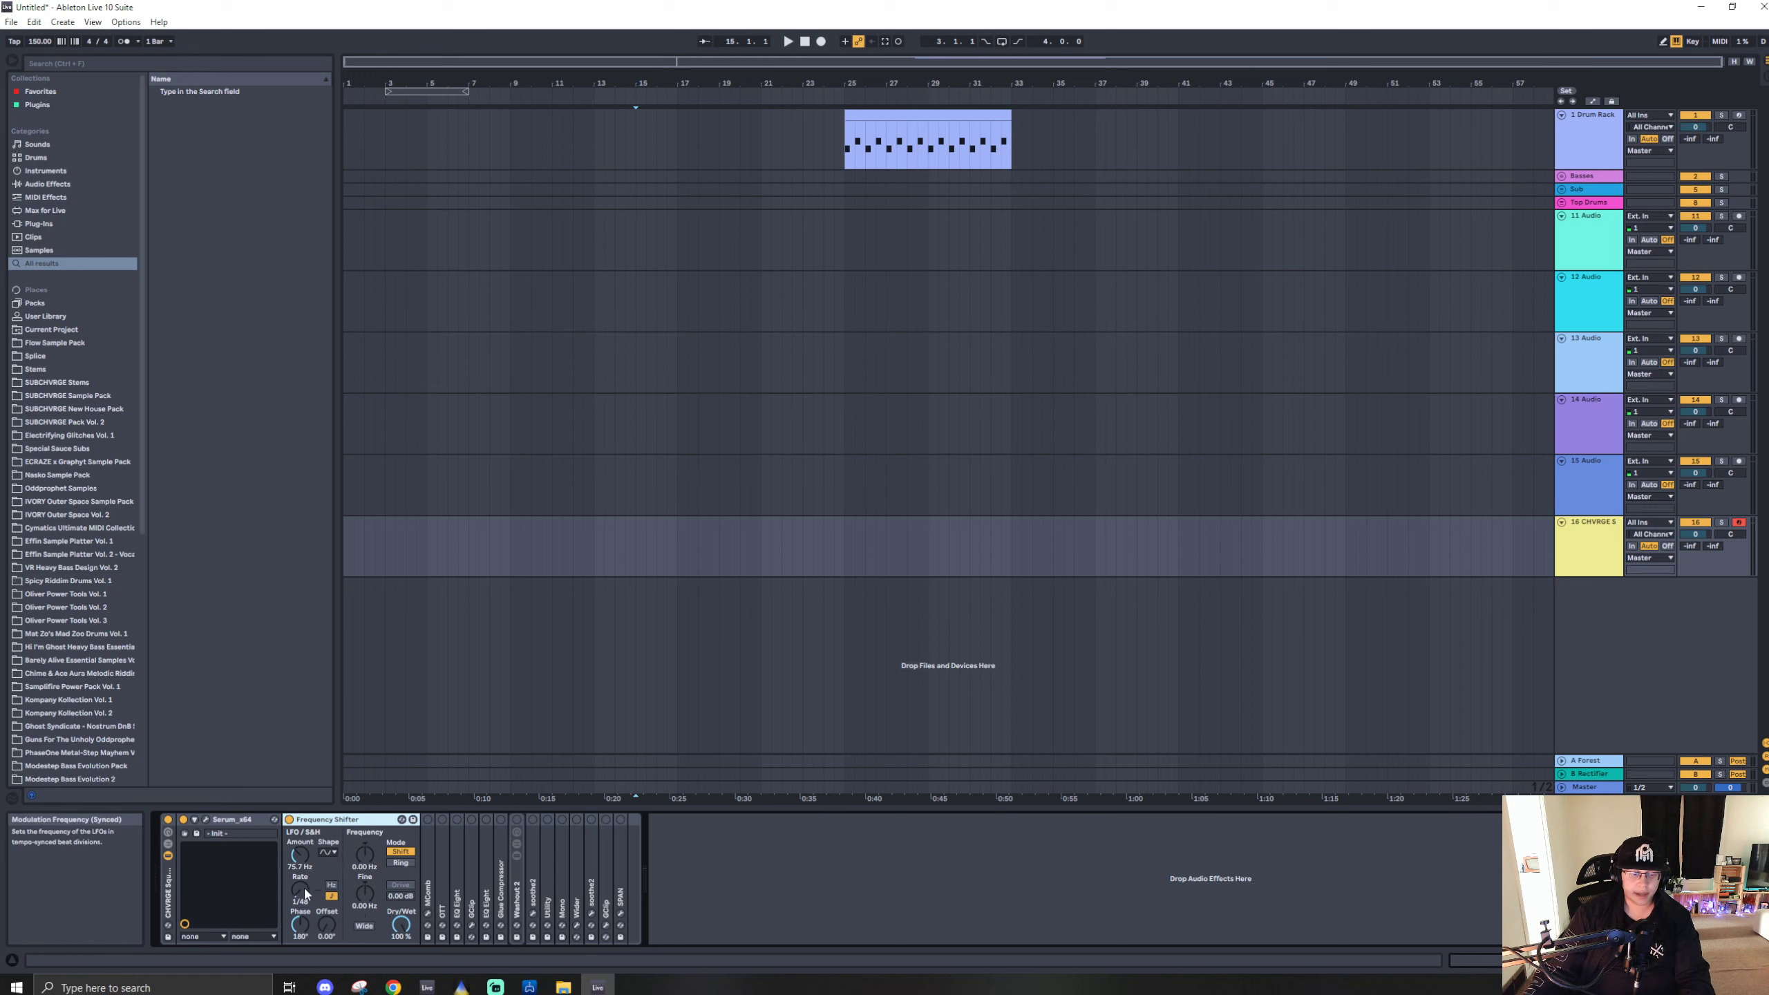
pyautogui.doubleClick(339, 823)
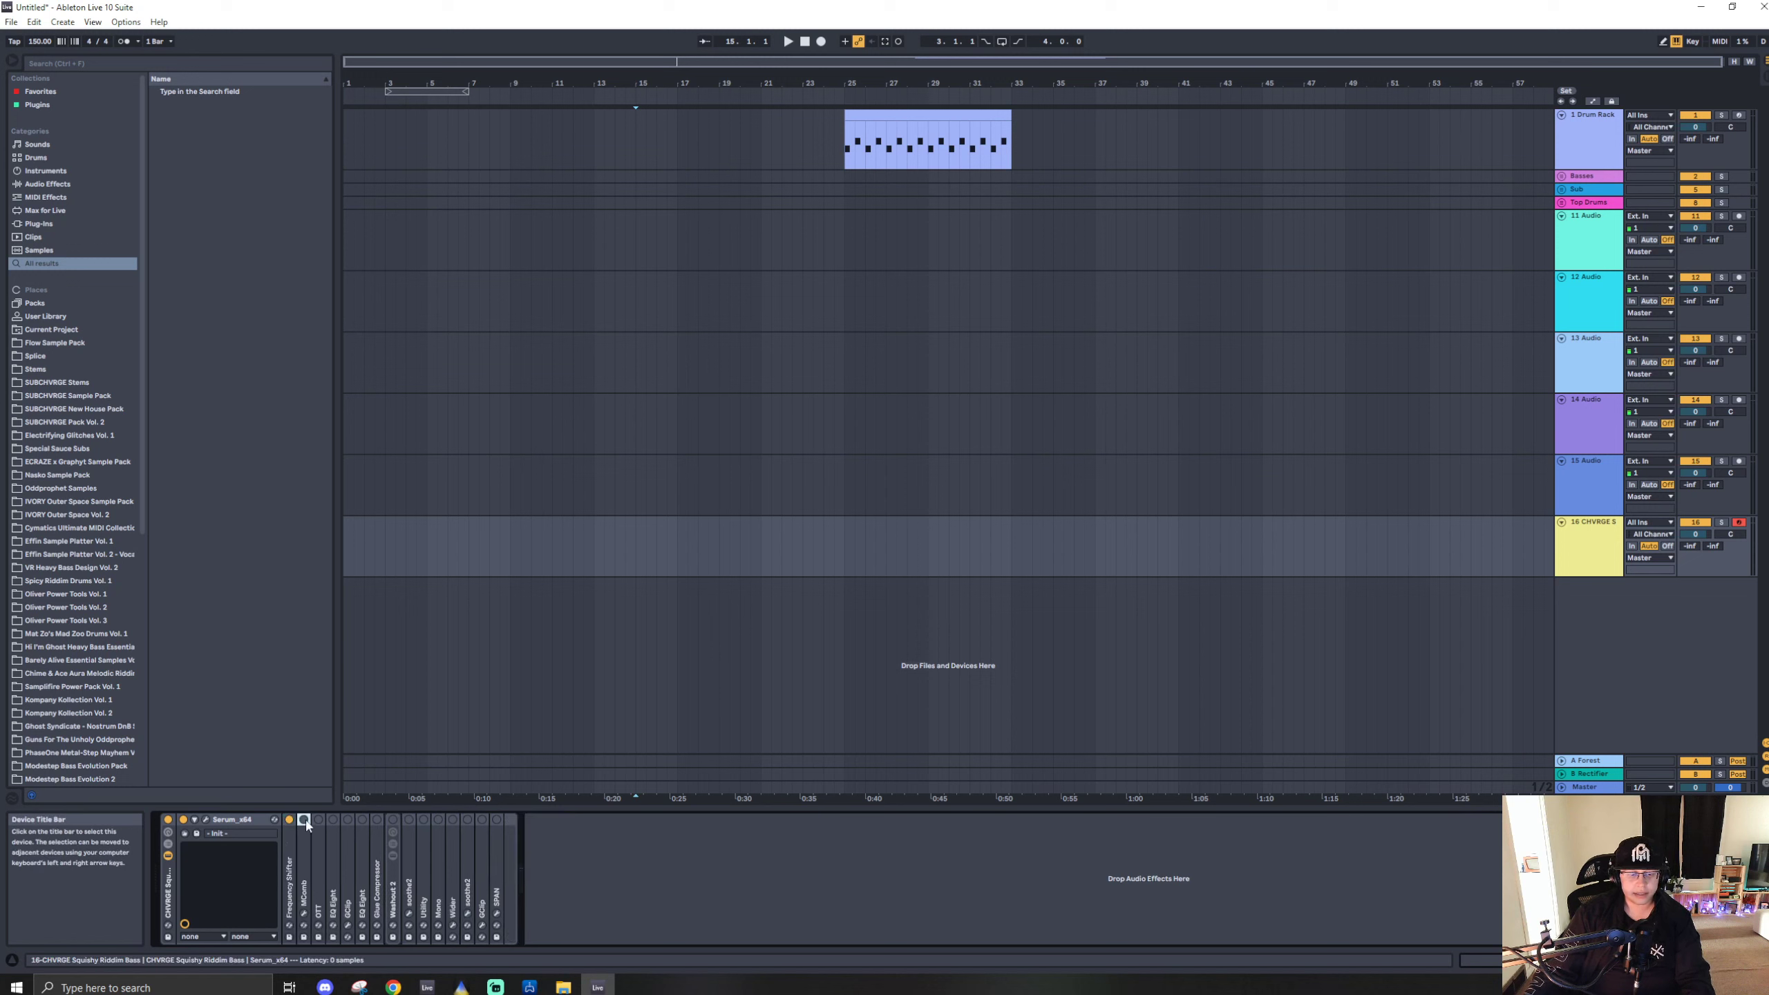
# Activate MComb and open its plug-in window to show the comb filter settings.
pyautogui.doubleClick(304, 840)
pyautogui.click(327, 819)
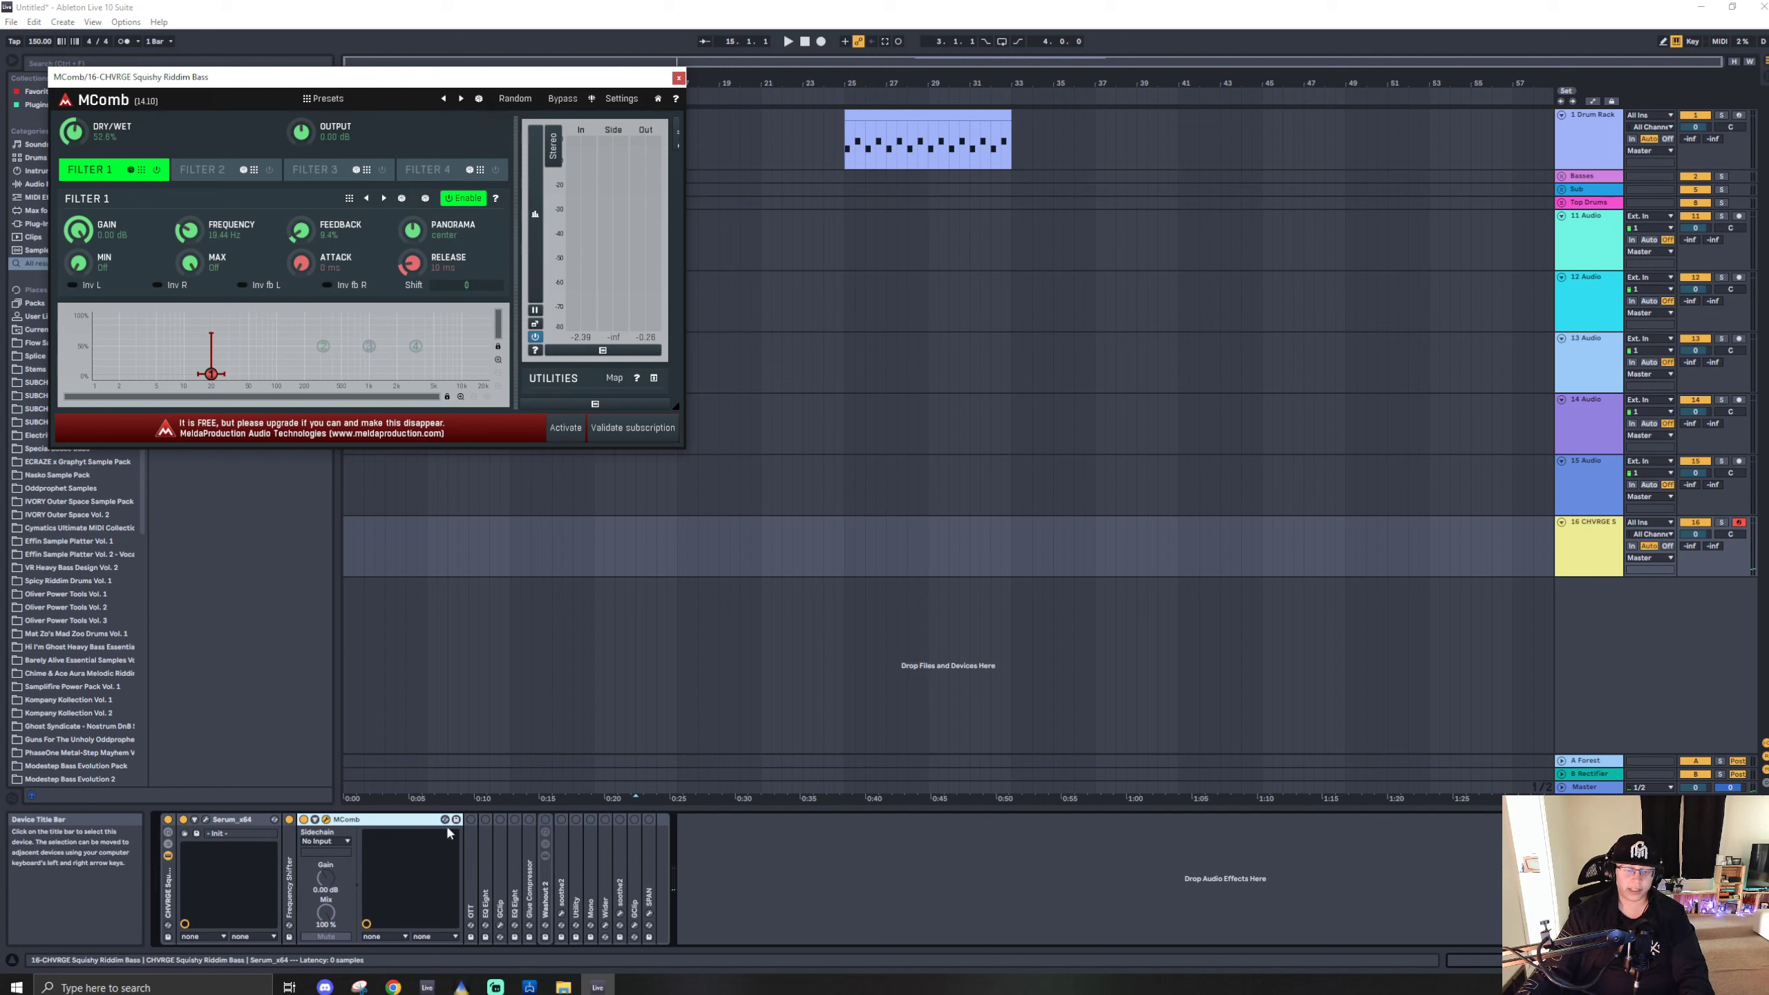
# Expand and activate OTT, collapse MComb, audition the bass with a note and collapse OTT.
pyautogui.doubleClick(478, 861)
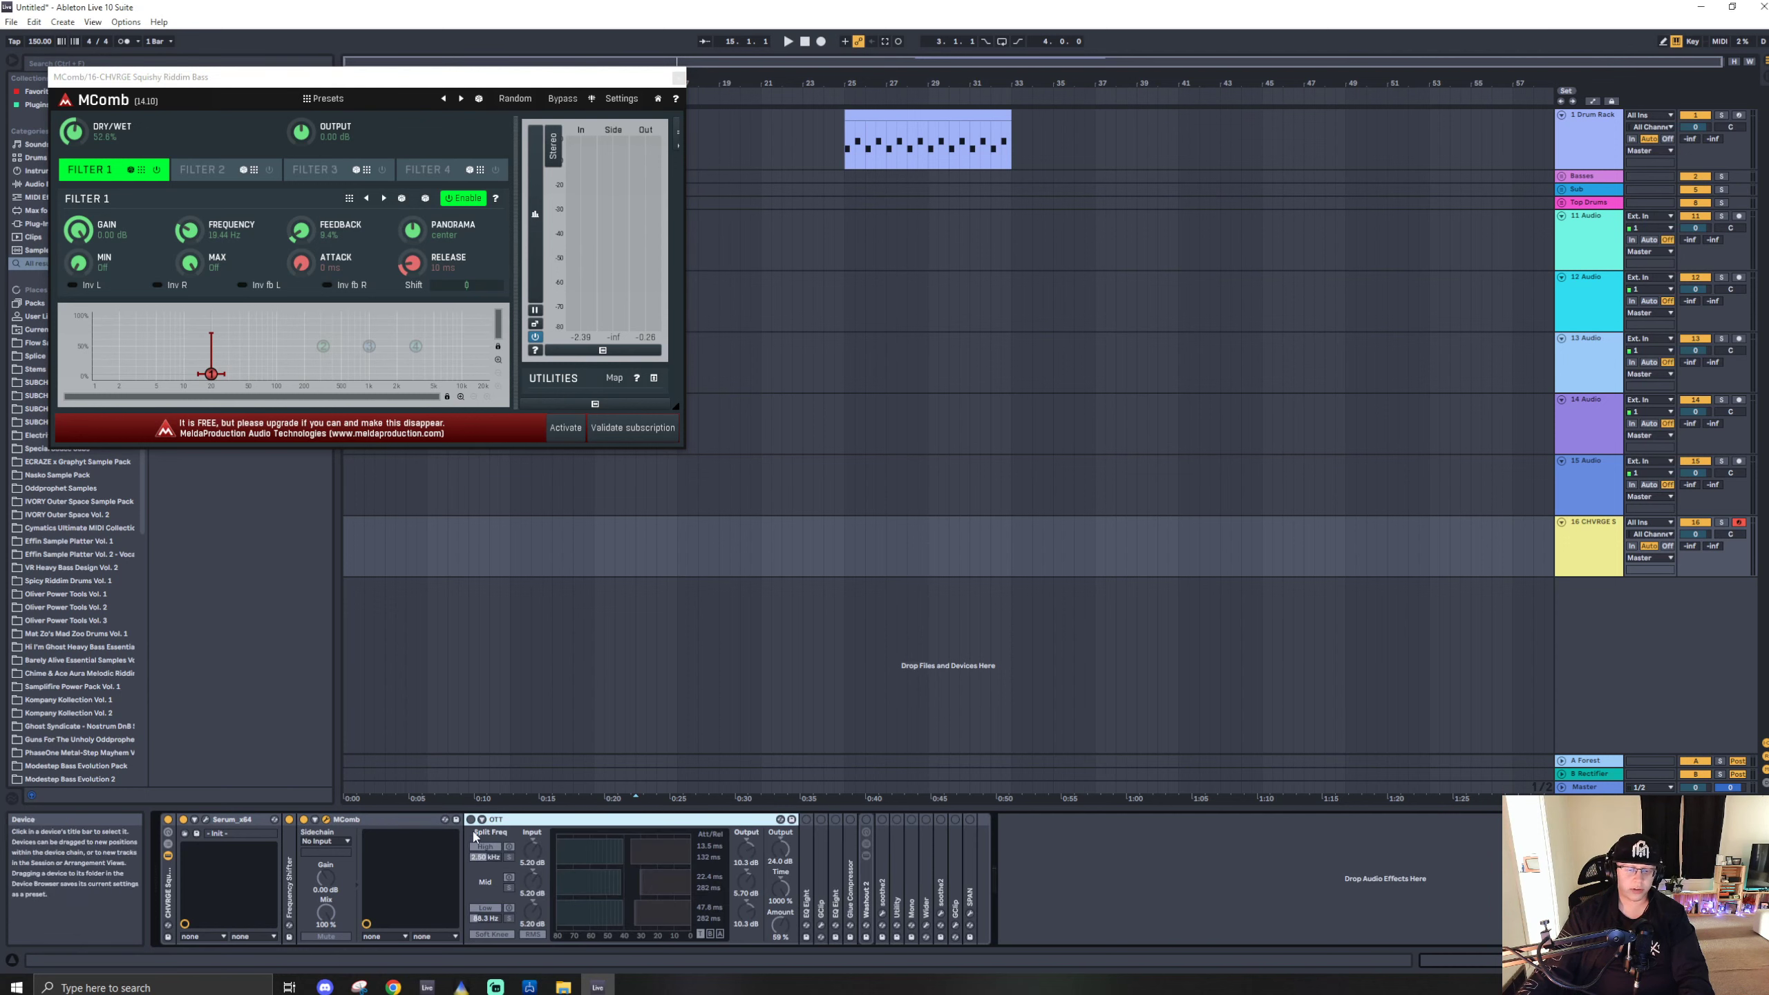
pyautogui.doubleClick(376, 825)
pyautogui.click(319, 821)
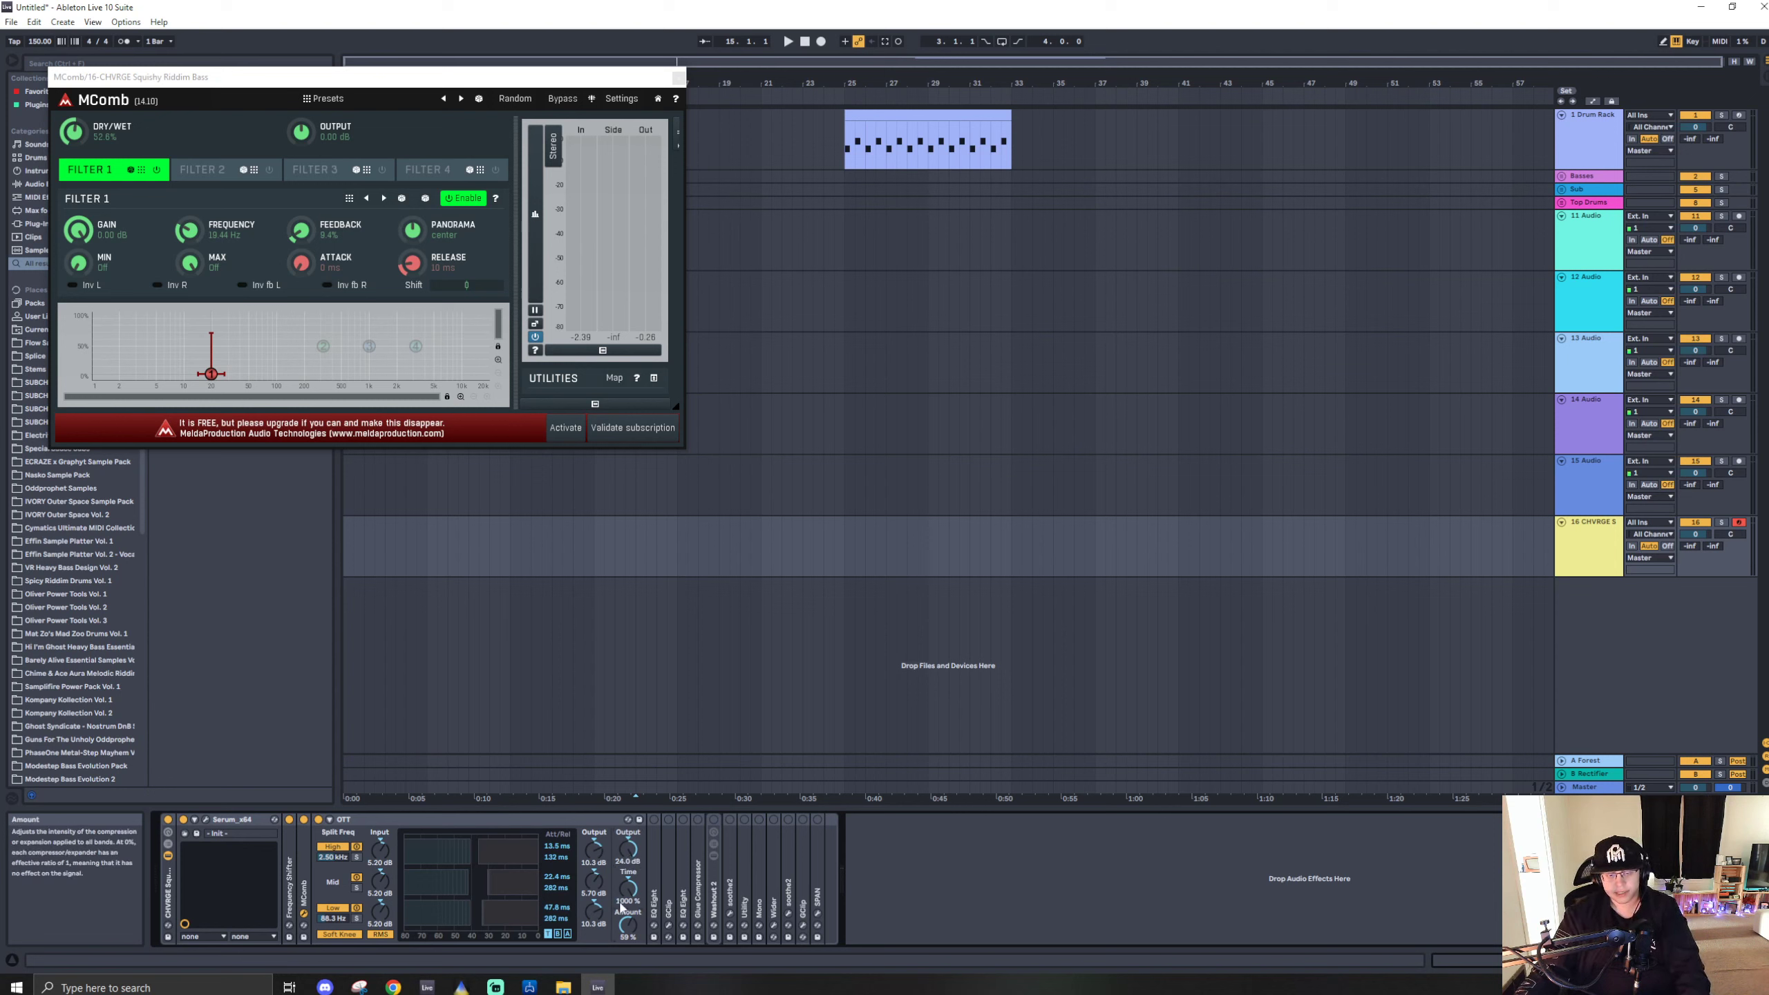
pyautogui.press('a')
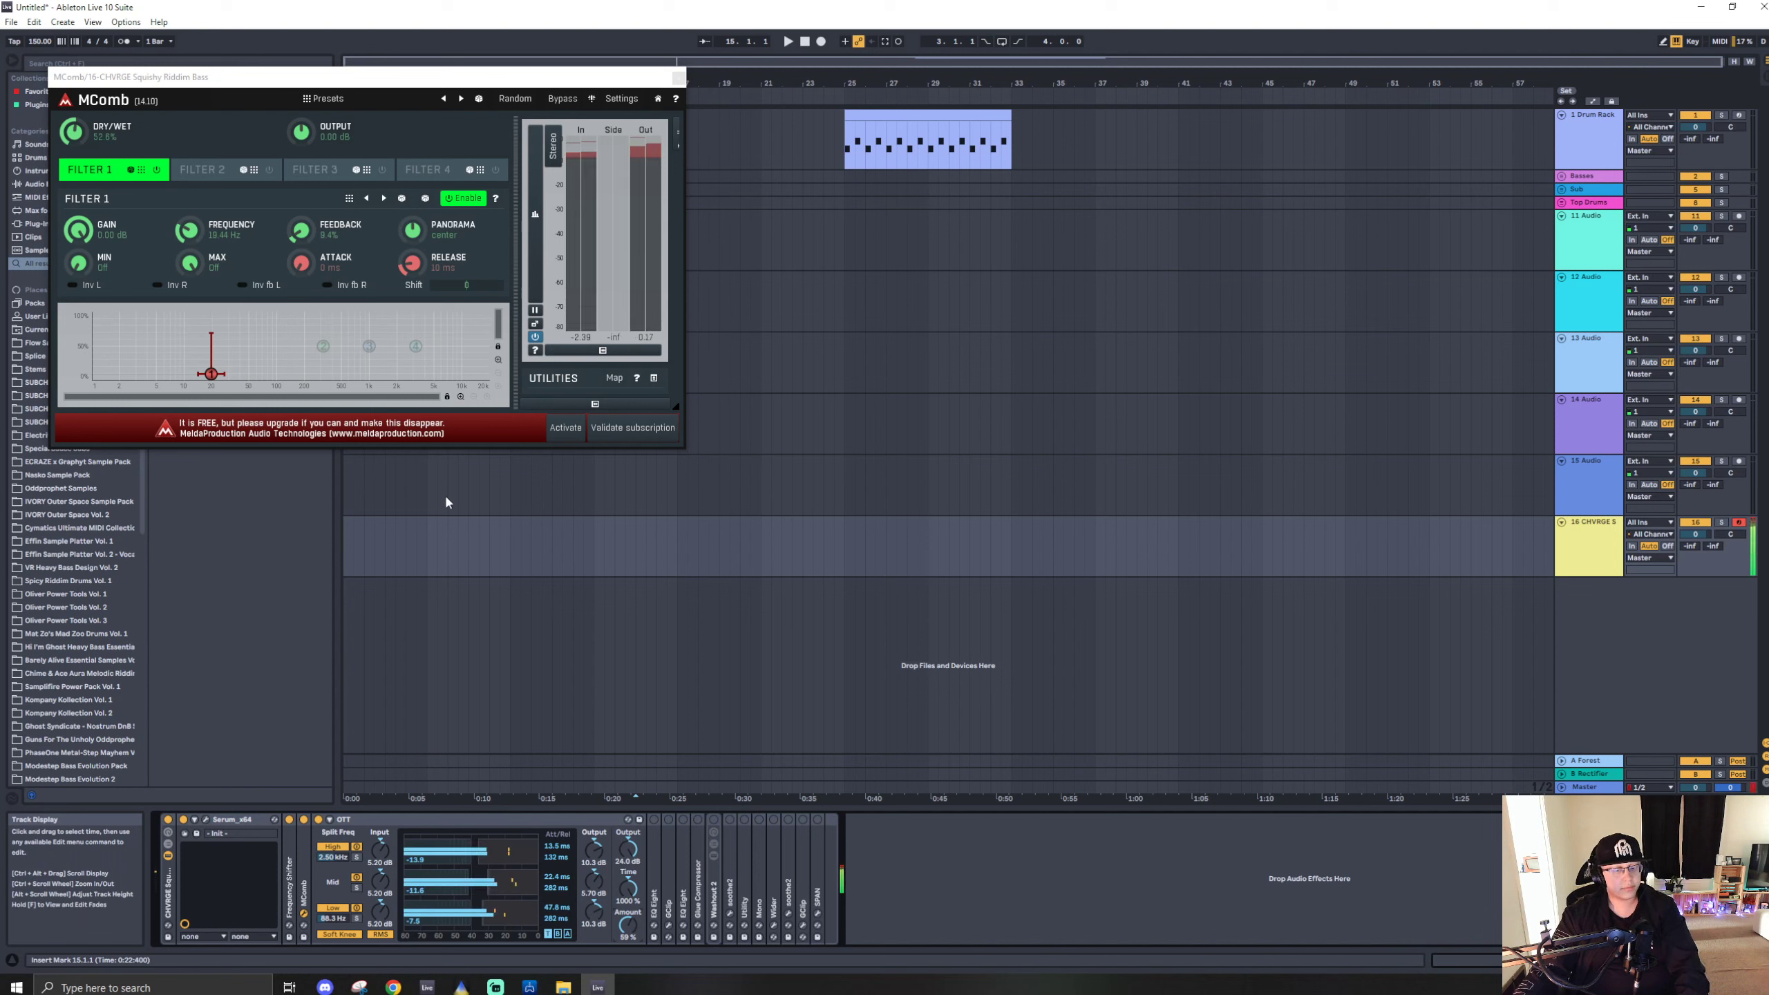
pyautogui.doubleClick(399, 819)
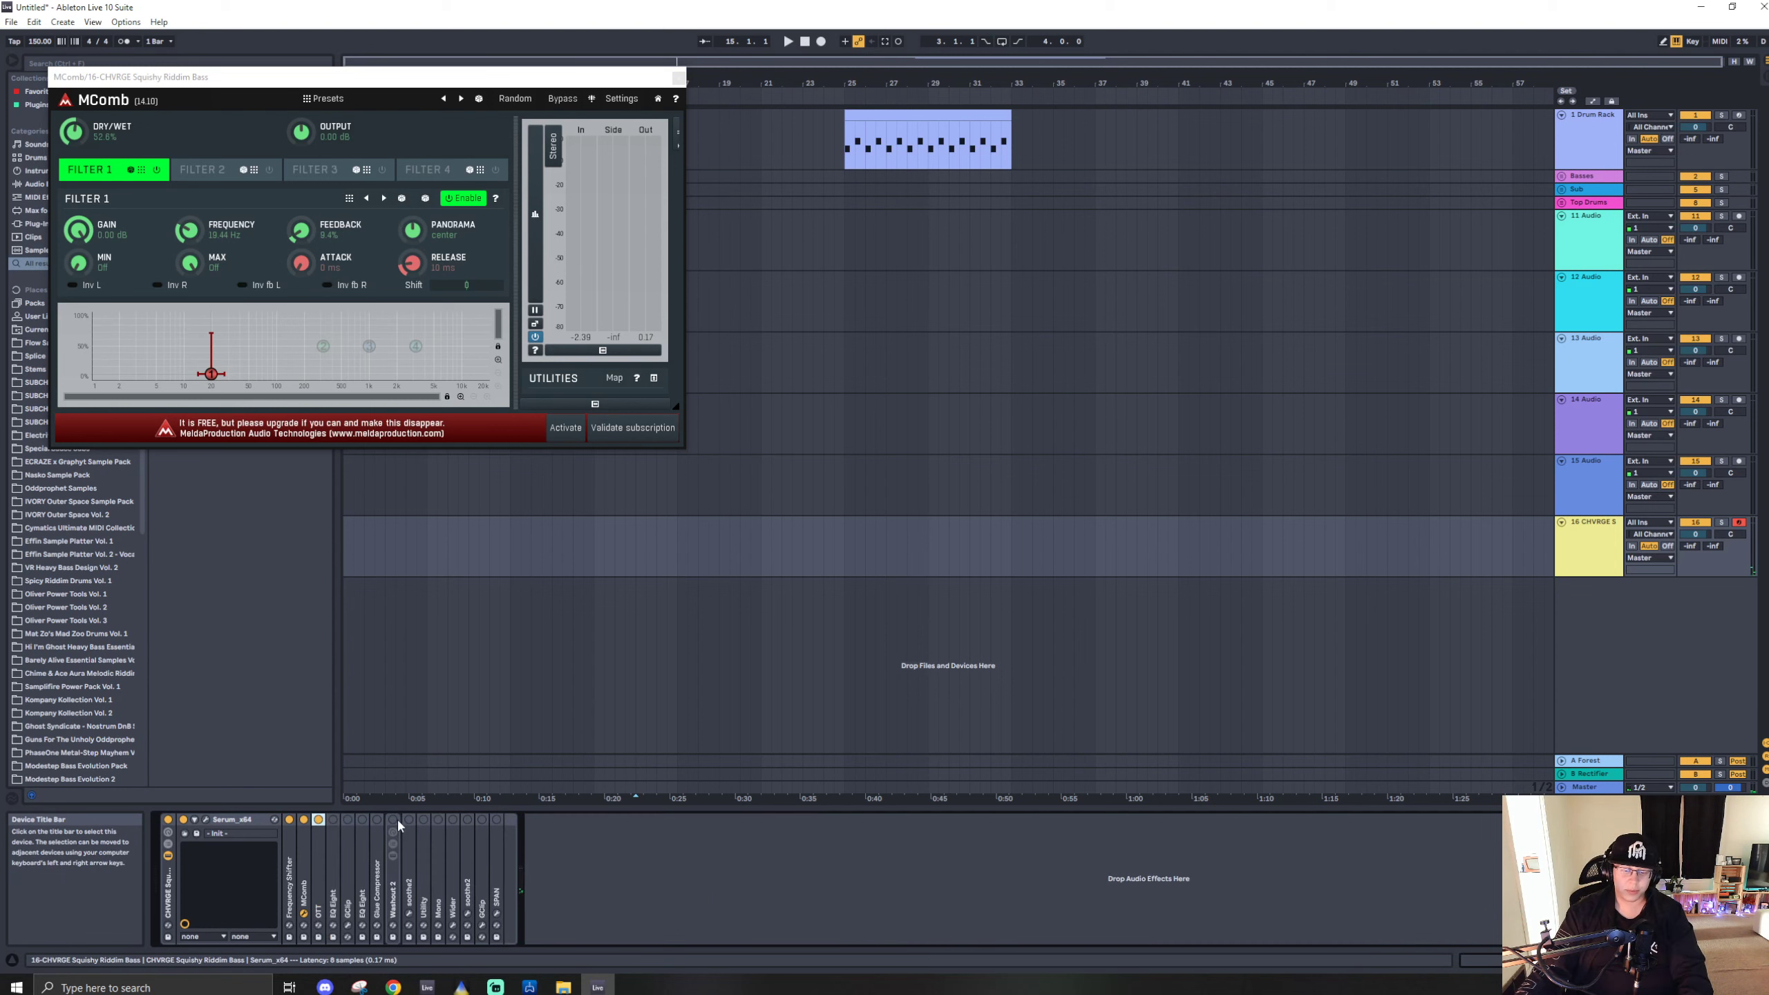
# Expand and activate the first EQ Eight and the GClip after it, opening GClip's plug-in window.
pyautogui.doubleClick(333, 850)
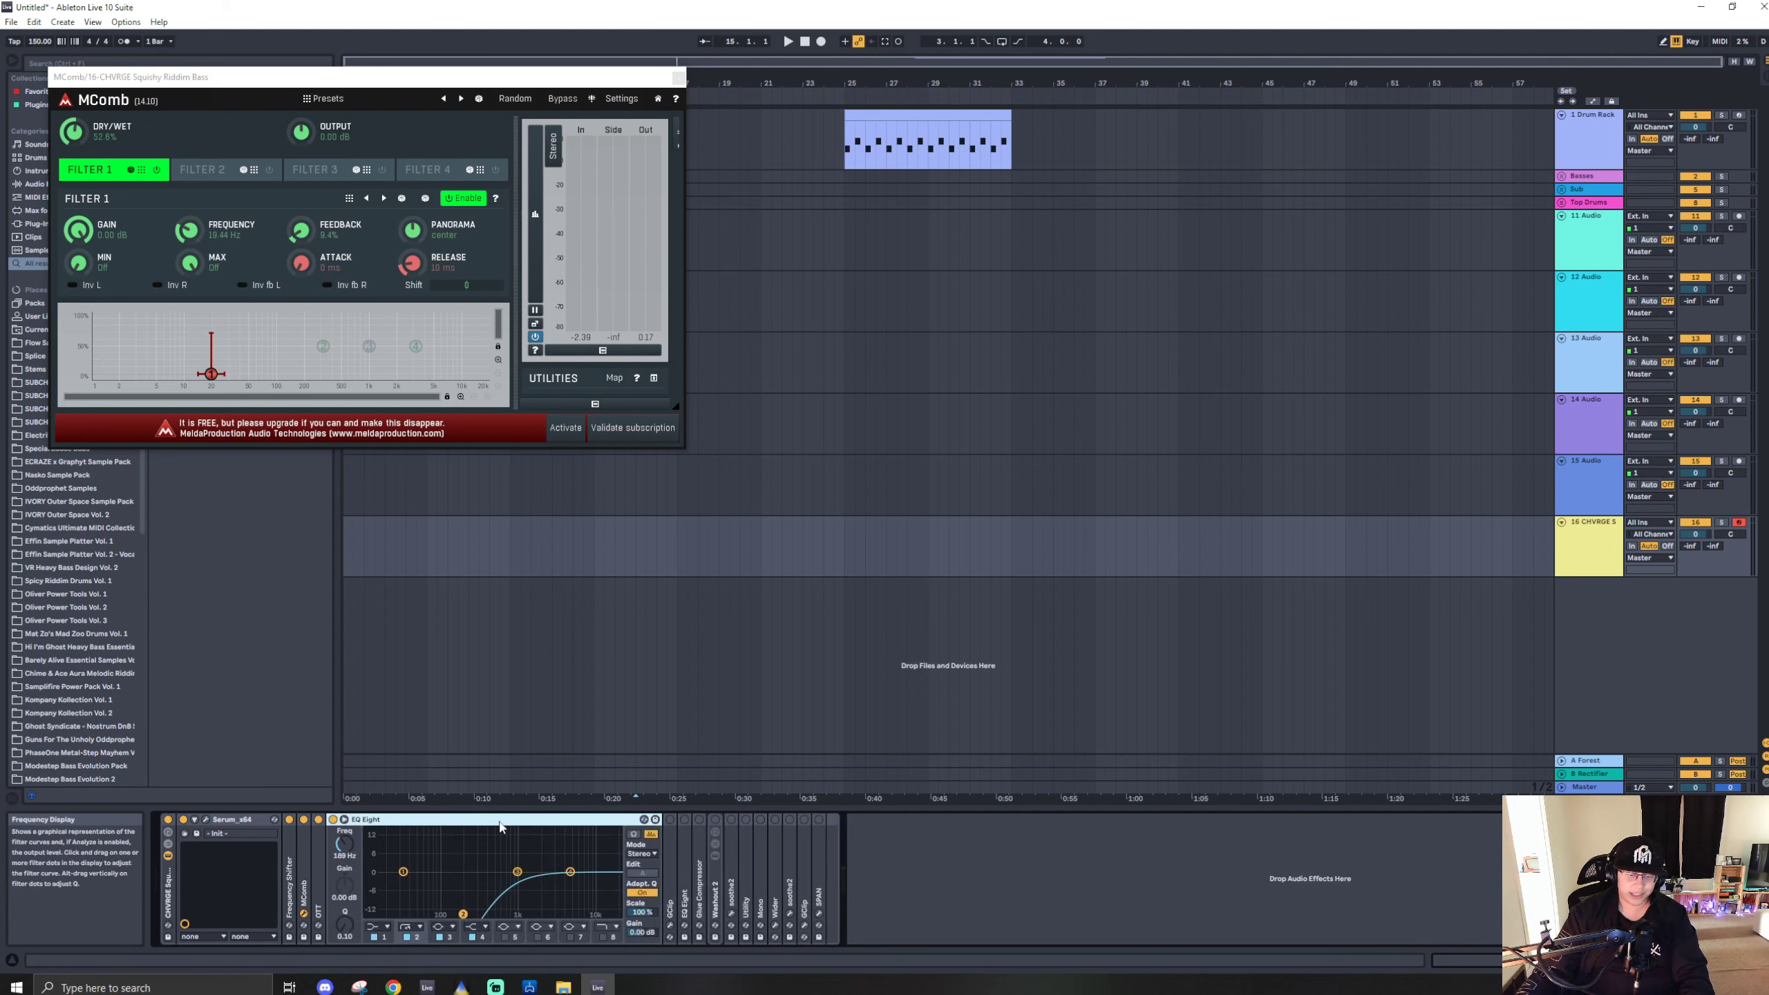
pyautogui.doubleClick(667, 840)
pyautogui.click(692, 818)
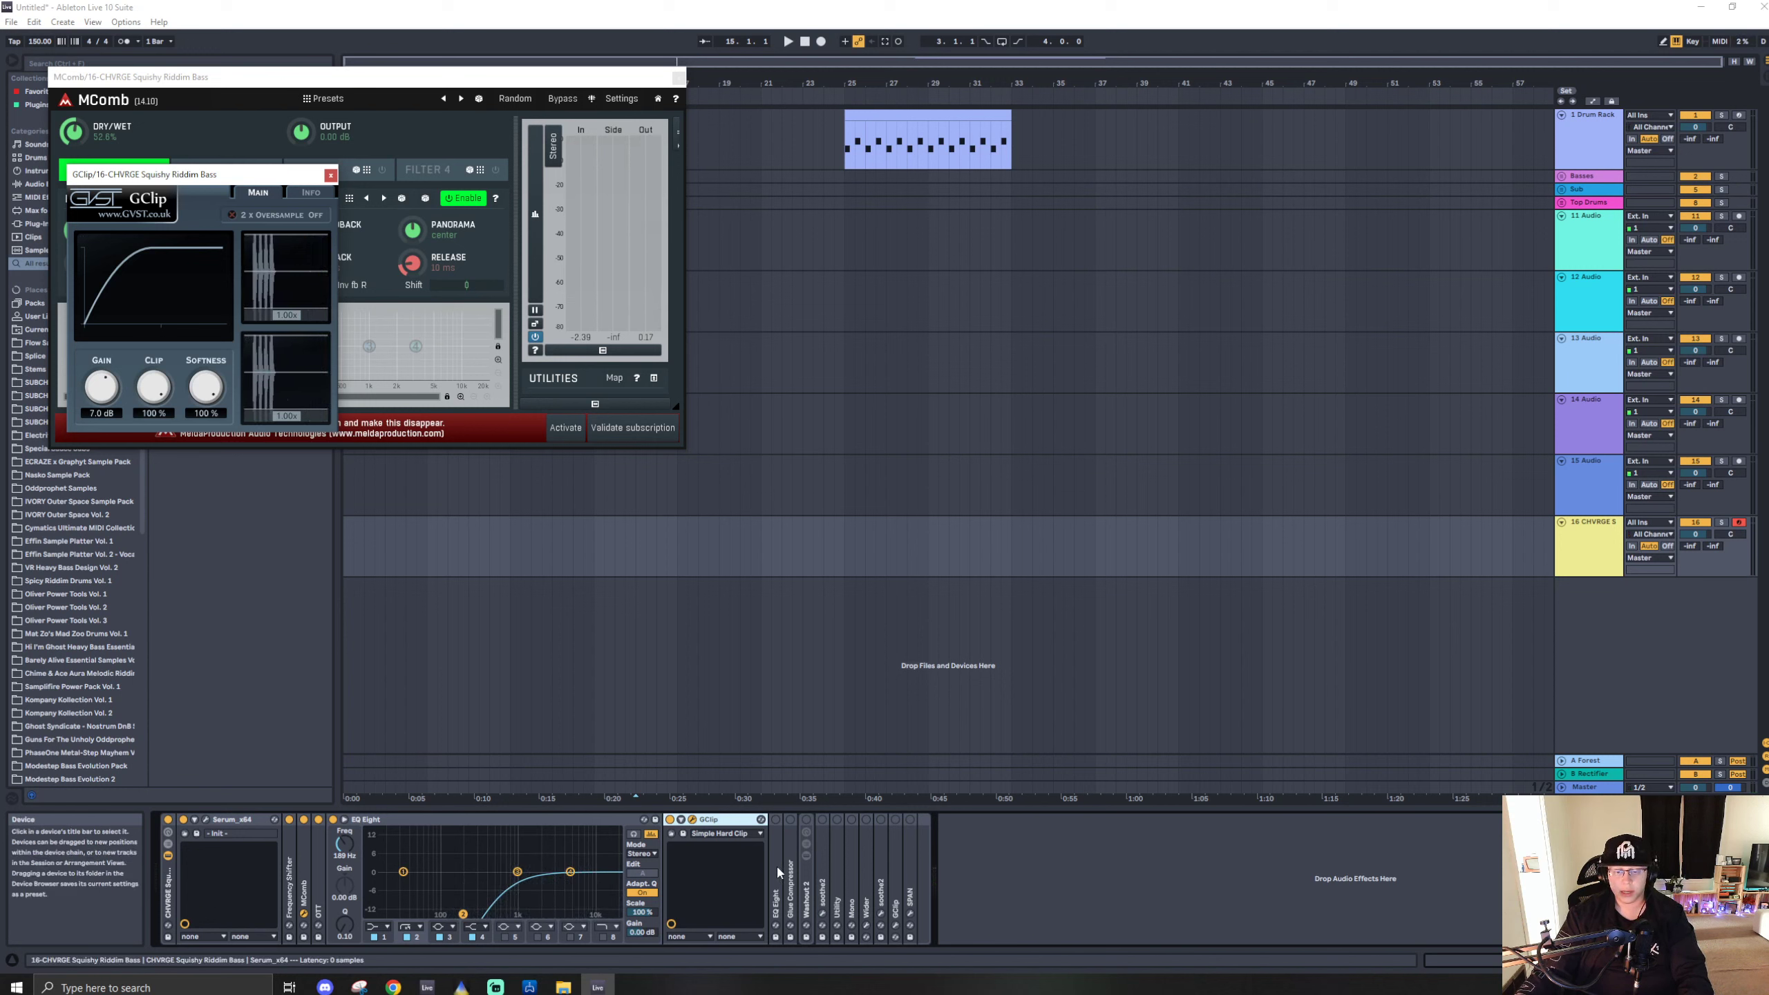
# Expand and activate the second EQ Eight, the one following GClip.
pyautogui.doubleClick(777, 831)
pyautogui.click(775, 819)
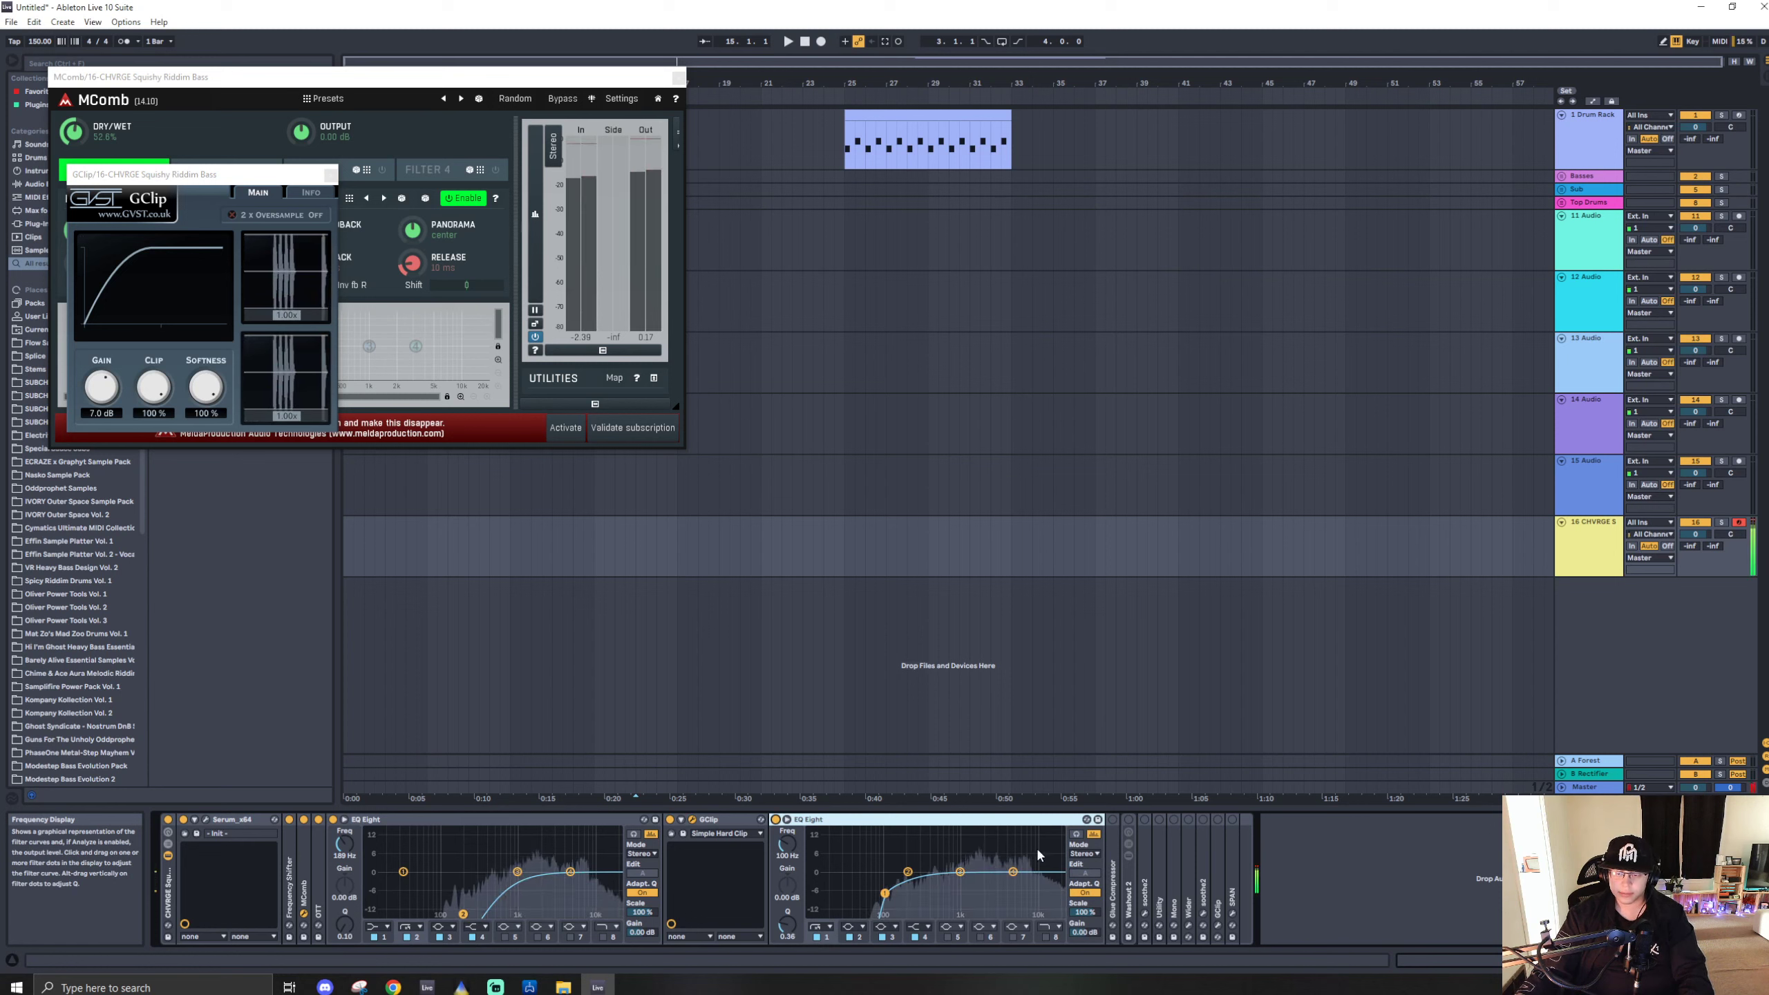
# Collapse the first EQ Eight and the GClip after it, and expand and activate the Glue Compressor.
pyautogui.doubleClick(507, 821)
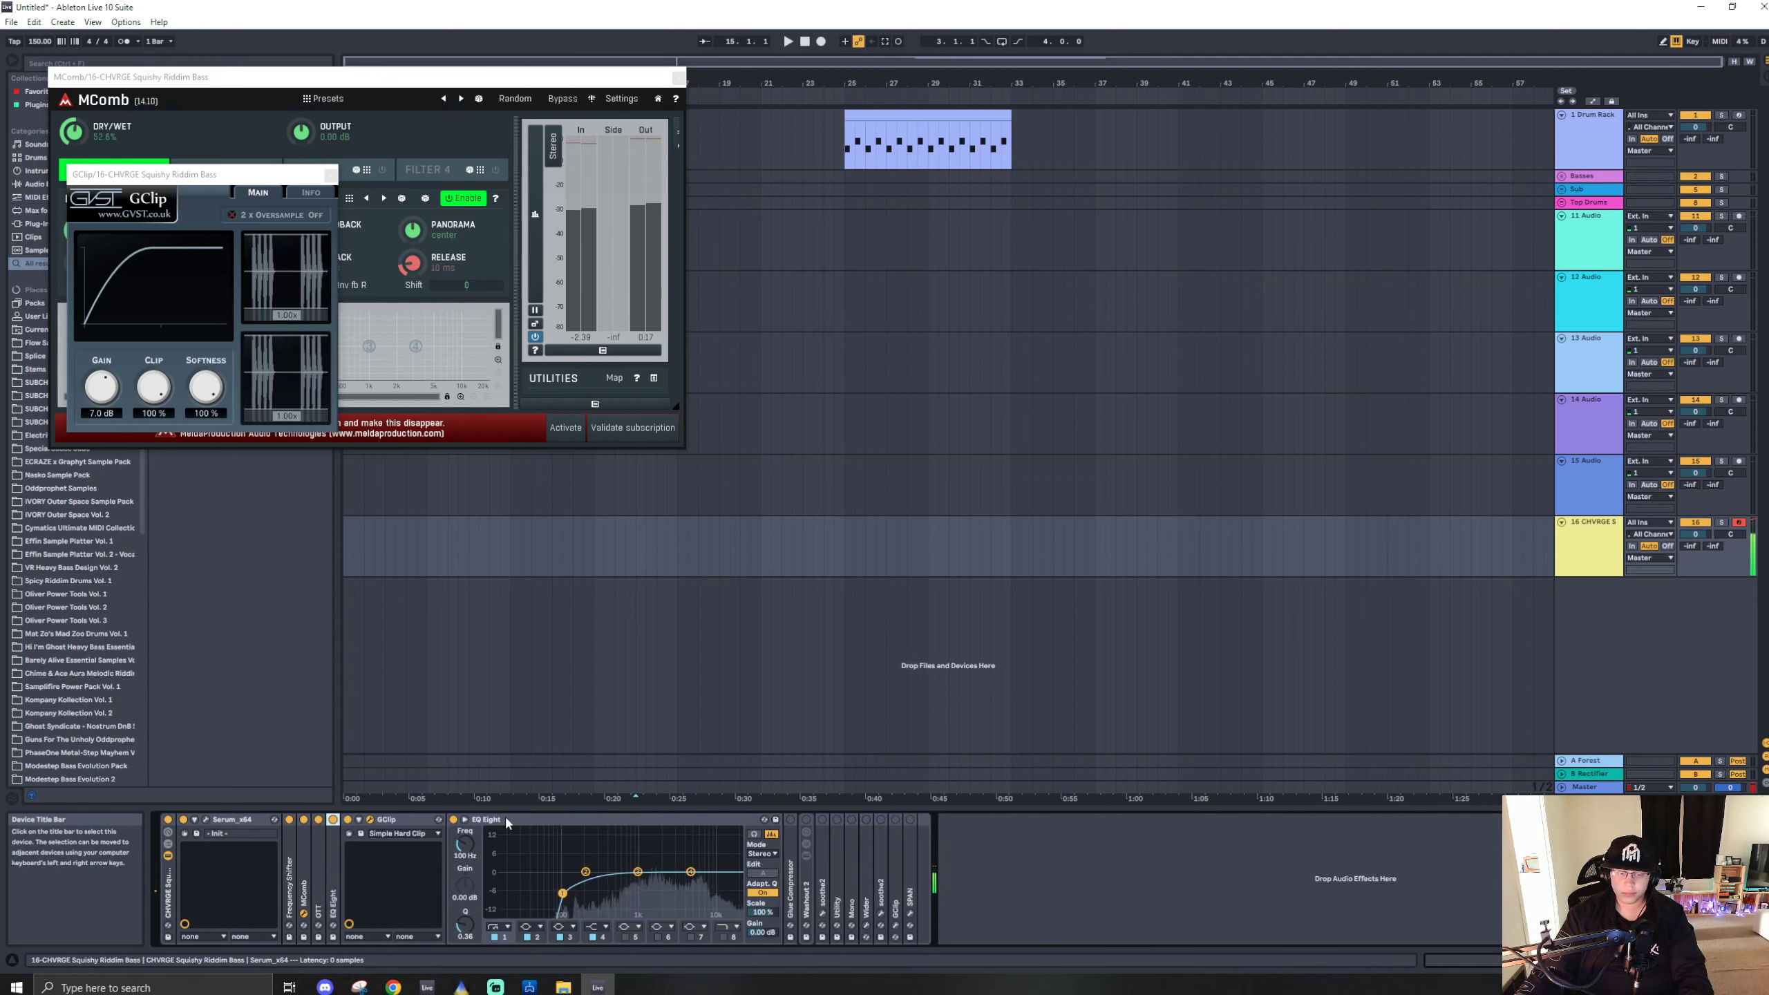
pyautogui.doubleClick(401, 820)
pyautogui.doubleClick(699, 848)
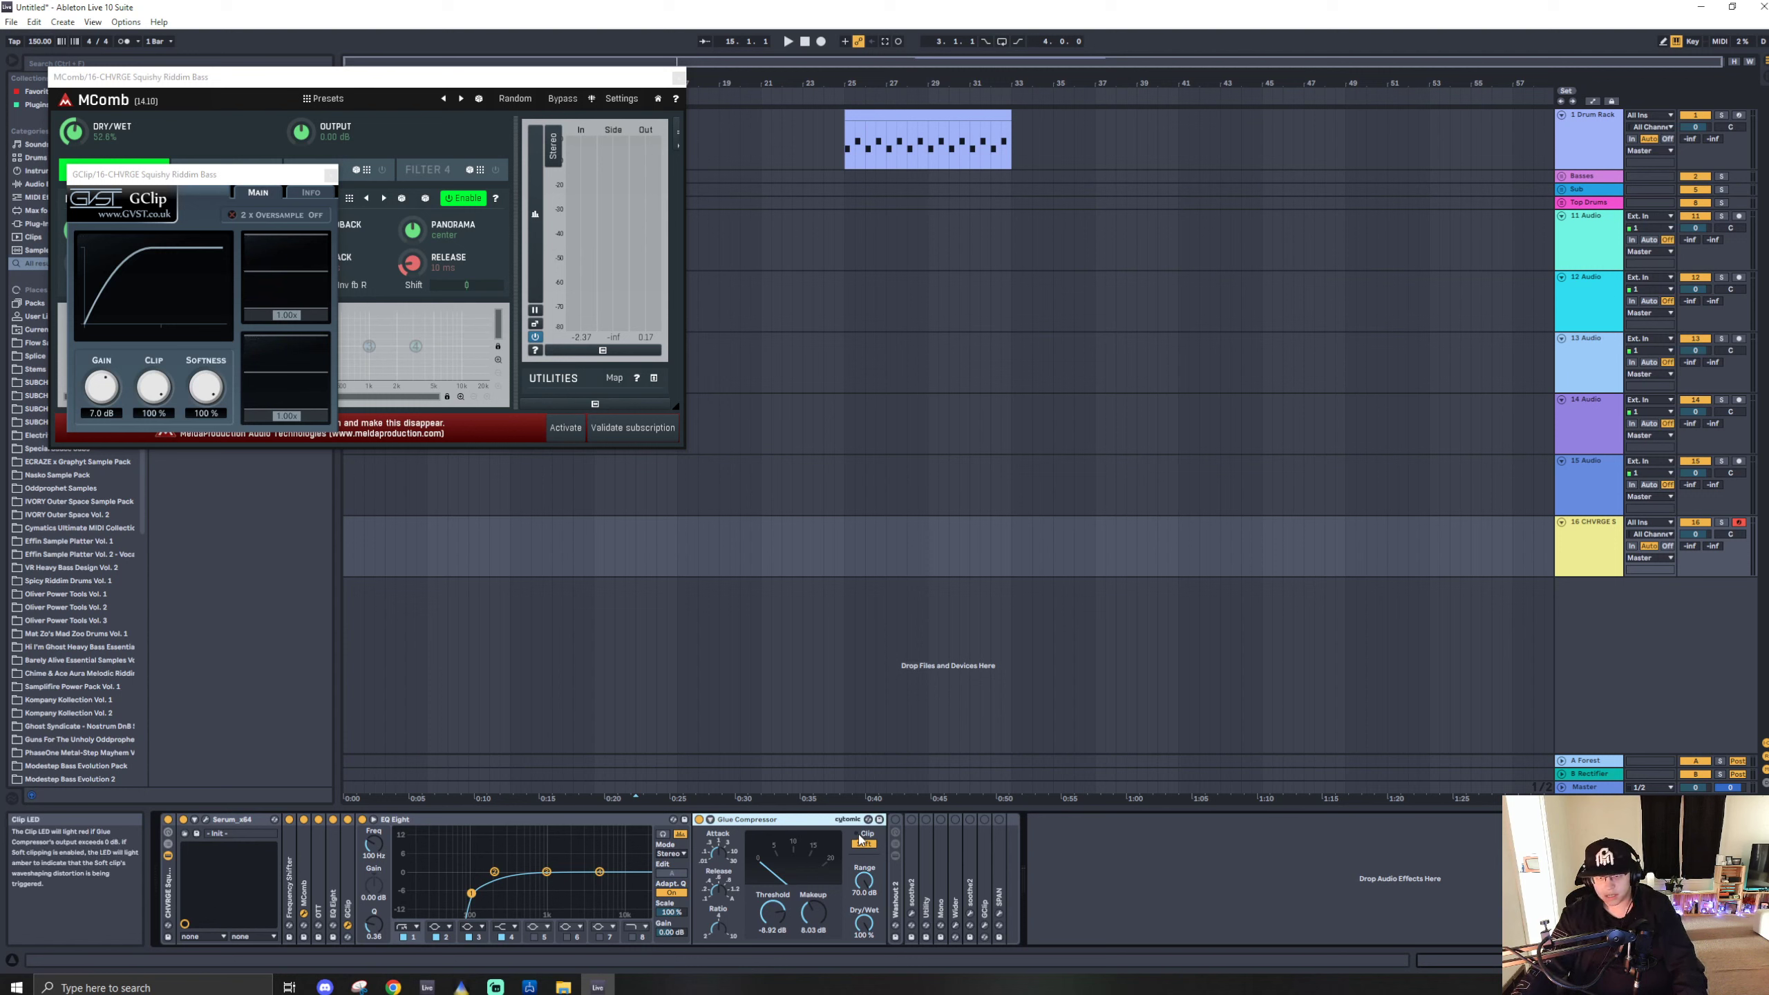
# Try other makeup gain amounts on the Glue Compressor while auditioning the bass, undoing each change.
pyautogui.moveTo(813, 912); pyautogui.dragTo(813, 836)
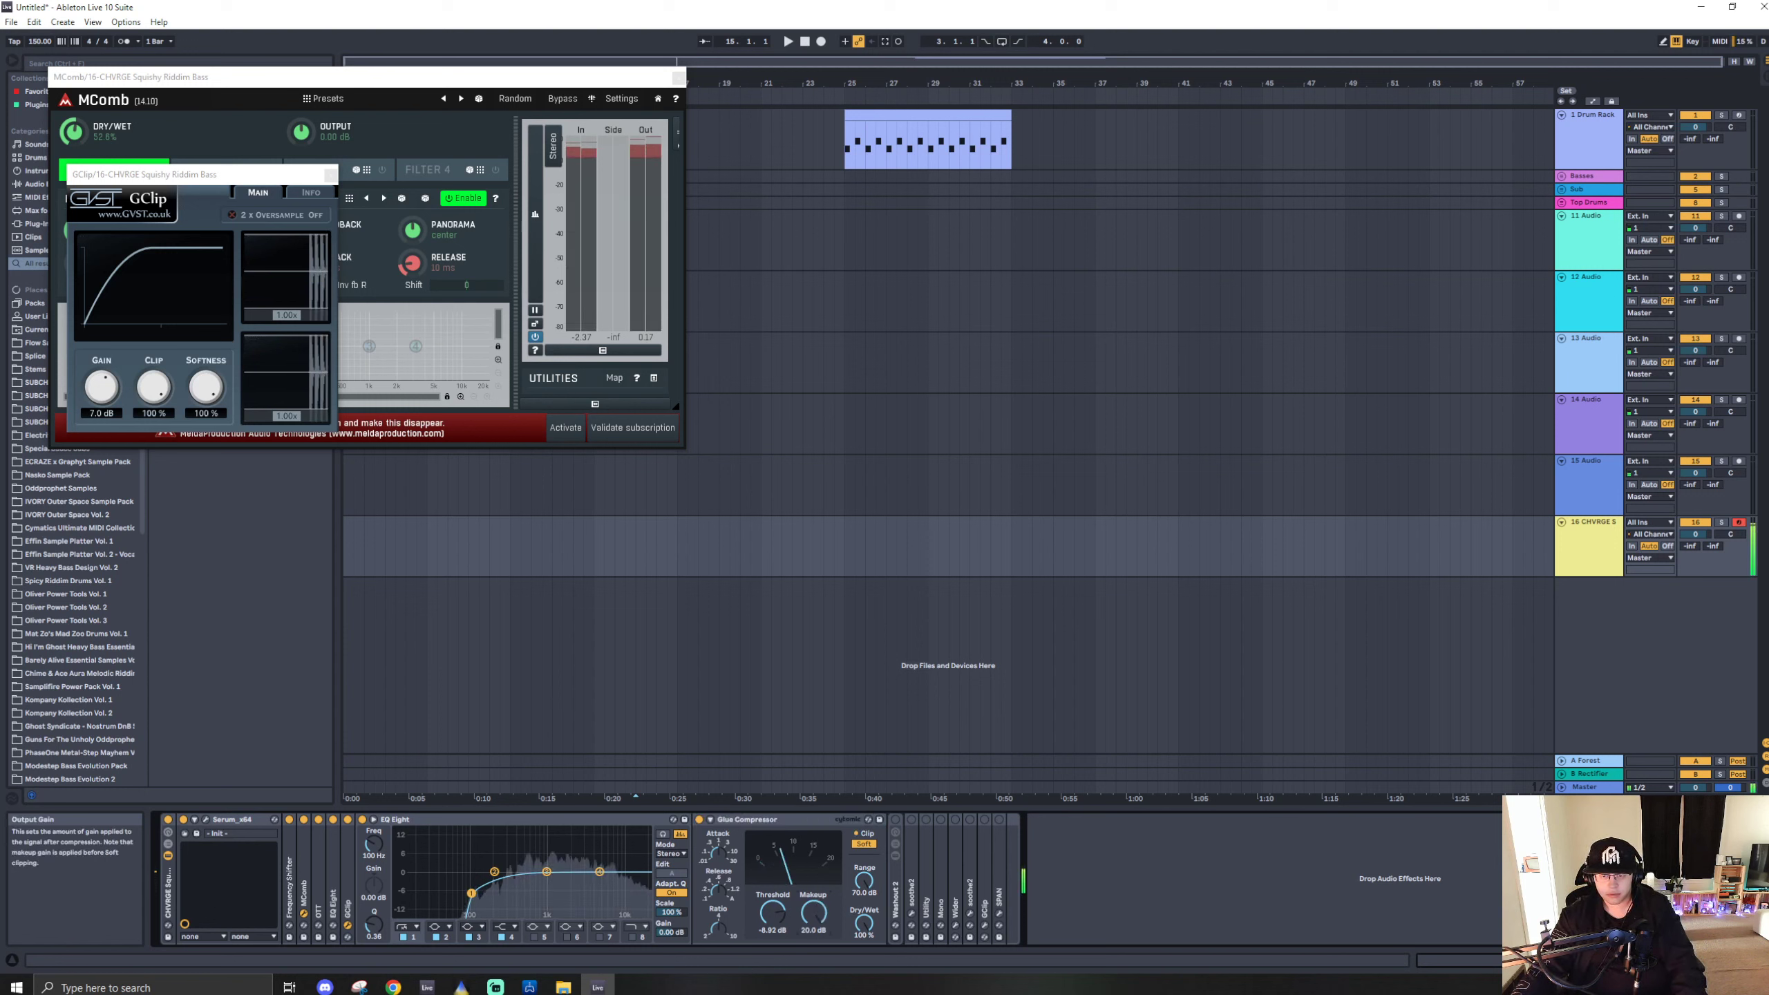
pyautogui.hotkey('ctrl', 'z')
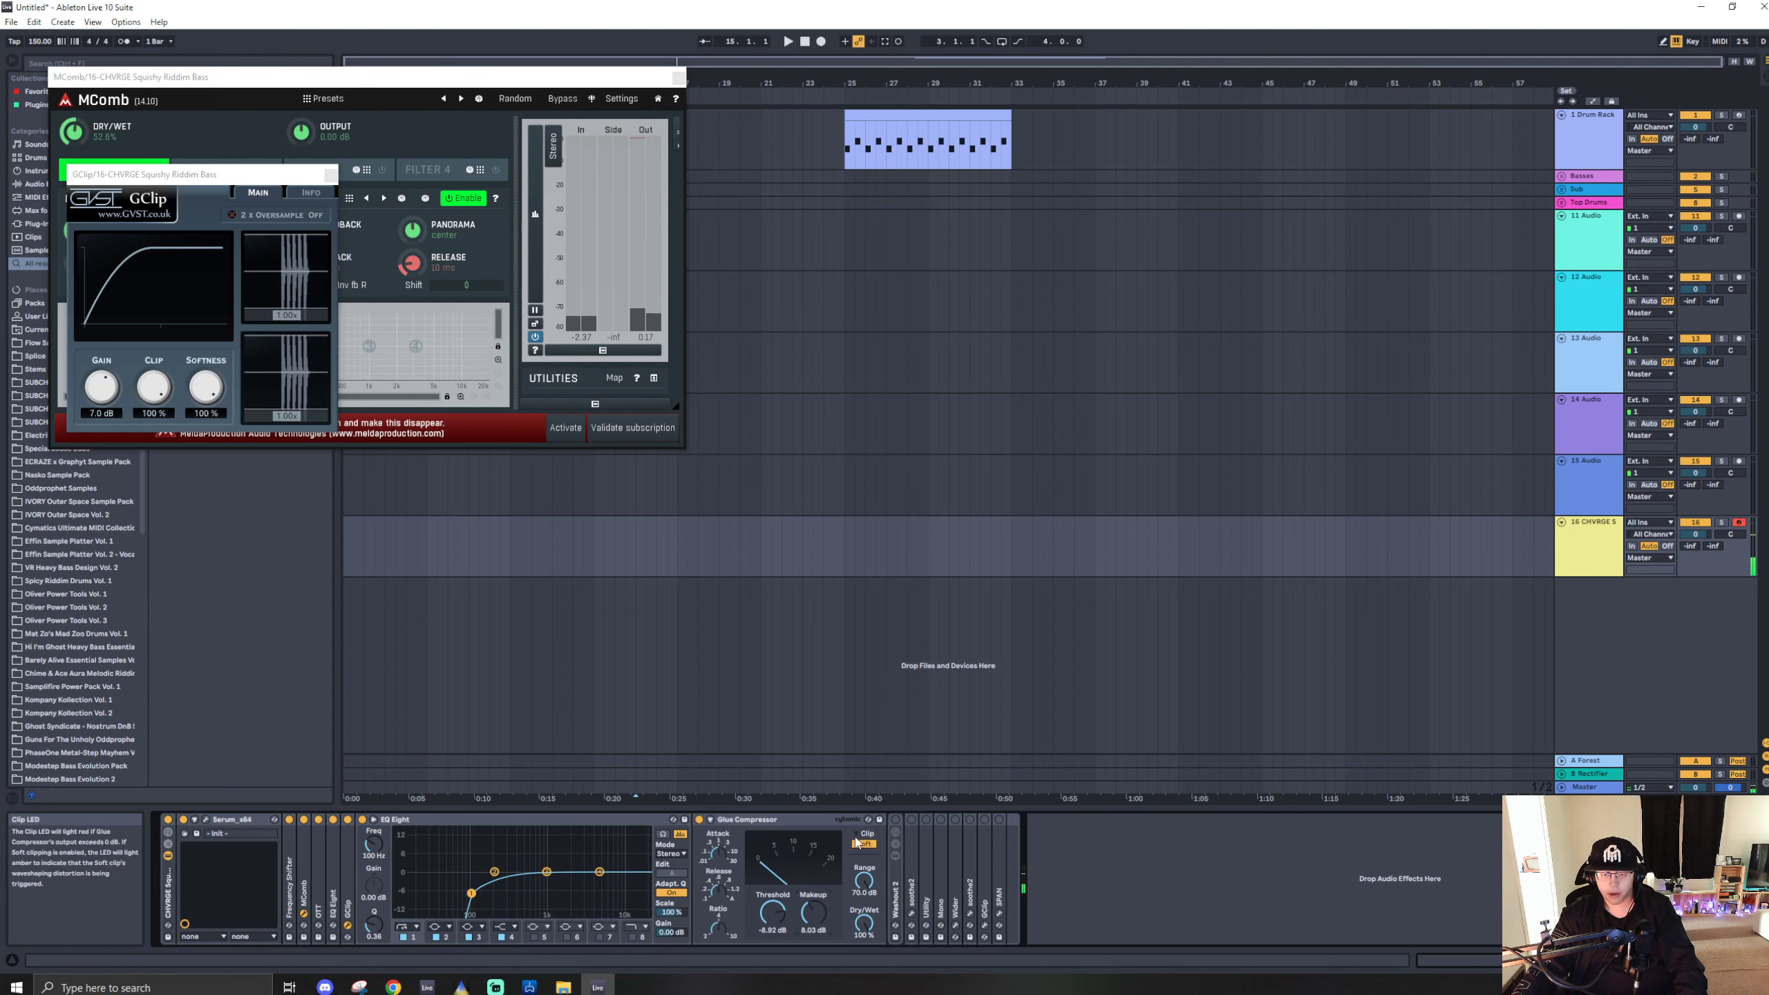
pyautogui.moveTo(813, 912); pyautogui.dragTo(813, 914)
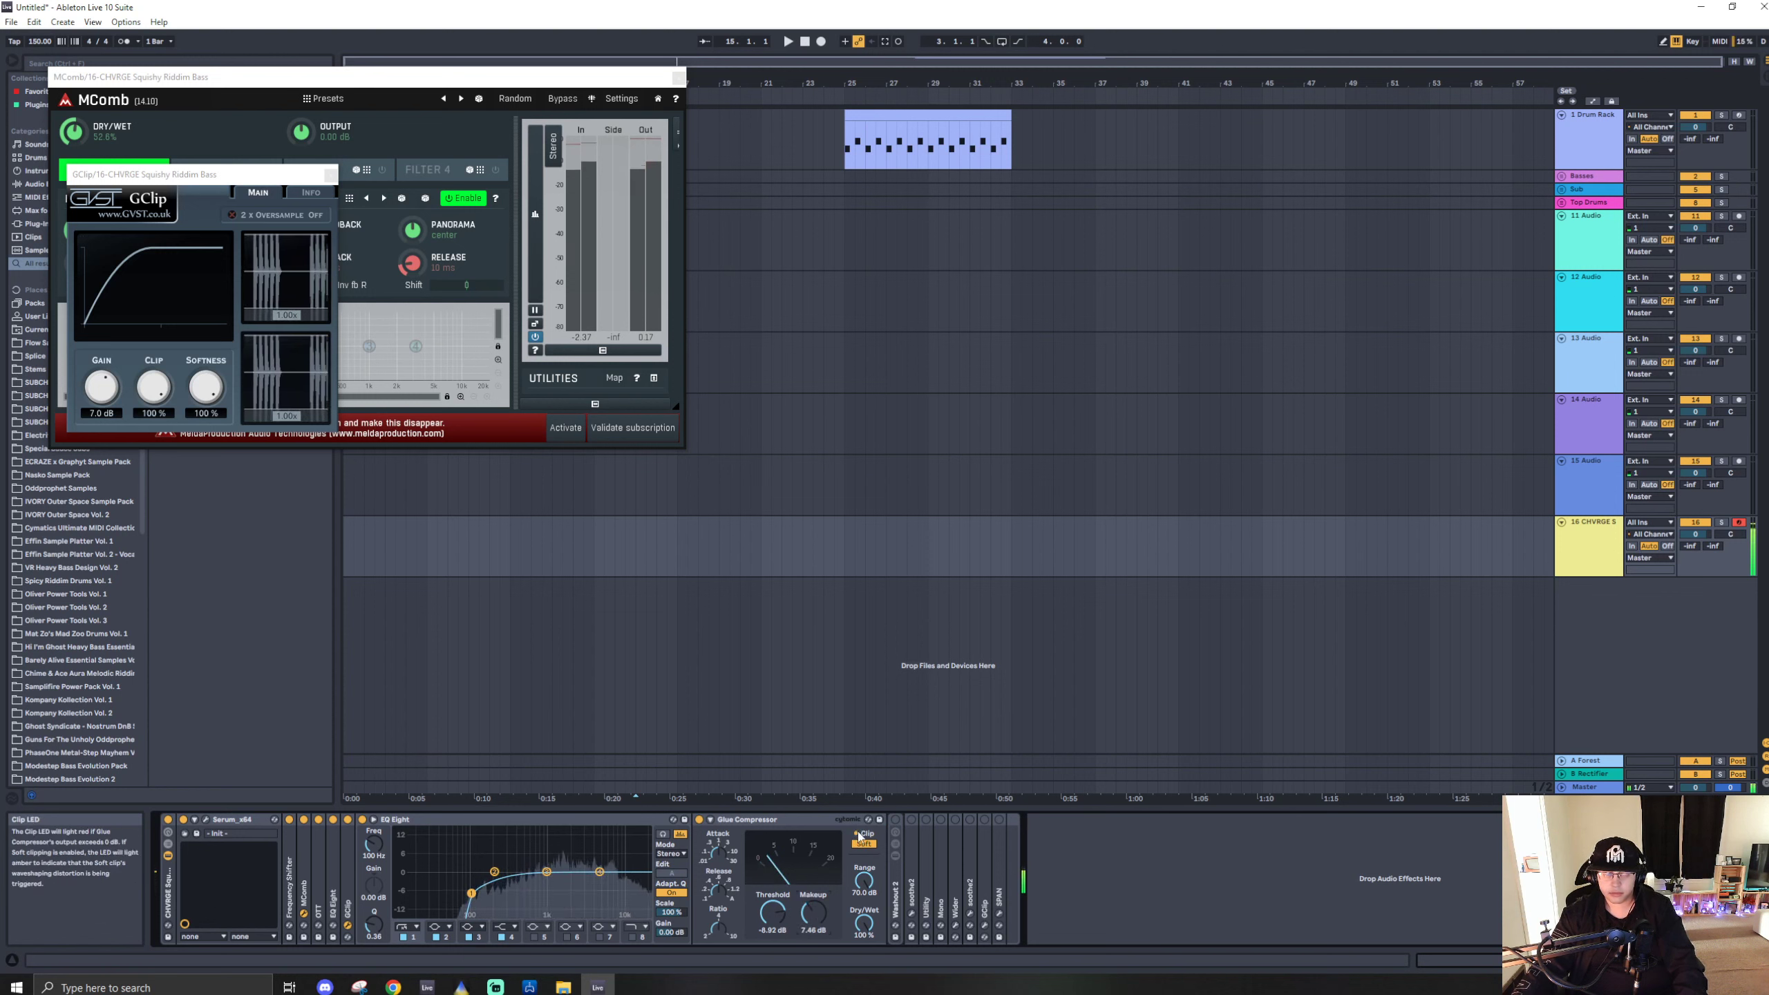
pyautogui.hotkey('ctrl', 'z')
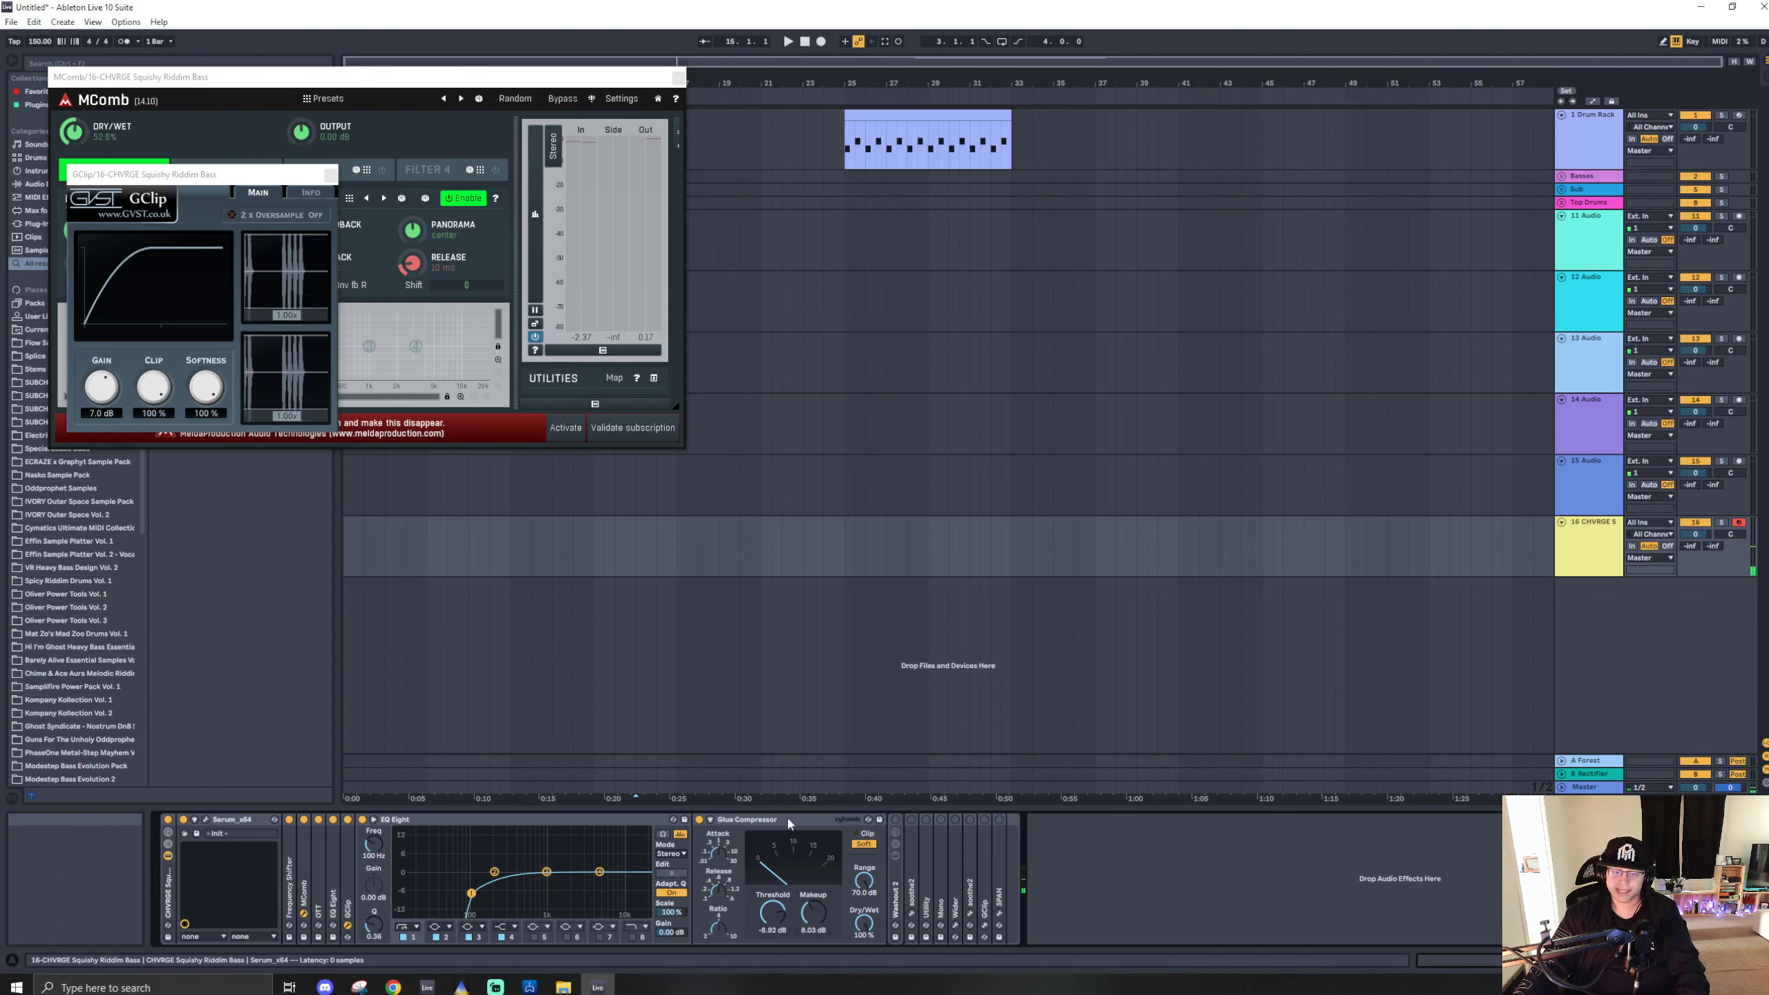
# Collapse the remaining open EQ Eight, and expand and activate the Washout 2 rack.
pyautogui.click(790, 824)
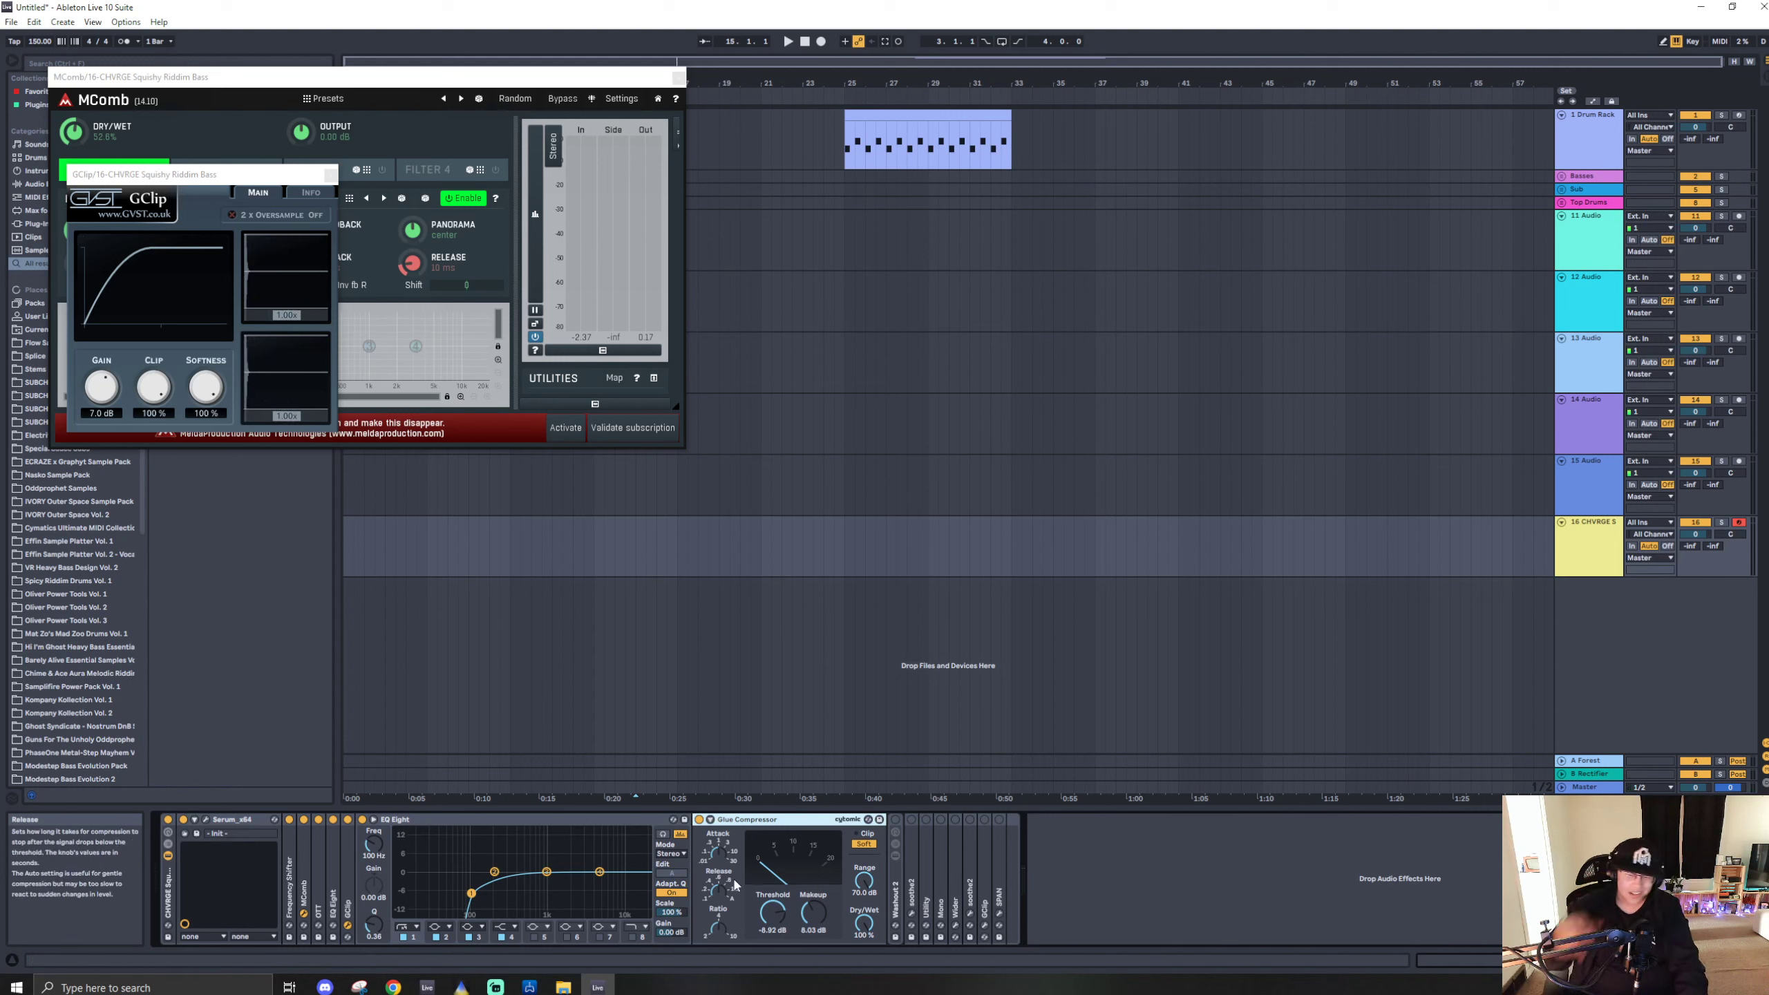
pyautogui.doubleClick(485, 818)
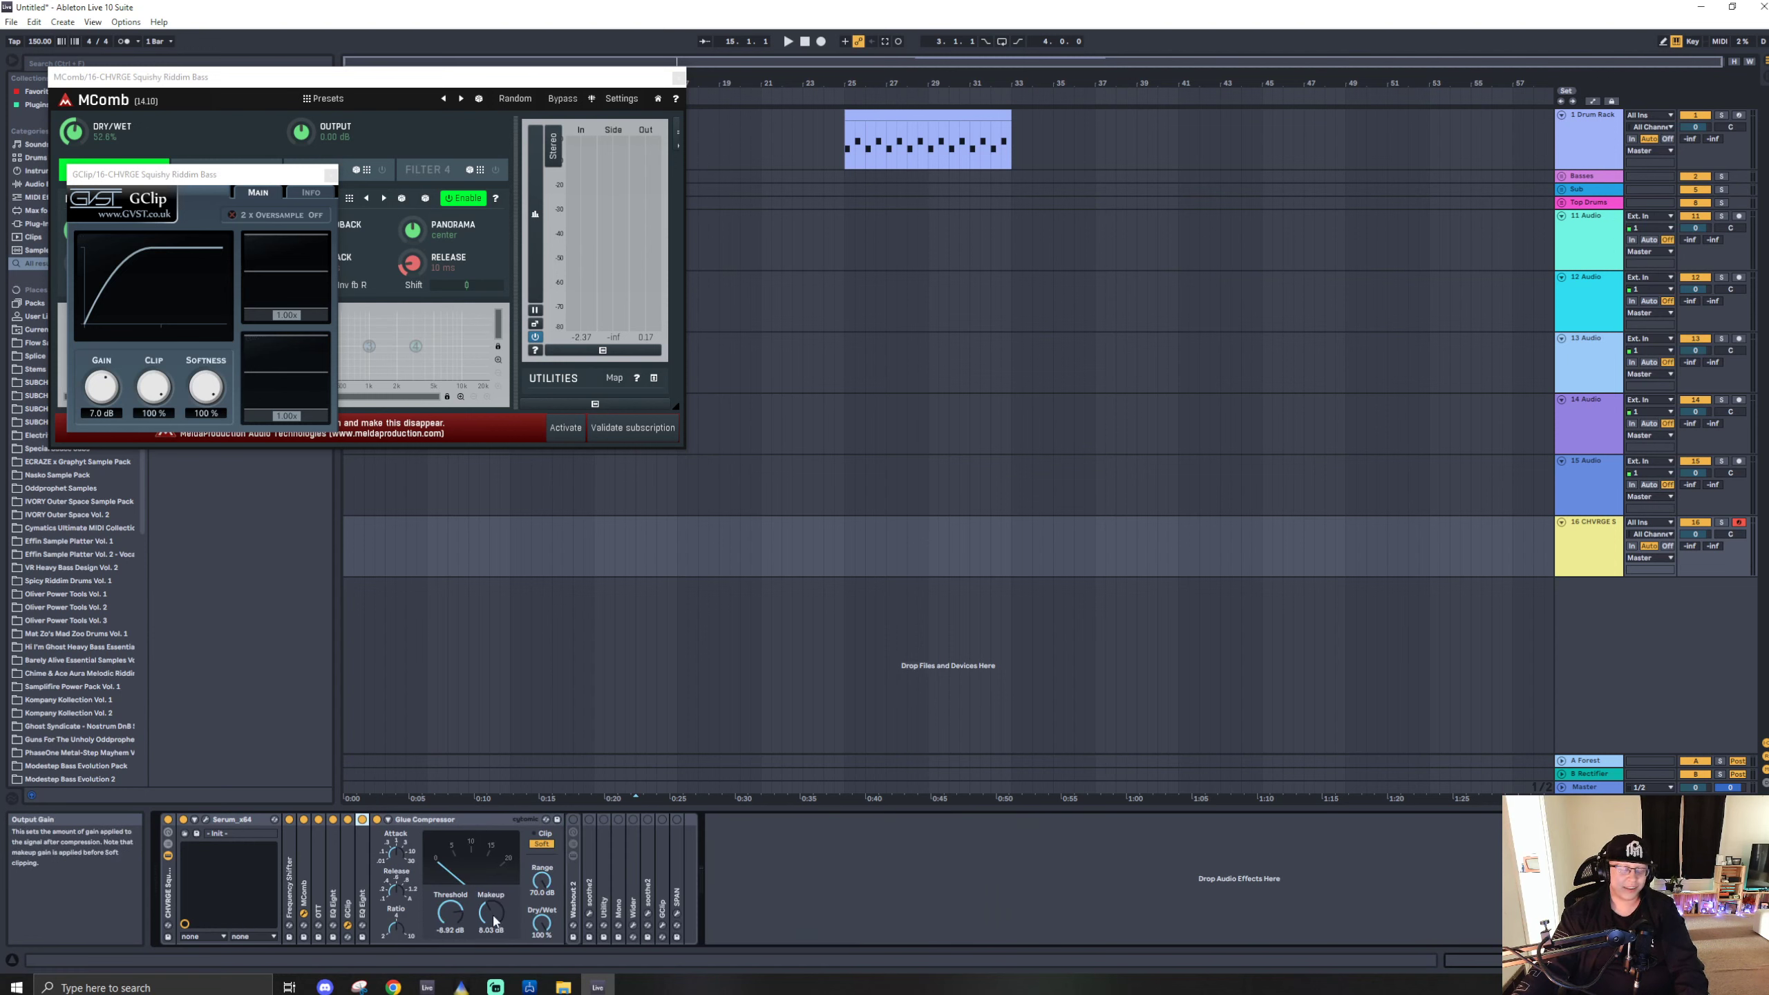
pyautogui.doubleClick(572, 892)
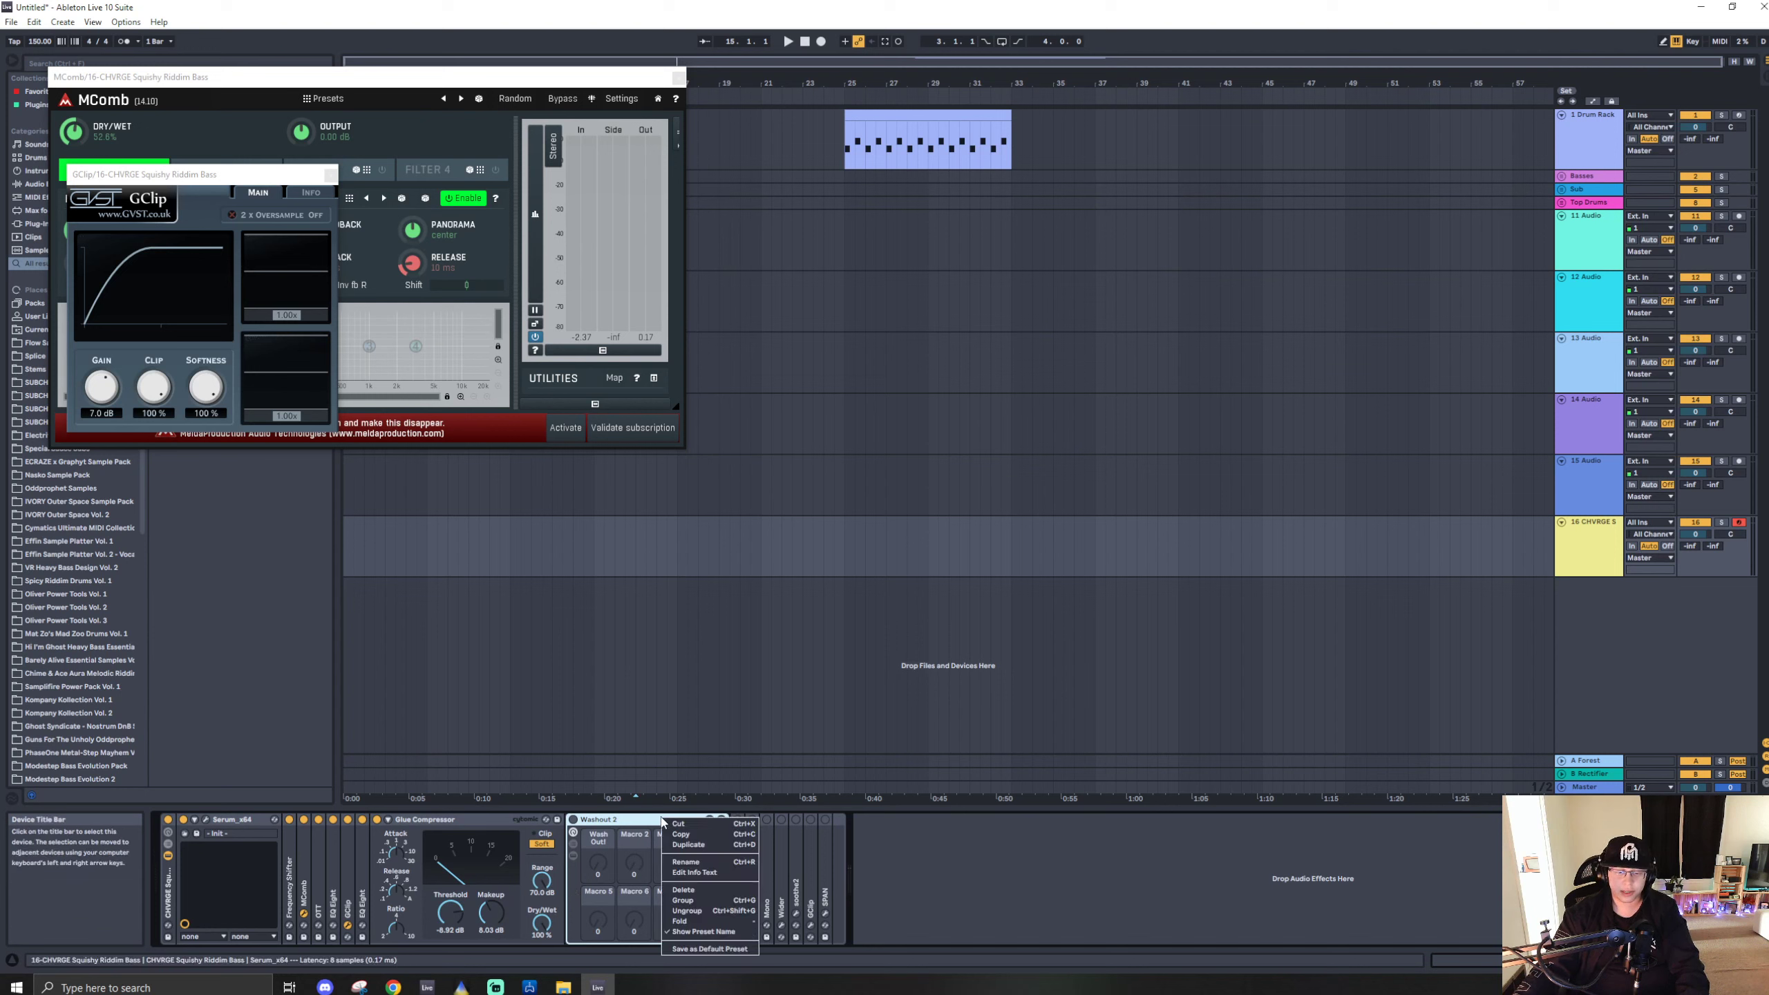
pyautogui.click(573, 821)
# Sweep the Washout 2 rack's Wash Out macro to audition it and return it to 0.
pyautogui.moveTo(599, 867)
pyautogui.mouseDown()
pyautogui.moveTo(599, 769)
pyautogui.moveTo(599, 868)
pyautogui.mouseUp()
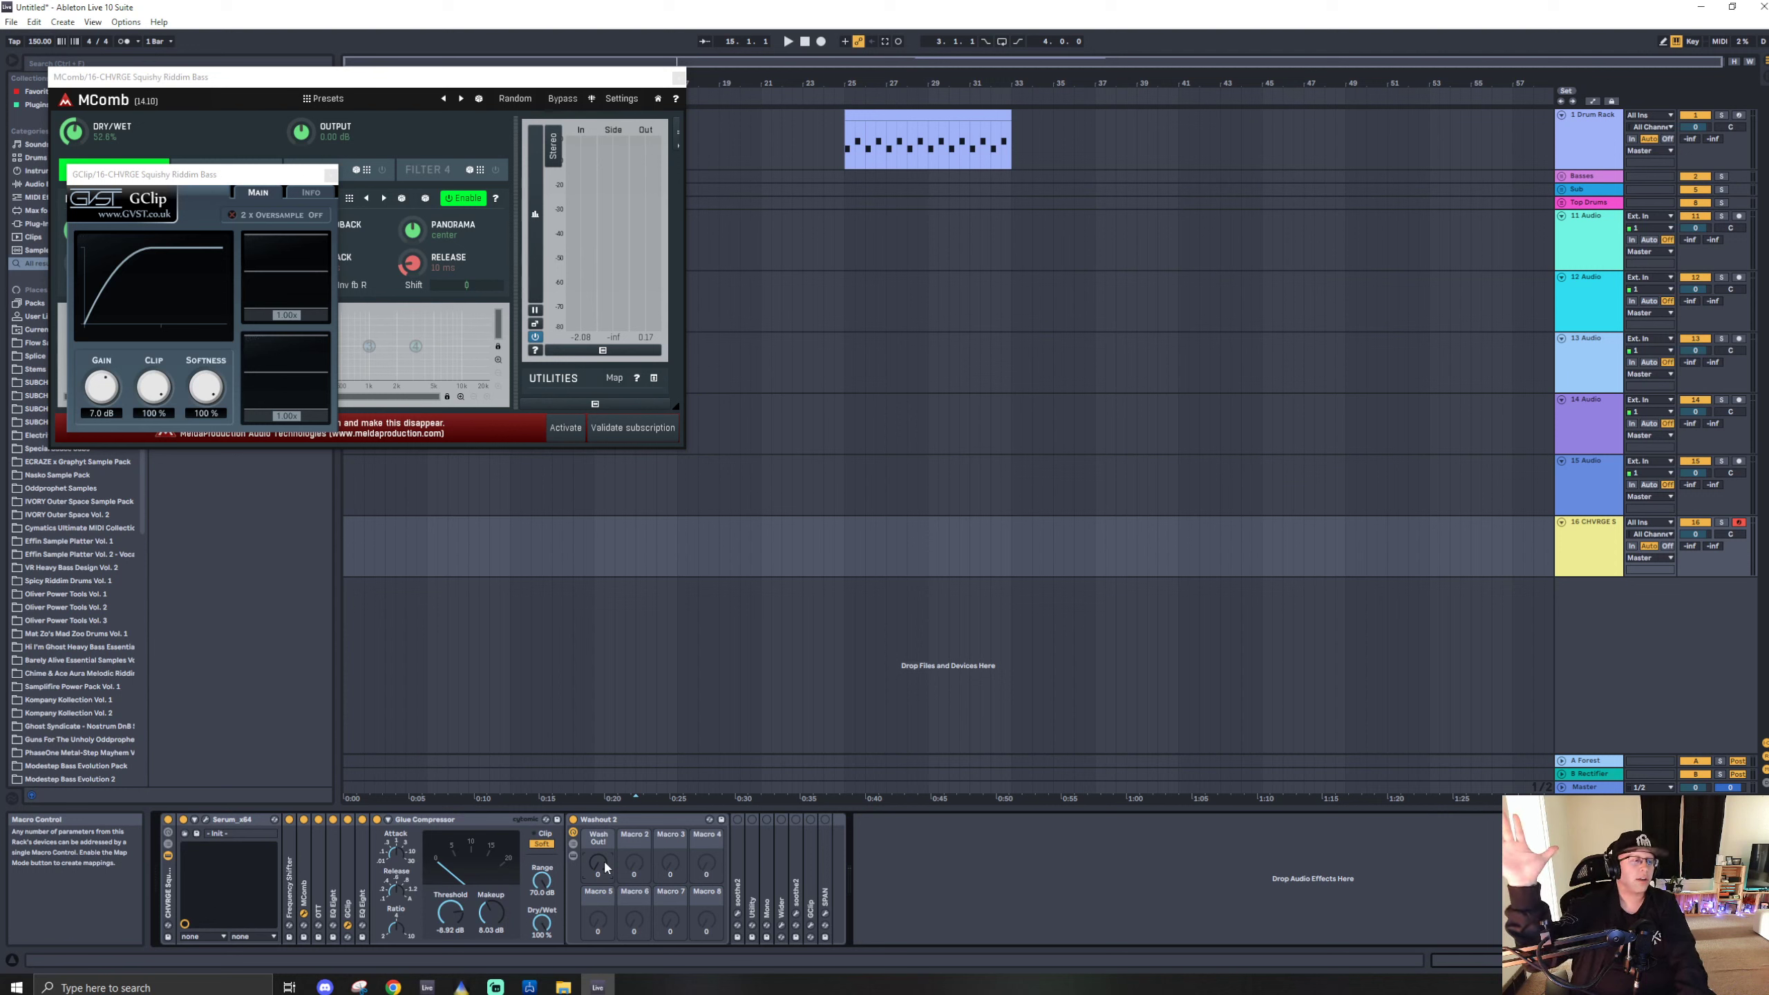
pyautogui.moveTo(598, 863)
pyautogui.mouseDown()
pyautogui.moveTo(598, 795)
pyautogui.moveTo(597, 863)
pyautogui.mouseUp()
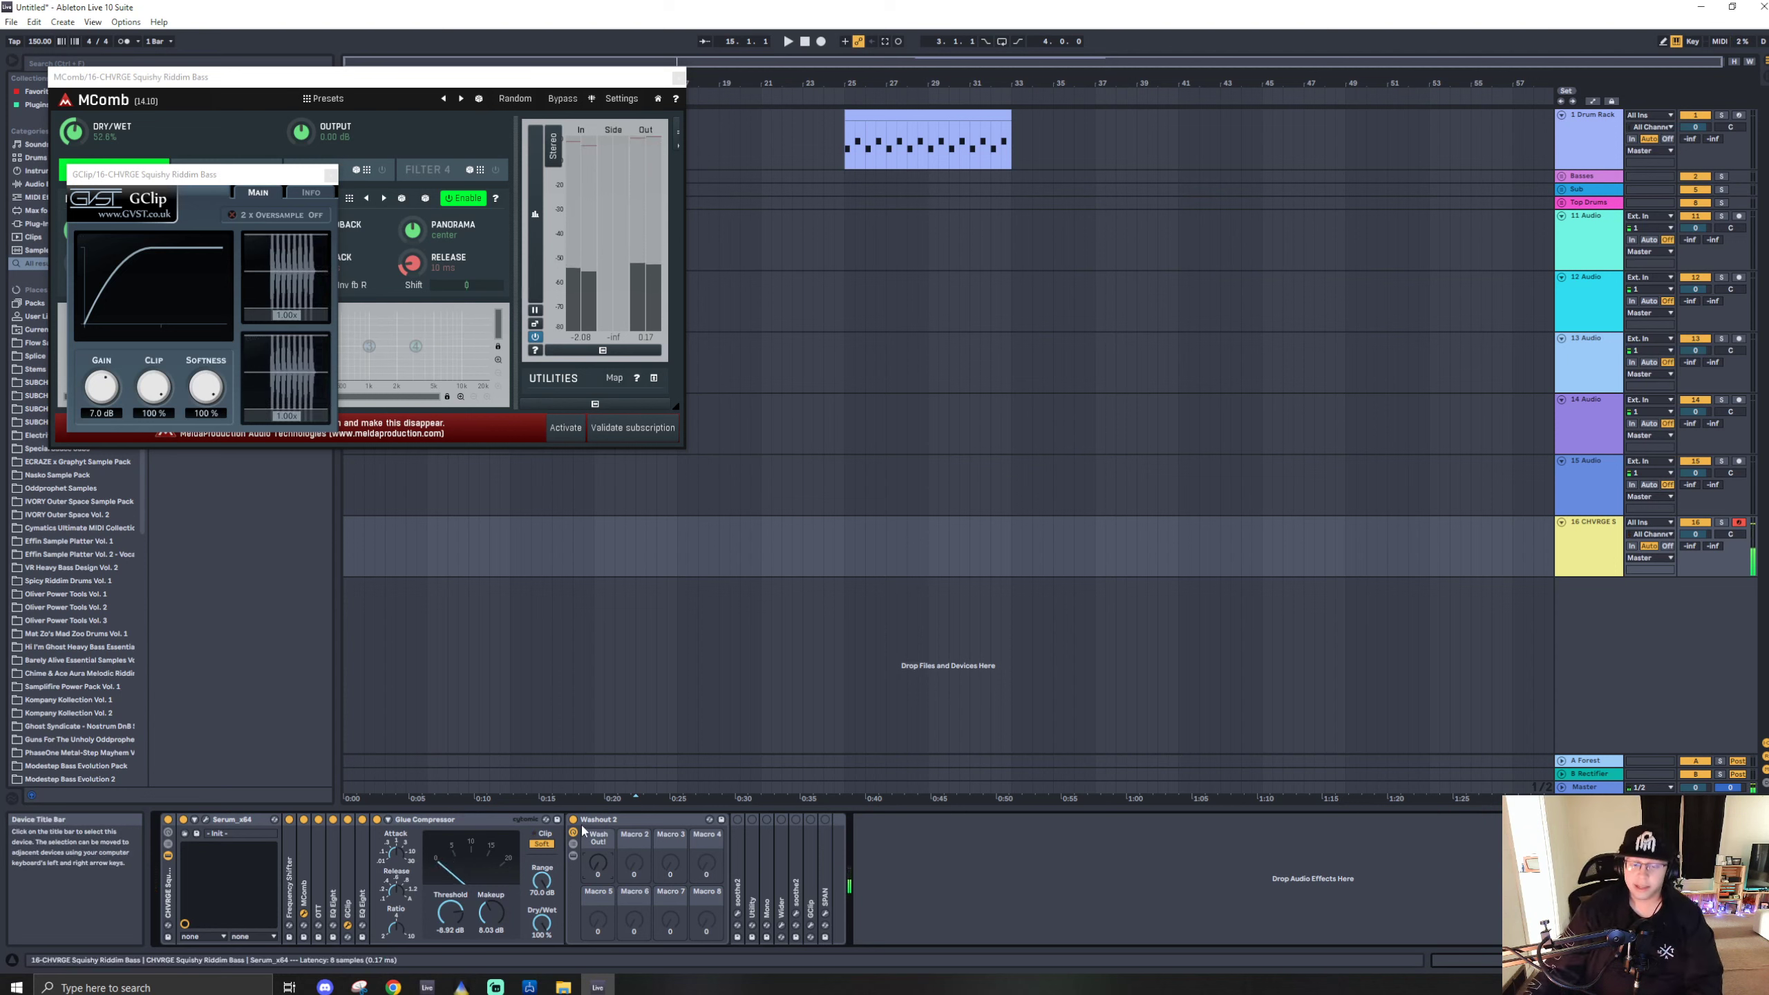
pyautogui.click(622, 820)
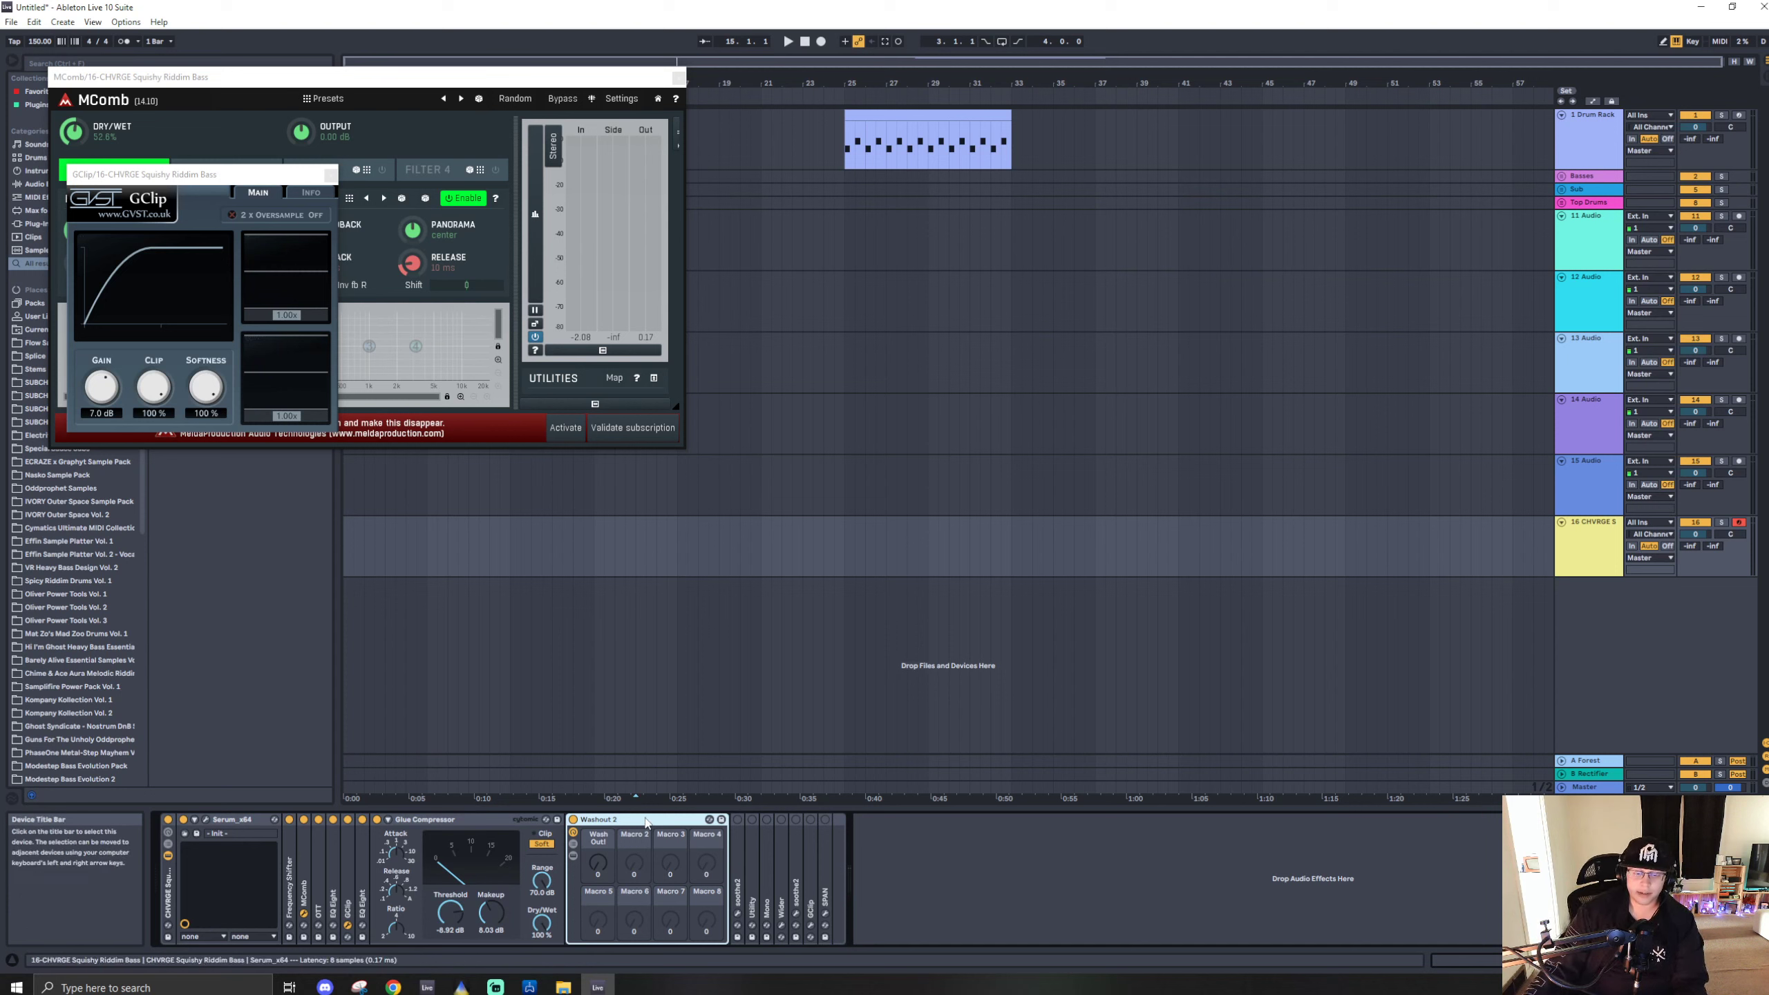
# Collapse the Washout 2 rack, expand and activate the first soothe2 and open its plug-in window.
pyautogui.doubleClick(601, 819)
pyautogui.doubleClick(587, 857)
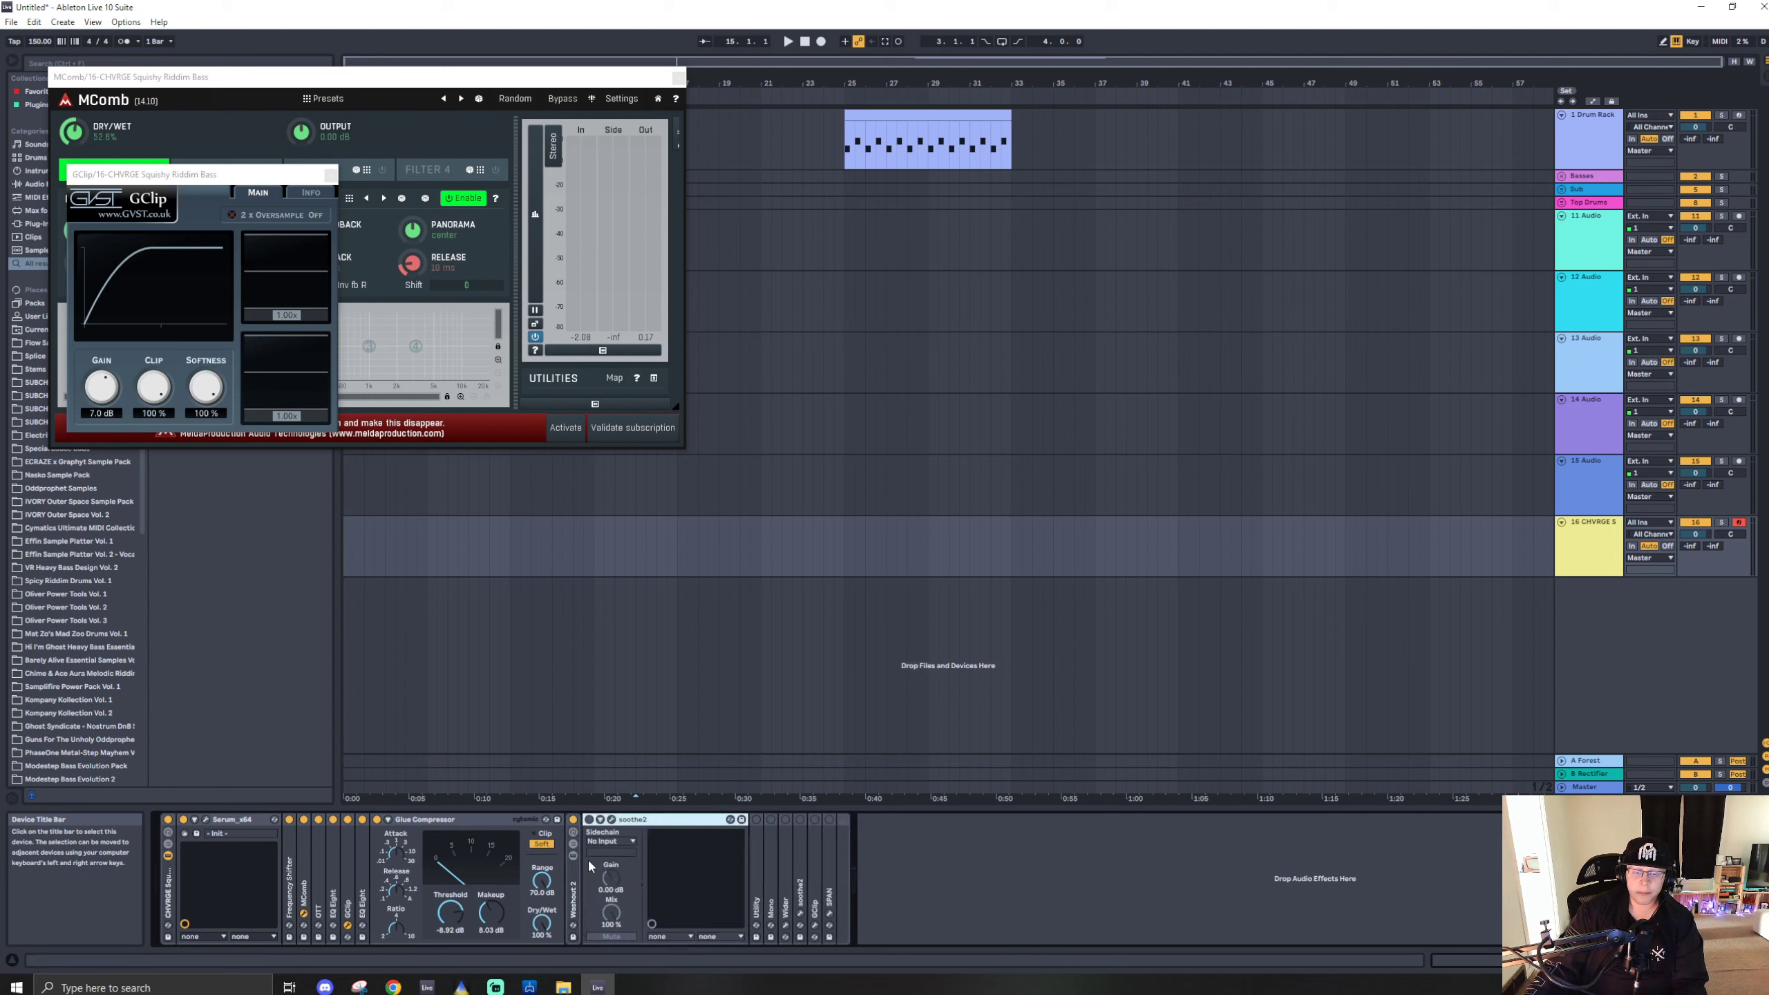
pyautogui.click(612, 819)
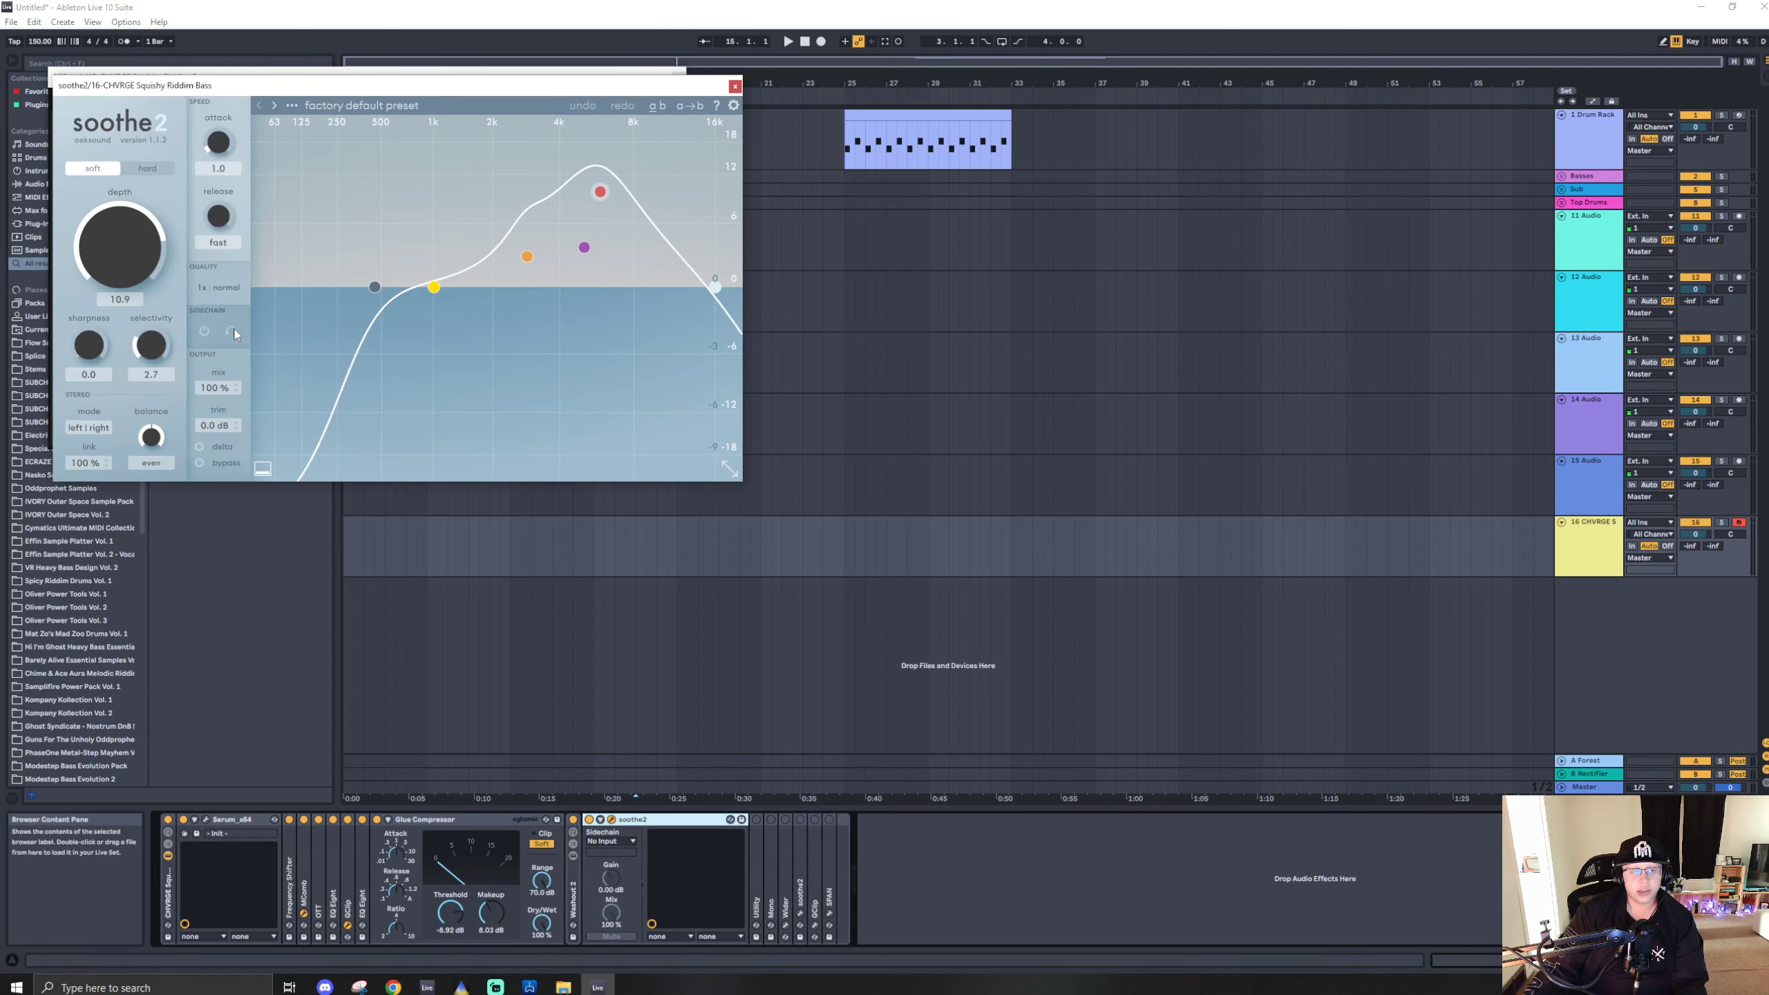
pyautogui.click(588, 821)
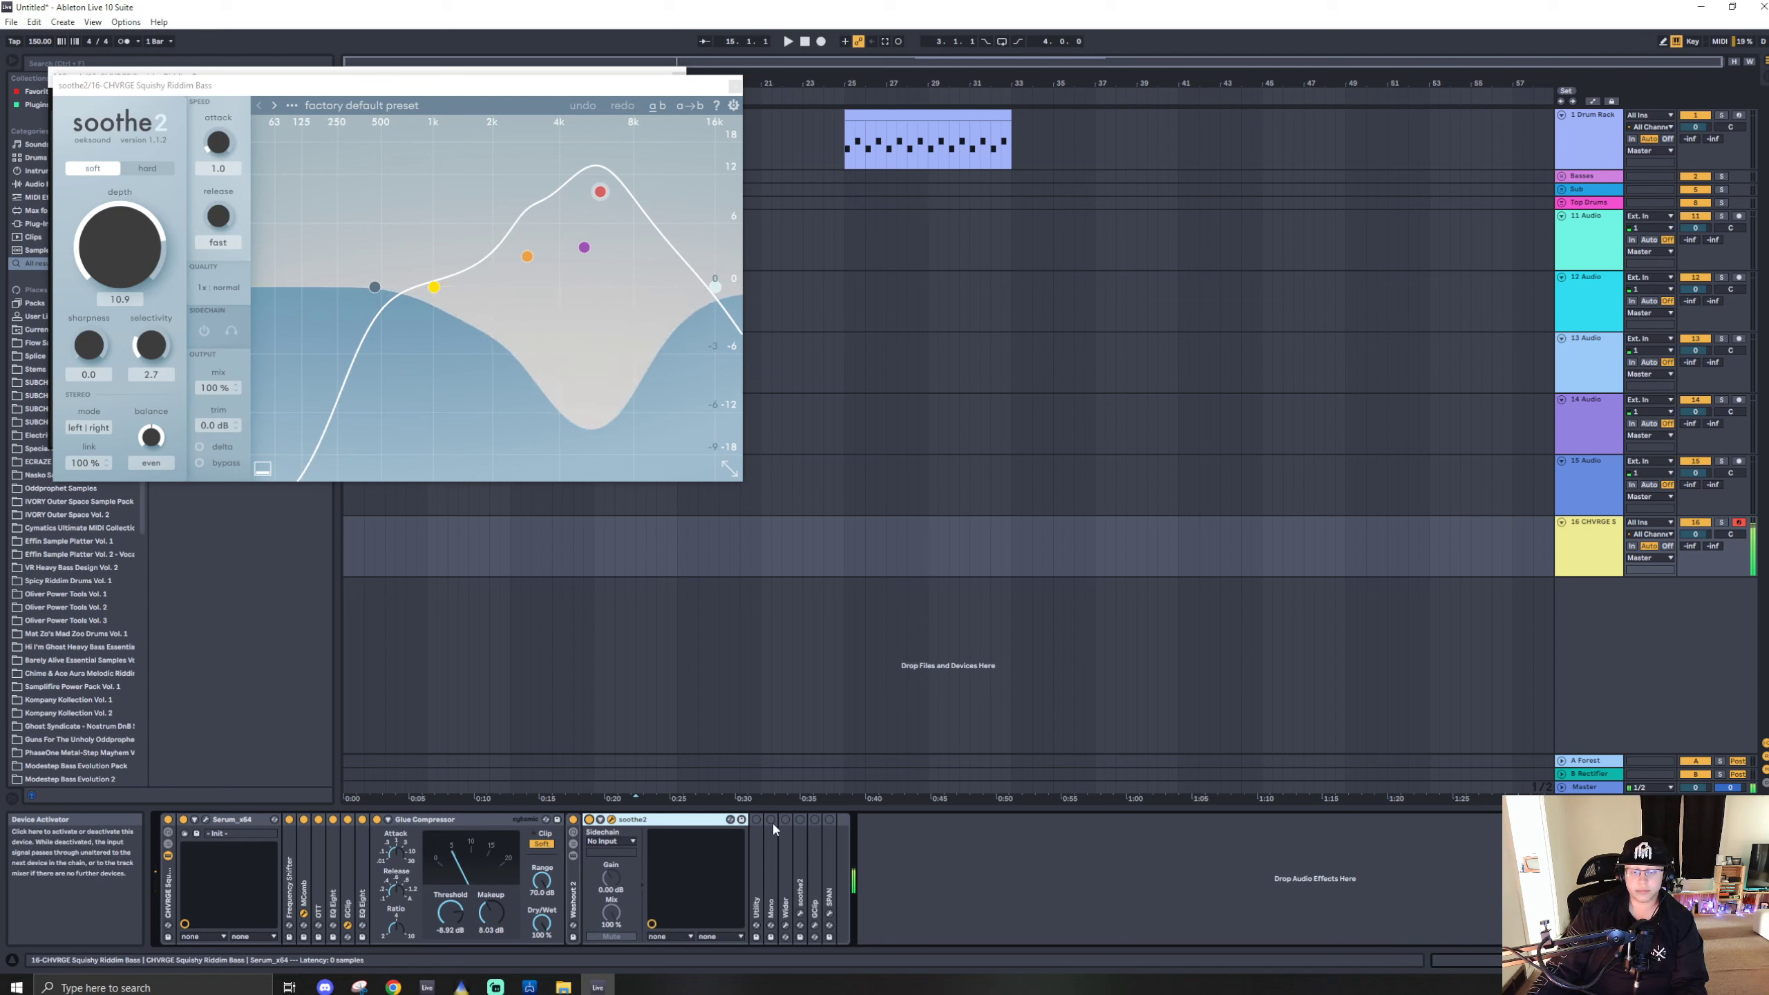
# Expand Utility and Mono, activate Utility, and collapse the first soothe2.
pyautogui.doubleClick(760, 847)
pyautogui.doubleClick(860, 857)
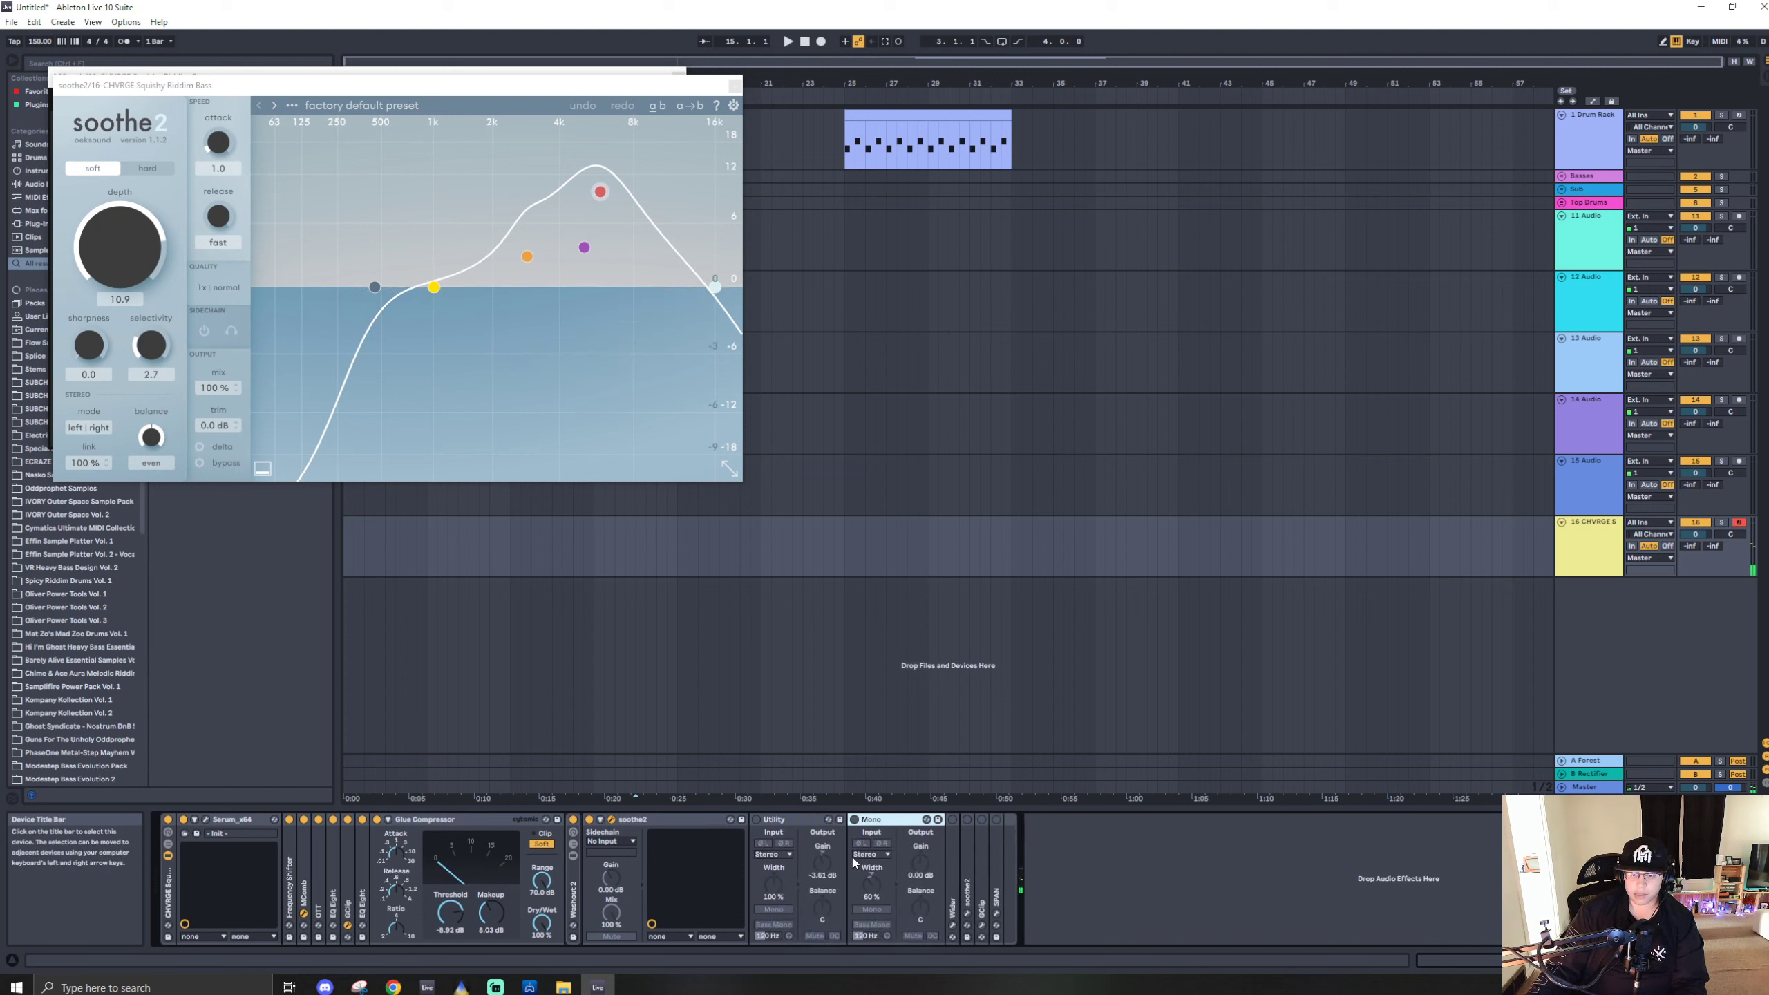
pyautogui.click(756, 820)
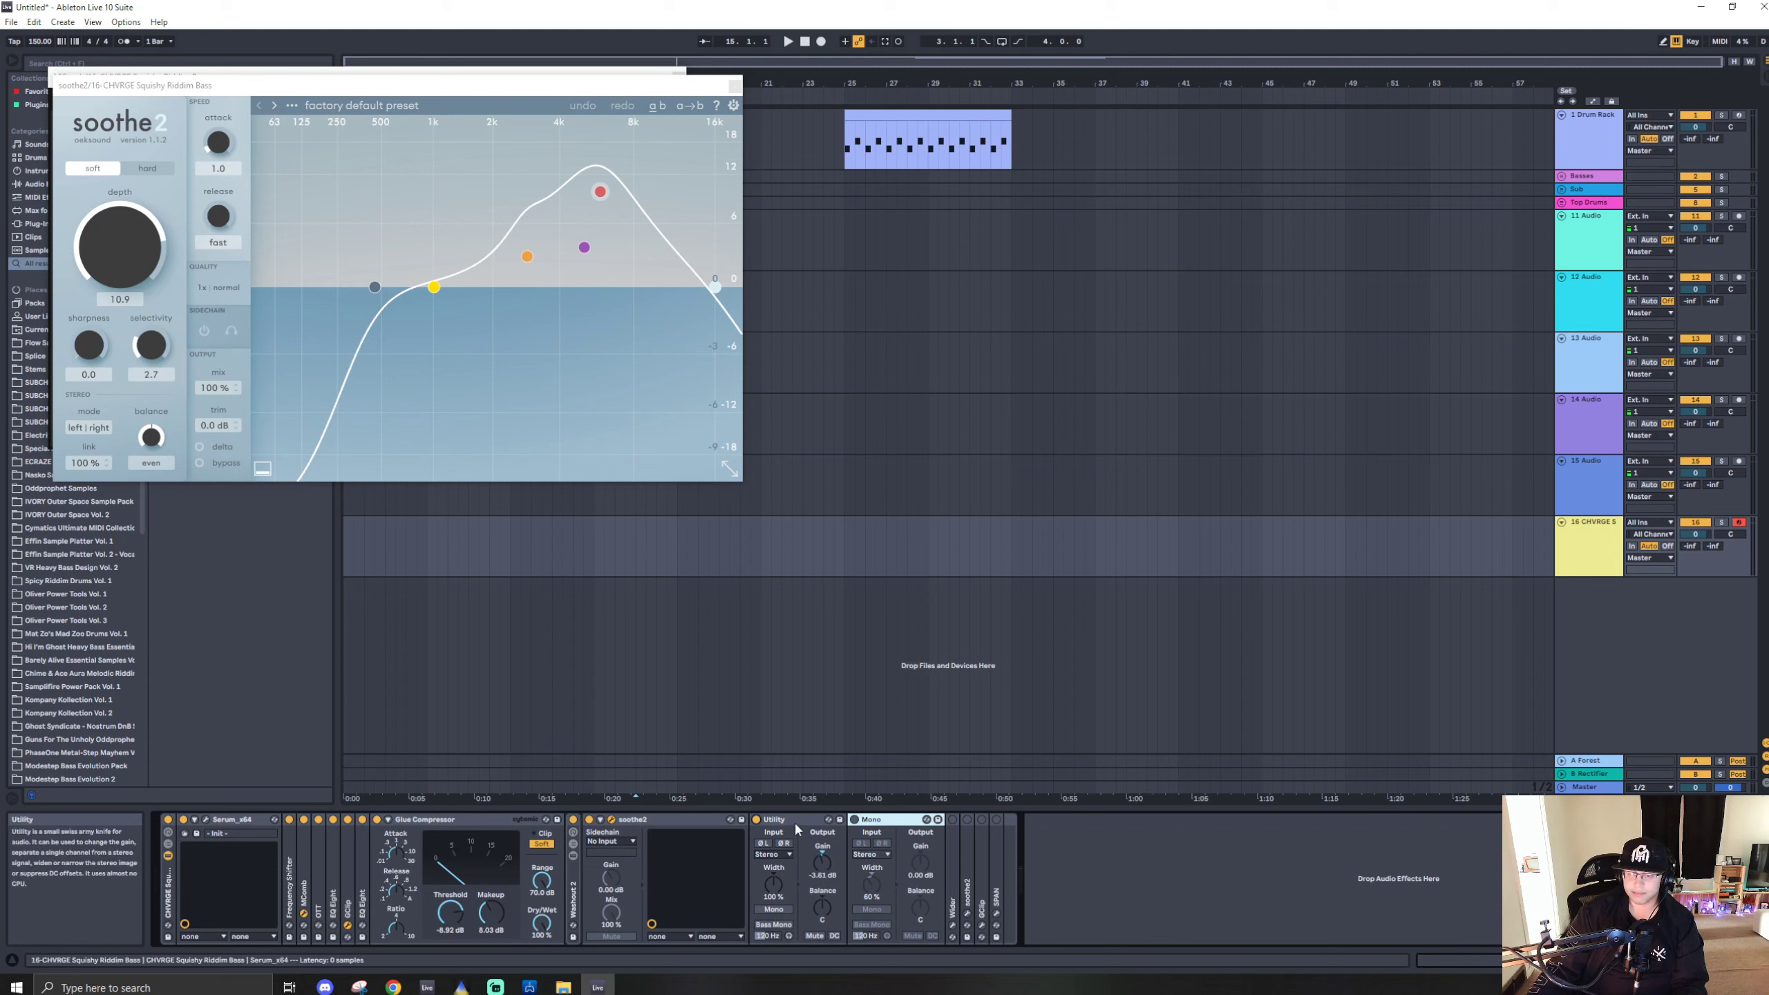
pyautogui.doubleClick(667, 823)
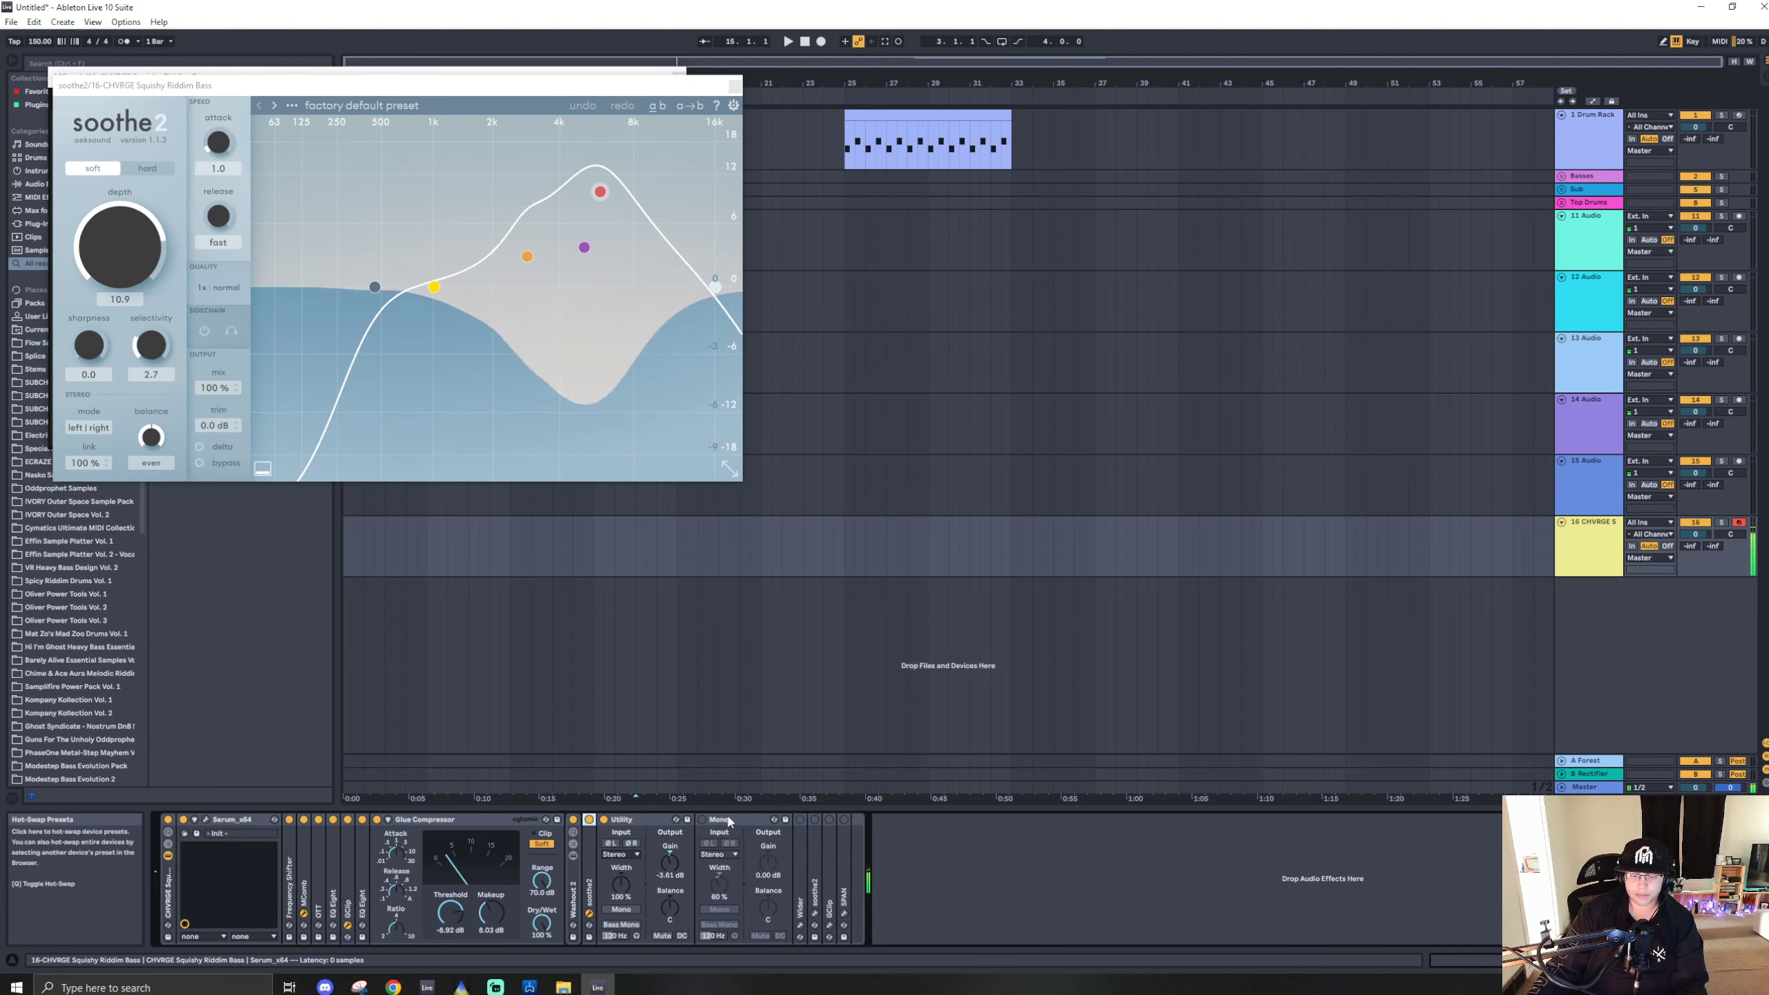
# Activate the Mono device and Wider, and expand Wider.
pyautogui.click(702, 820)
pyautogui.click(800, 821)
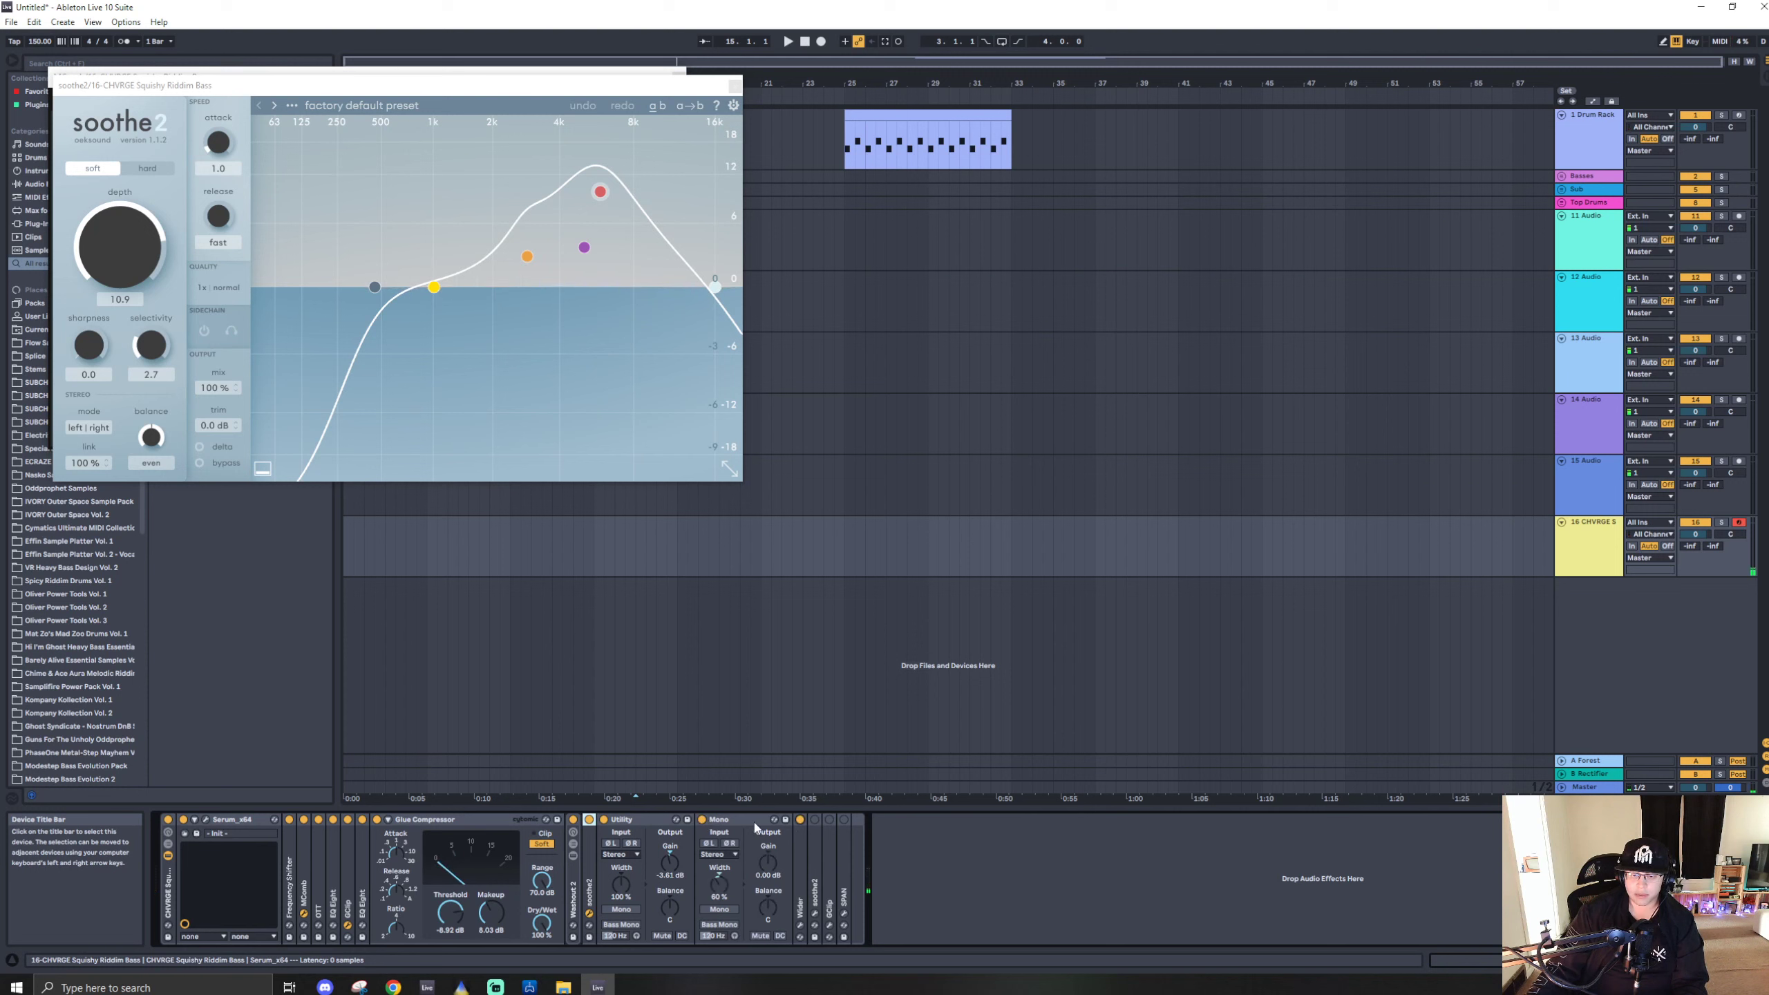
pyautogui.doubleClick(801, 869)
pyautogui.click(722, 899)
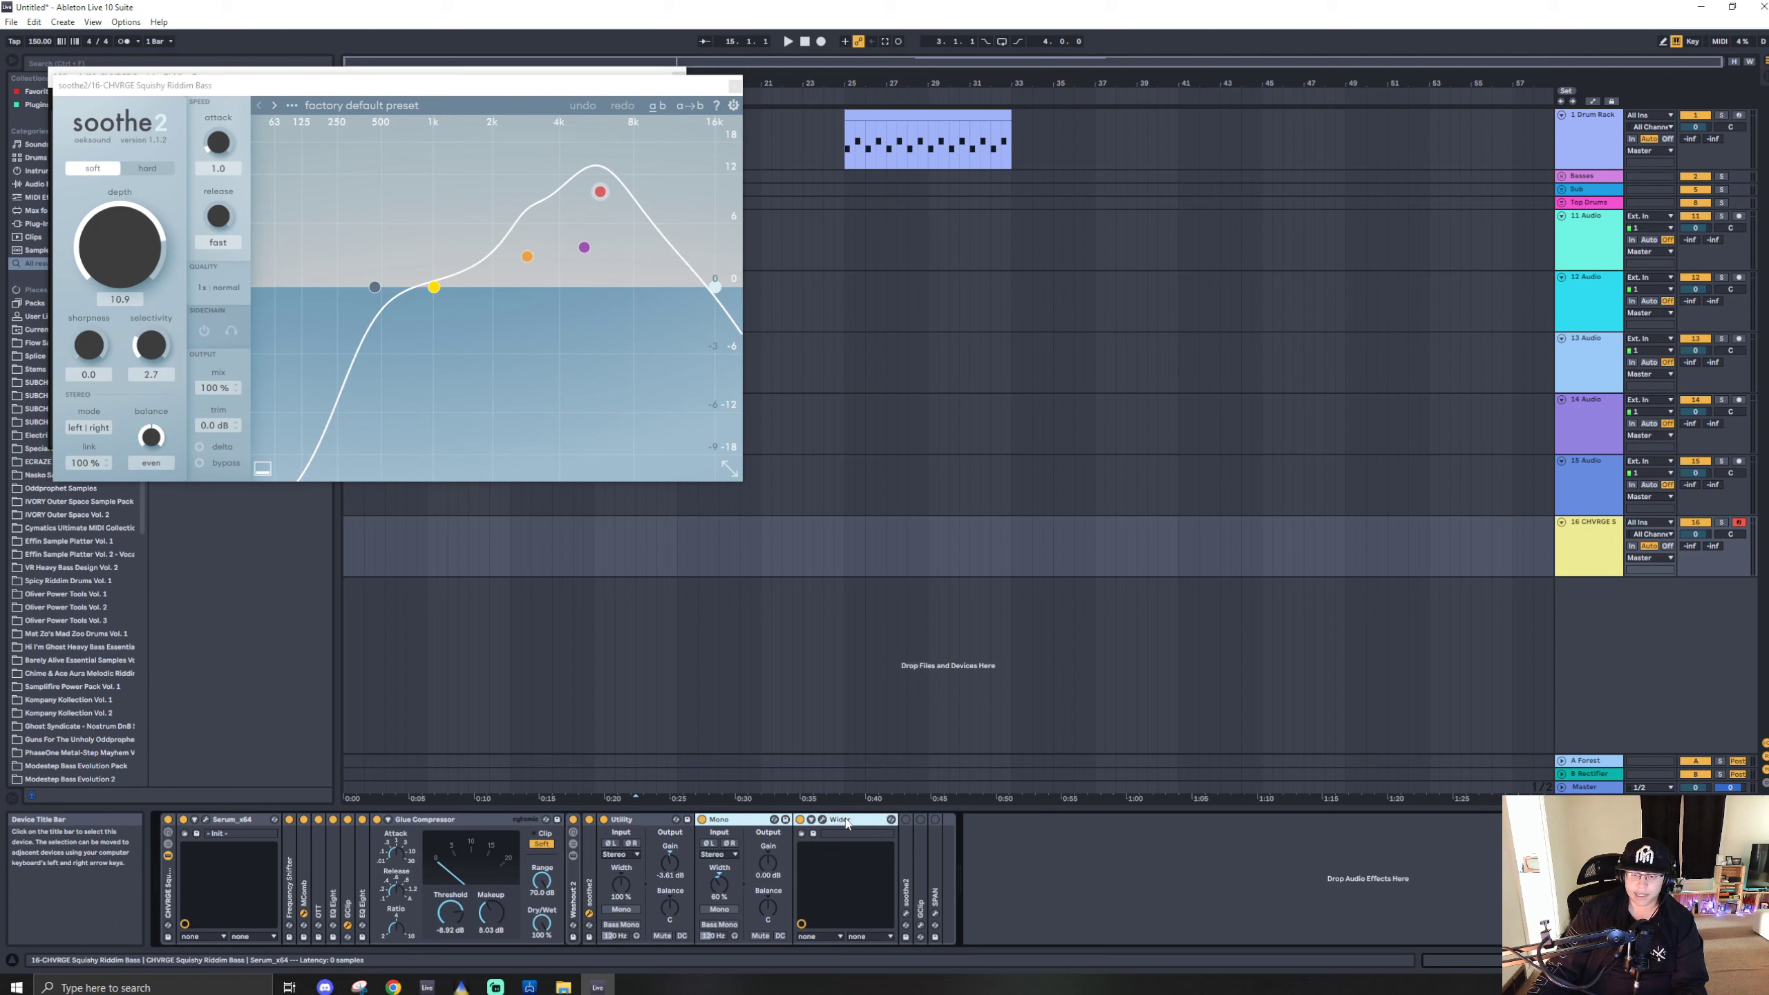
# Expand SPAN at the end of the chain and open its plug-in window.
pyautogui.doubleClick(933, 843)
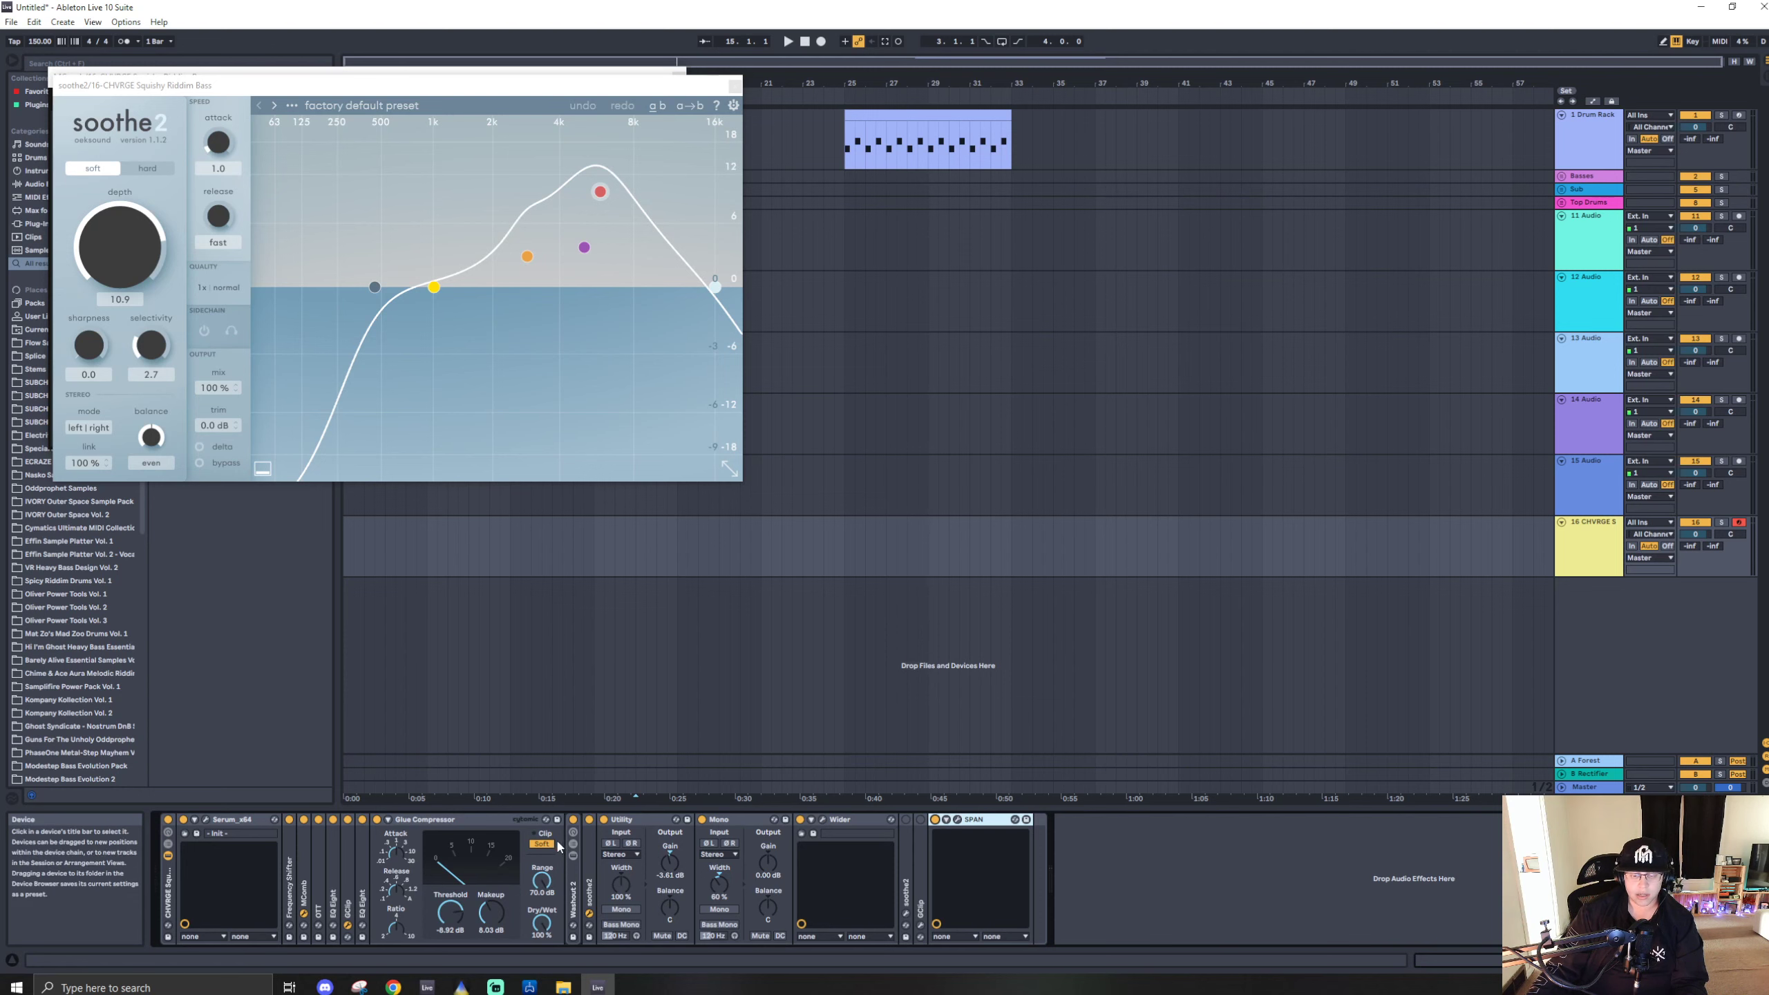
pyautogui.click(959, 820)
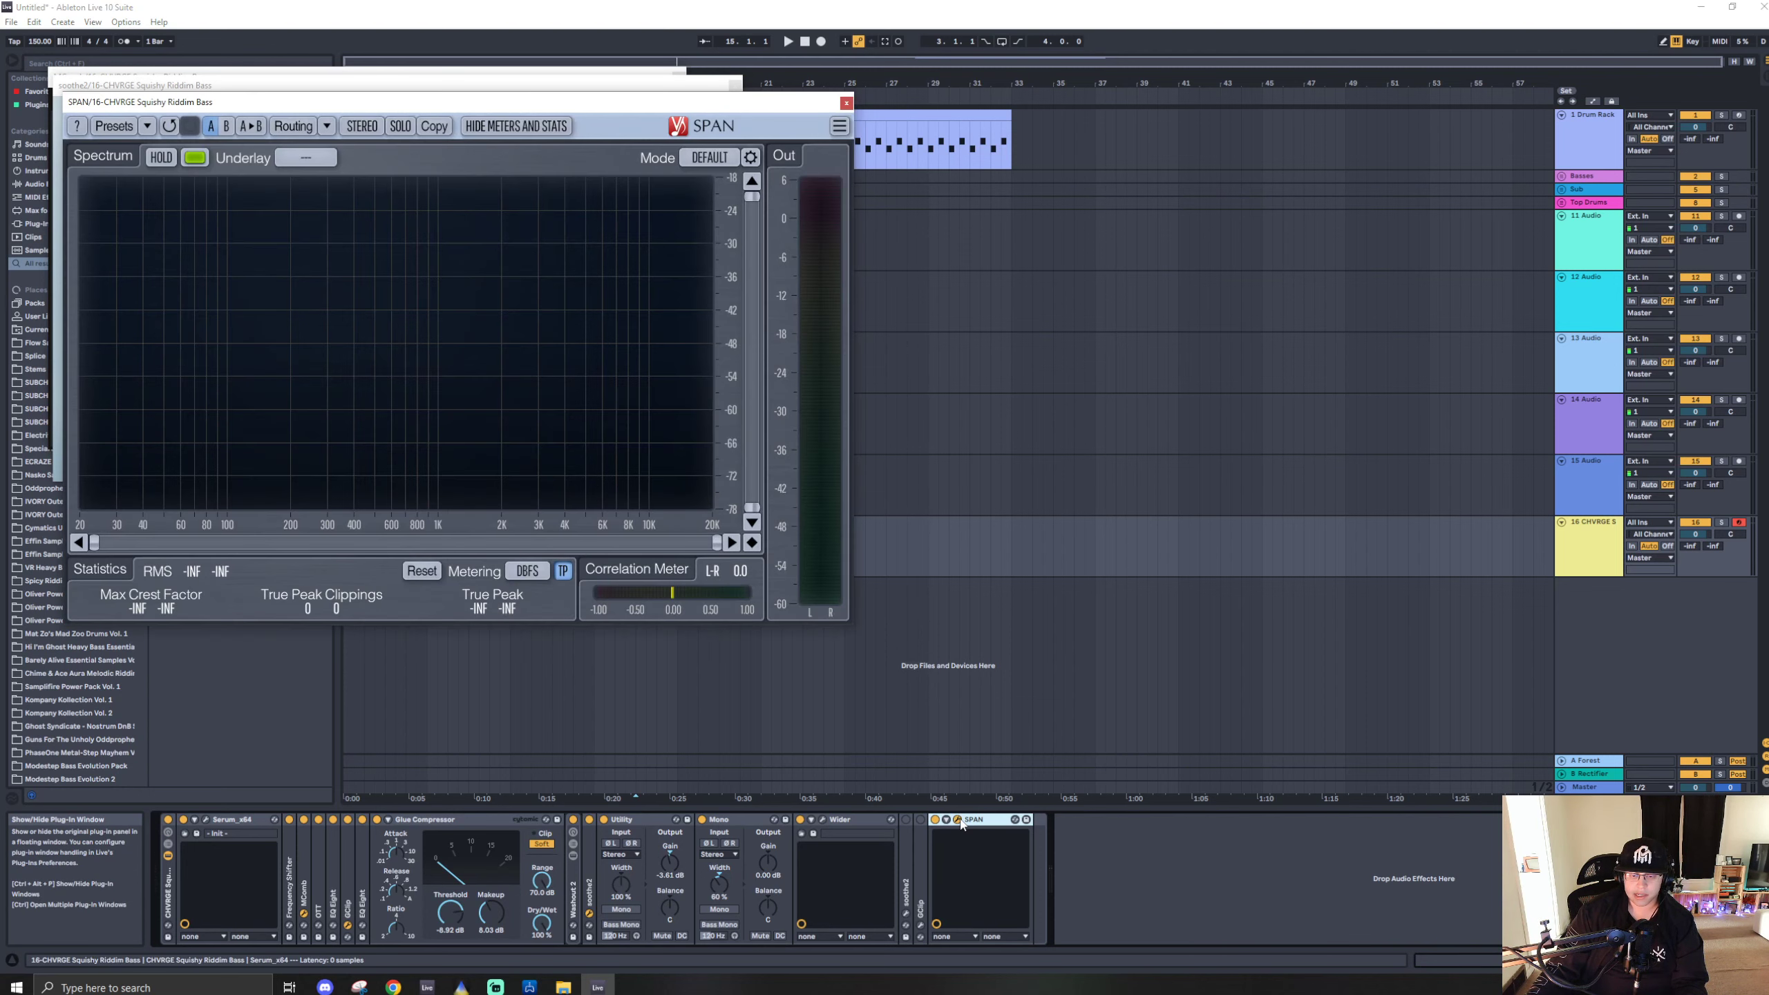
# Bypass Mono for comparison, reactivate Mono and Wider, and check the width amount in Wider's plug-in window.
pyautogui.click(702, 820)
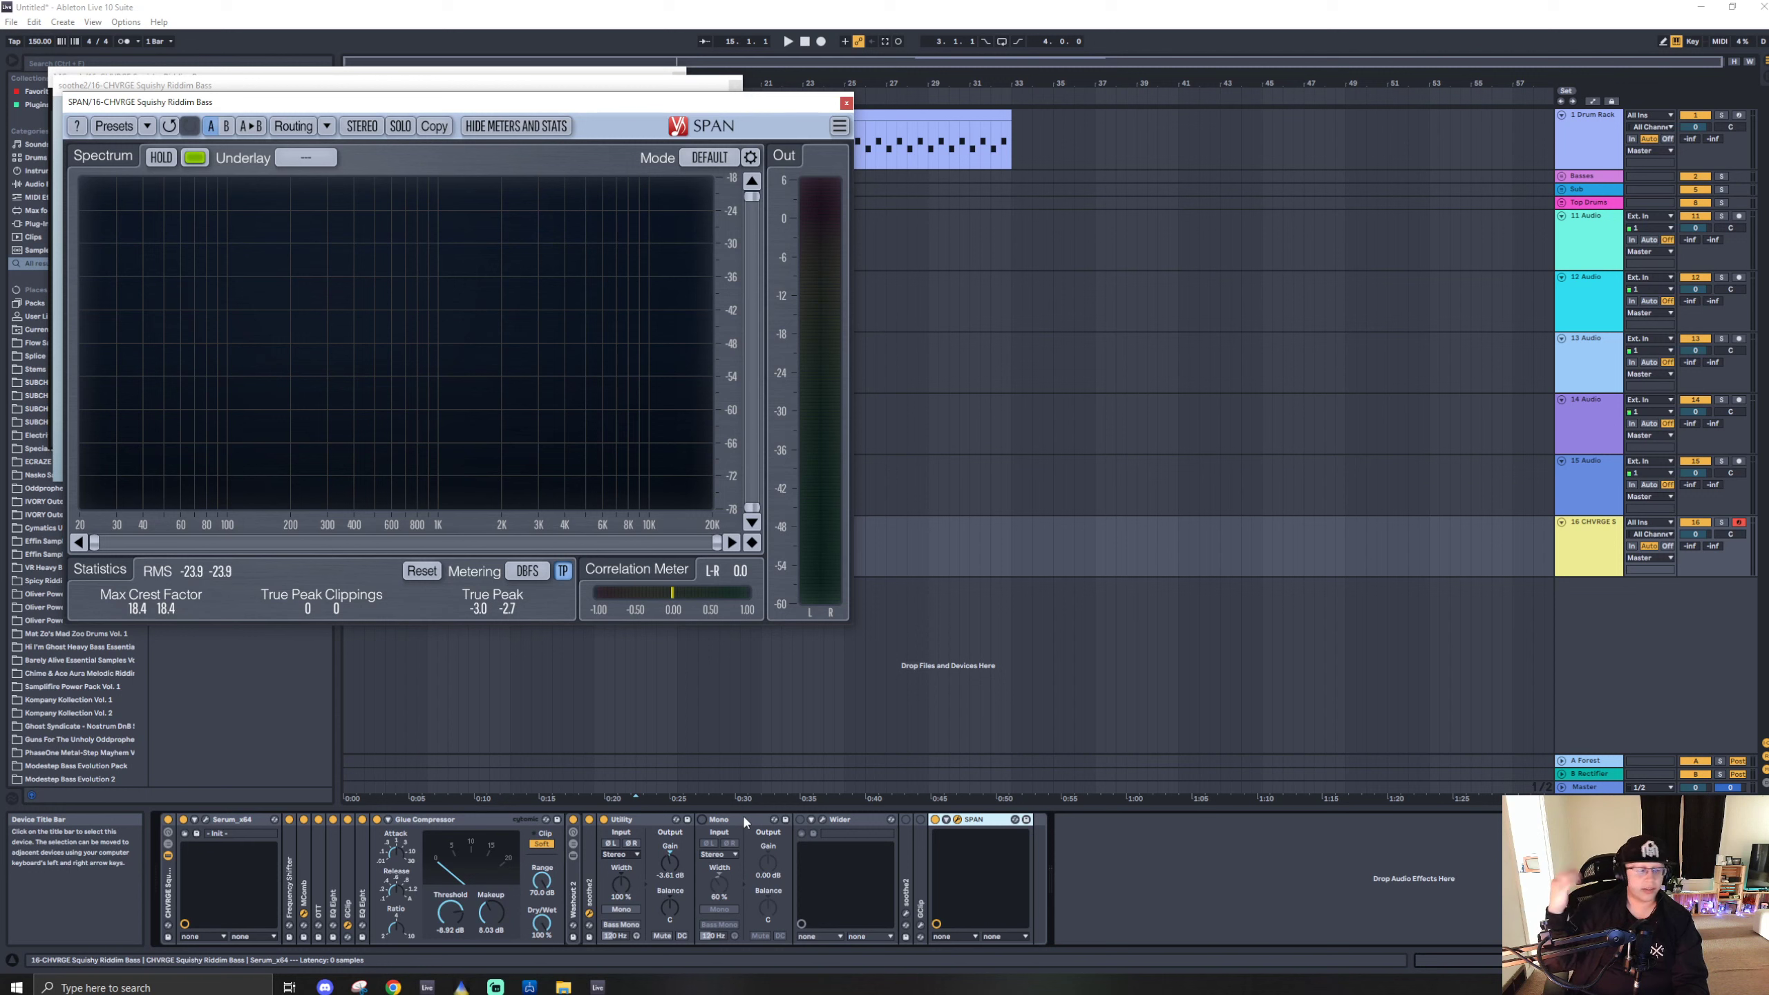
pyautogui.click(702, 820)
pyautogui.click(801, 820)
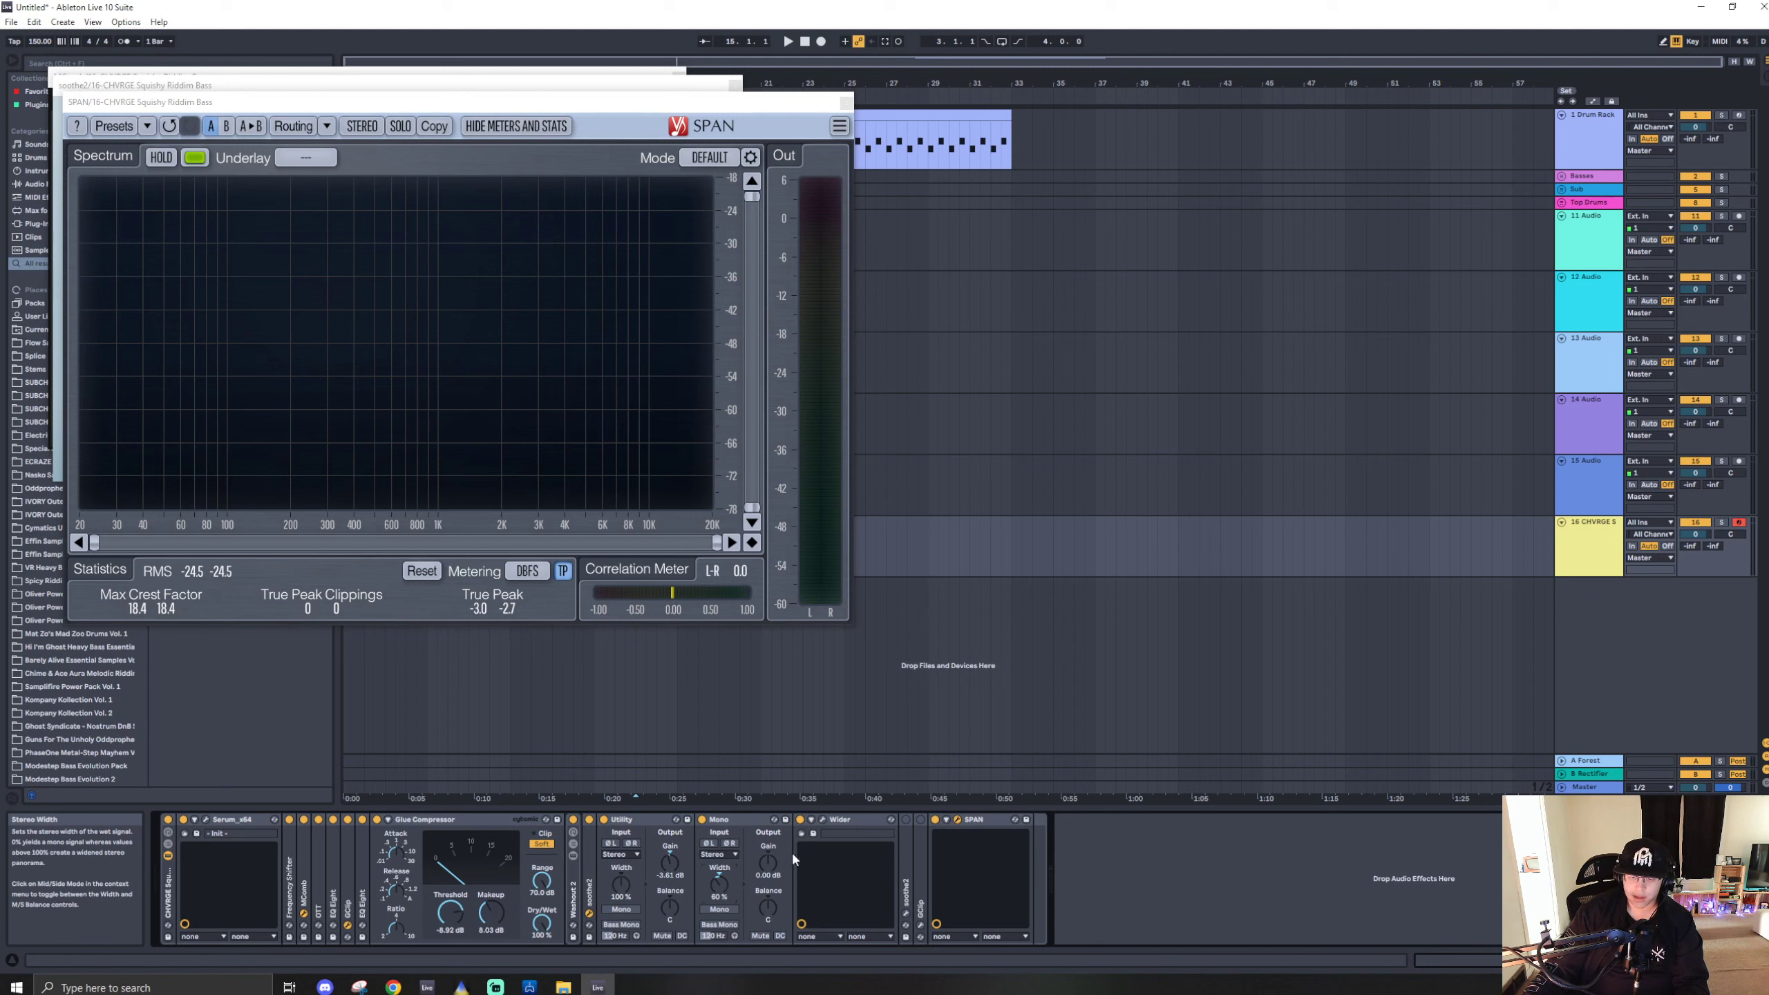
pyautogui.click(821, 819)
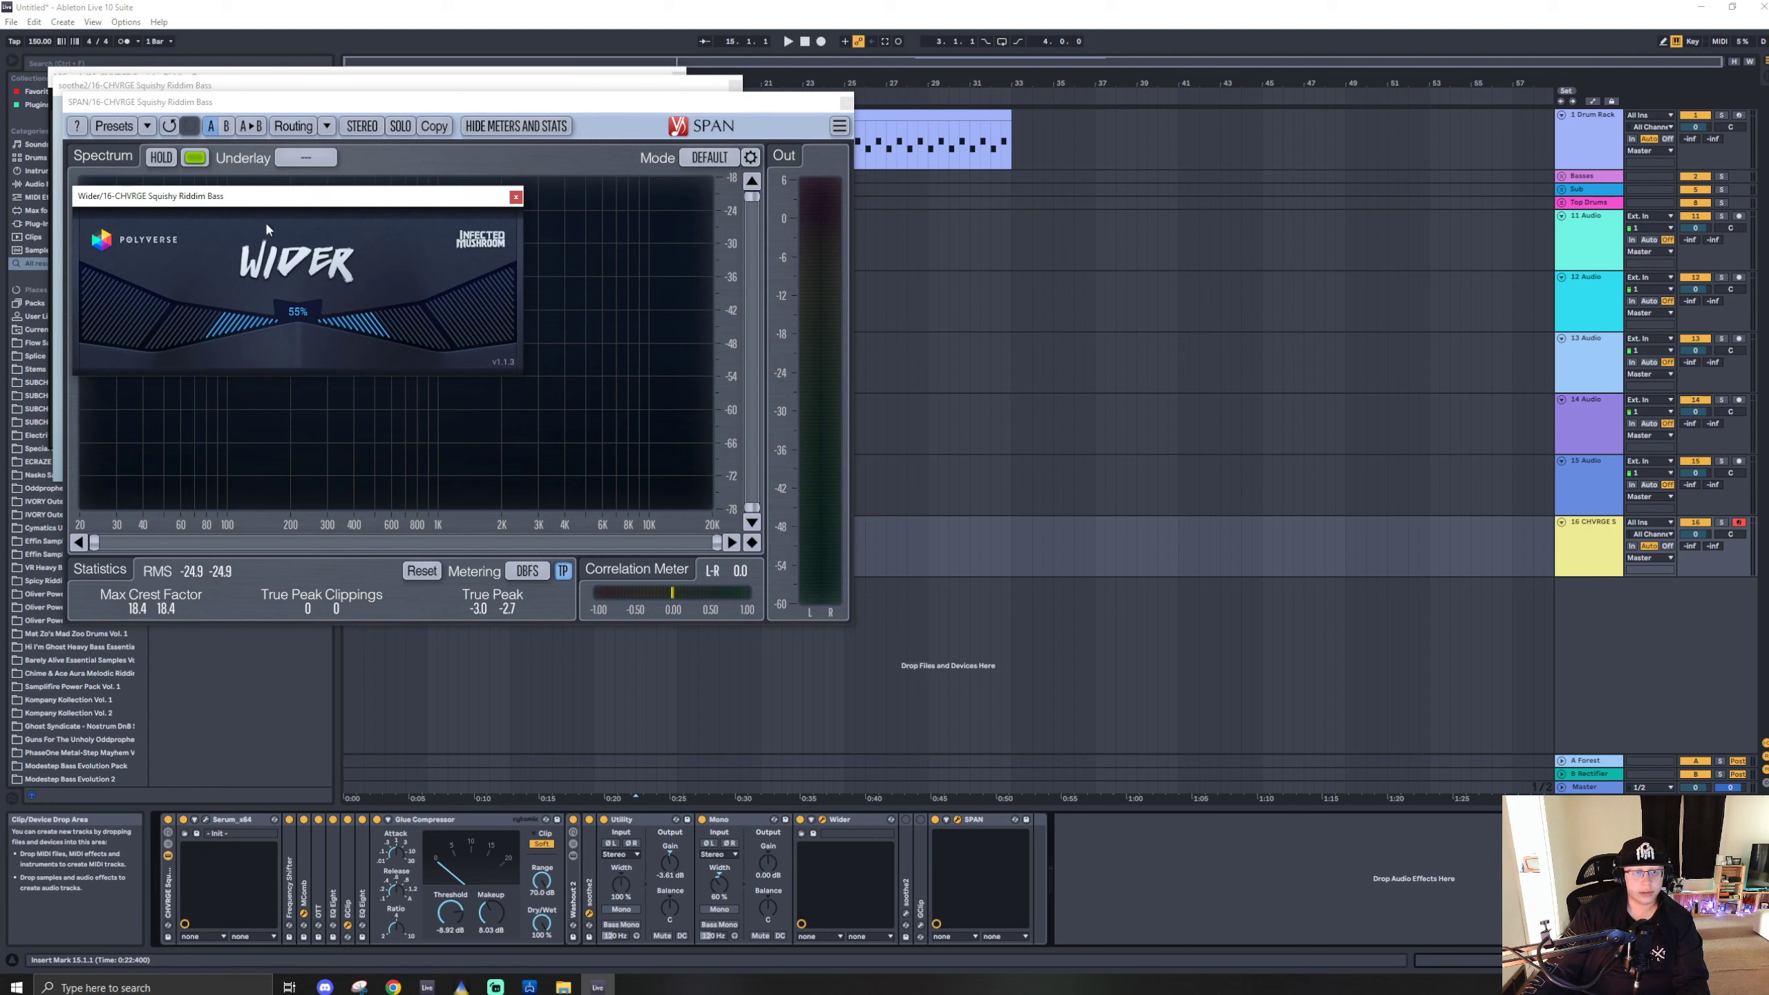
pyautogui.click(516, 197)
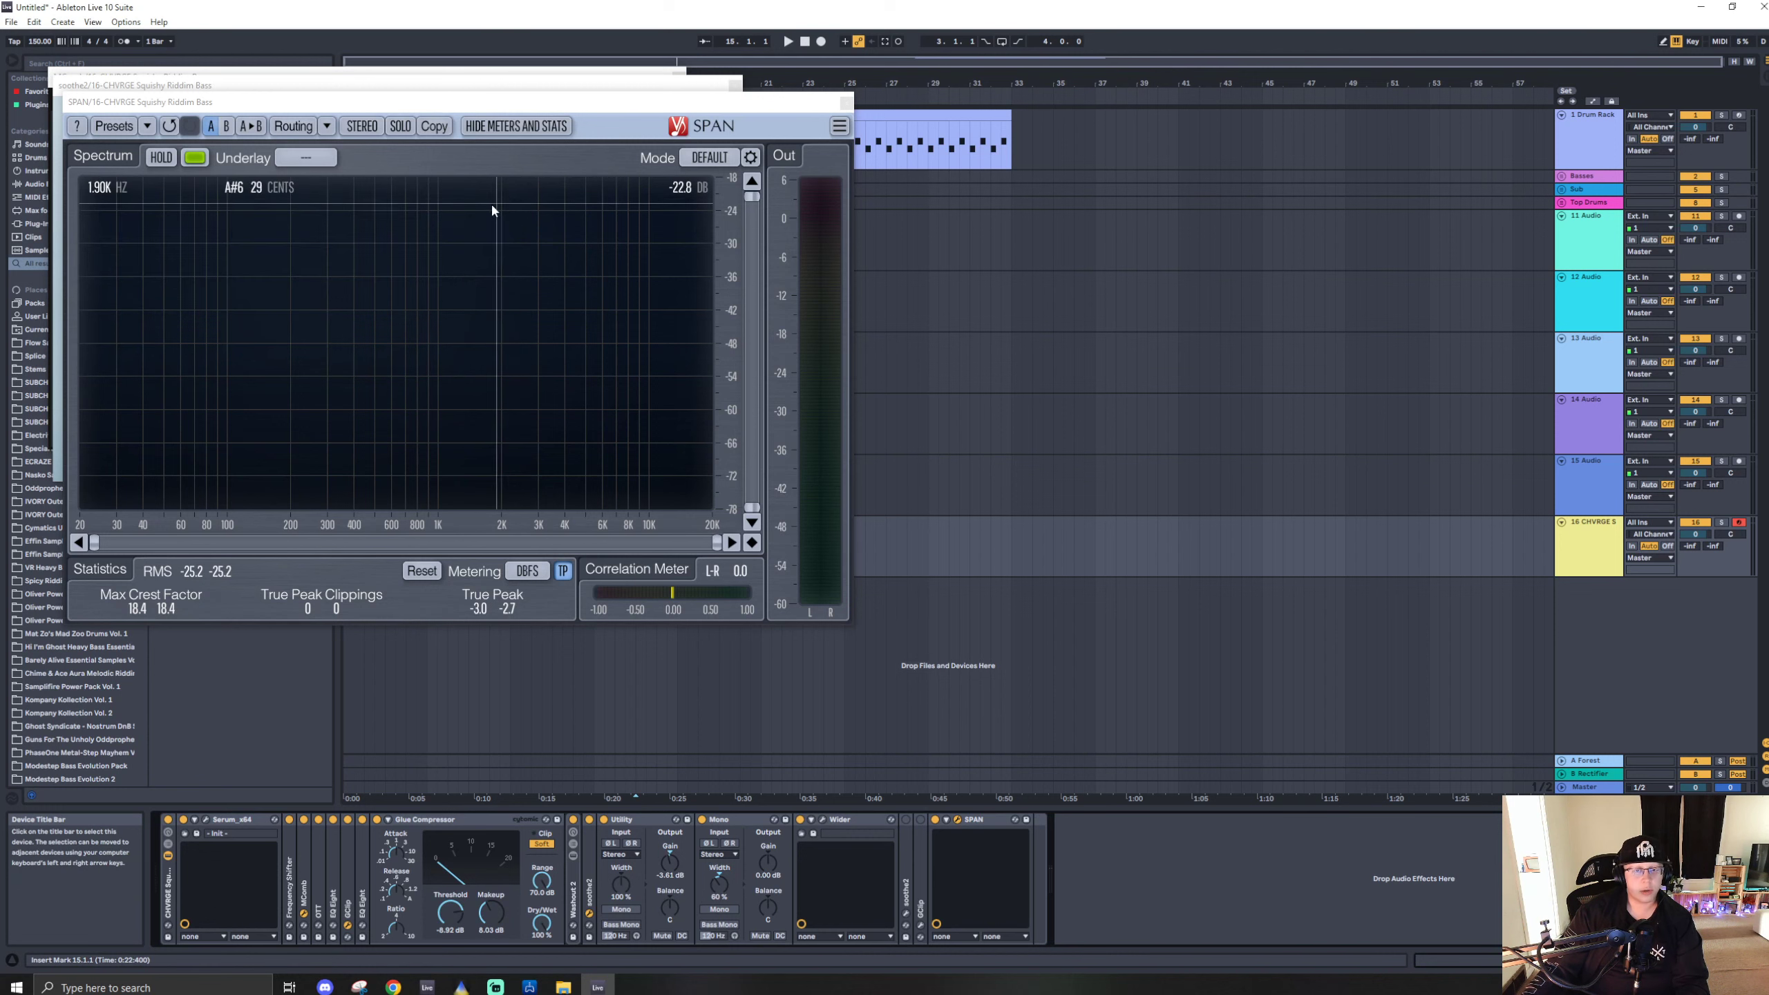
# Play notes on the bass while watching SPAN's spectrum and correlation meter, and review Serum's oscillator settings.
pyautogui.rightClick(780, 106)
pyautogui.click(768, 106)
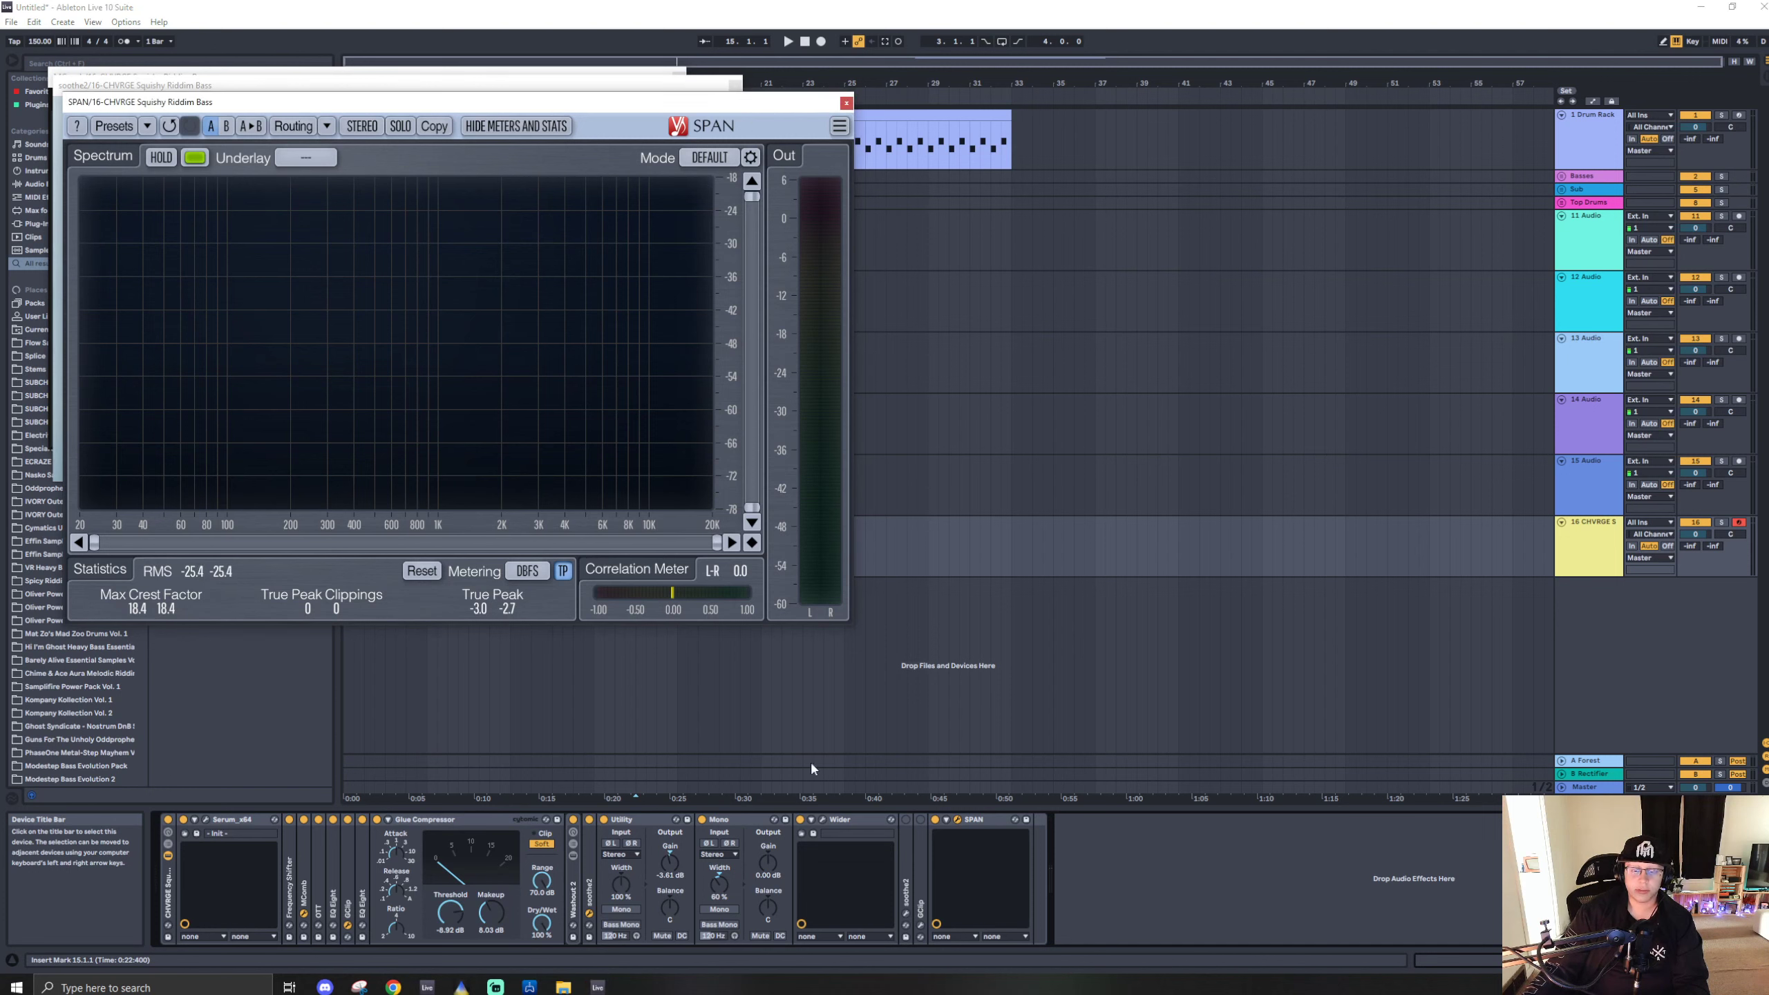
pyautogui.press('a')
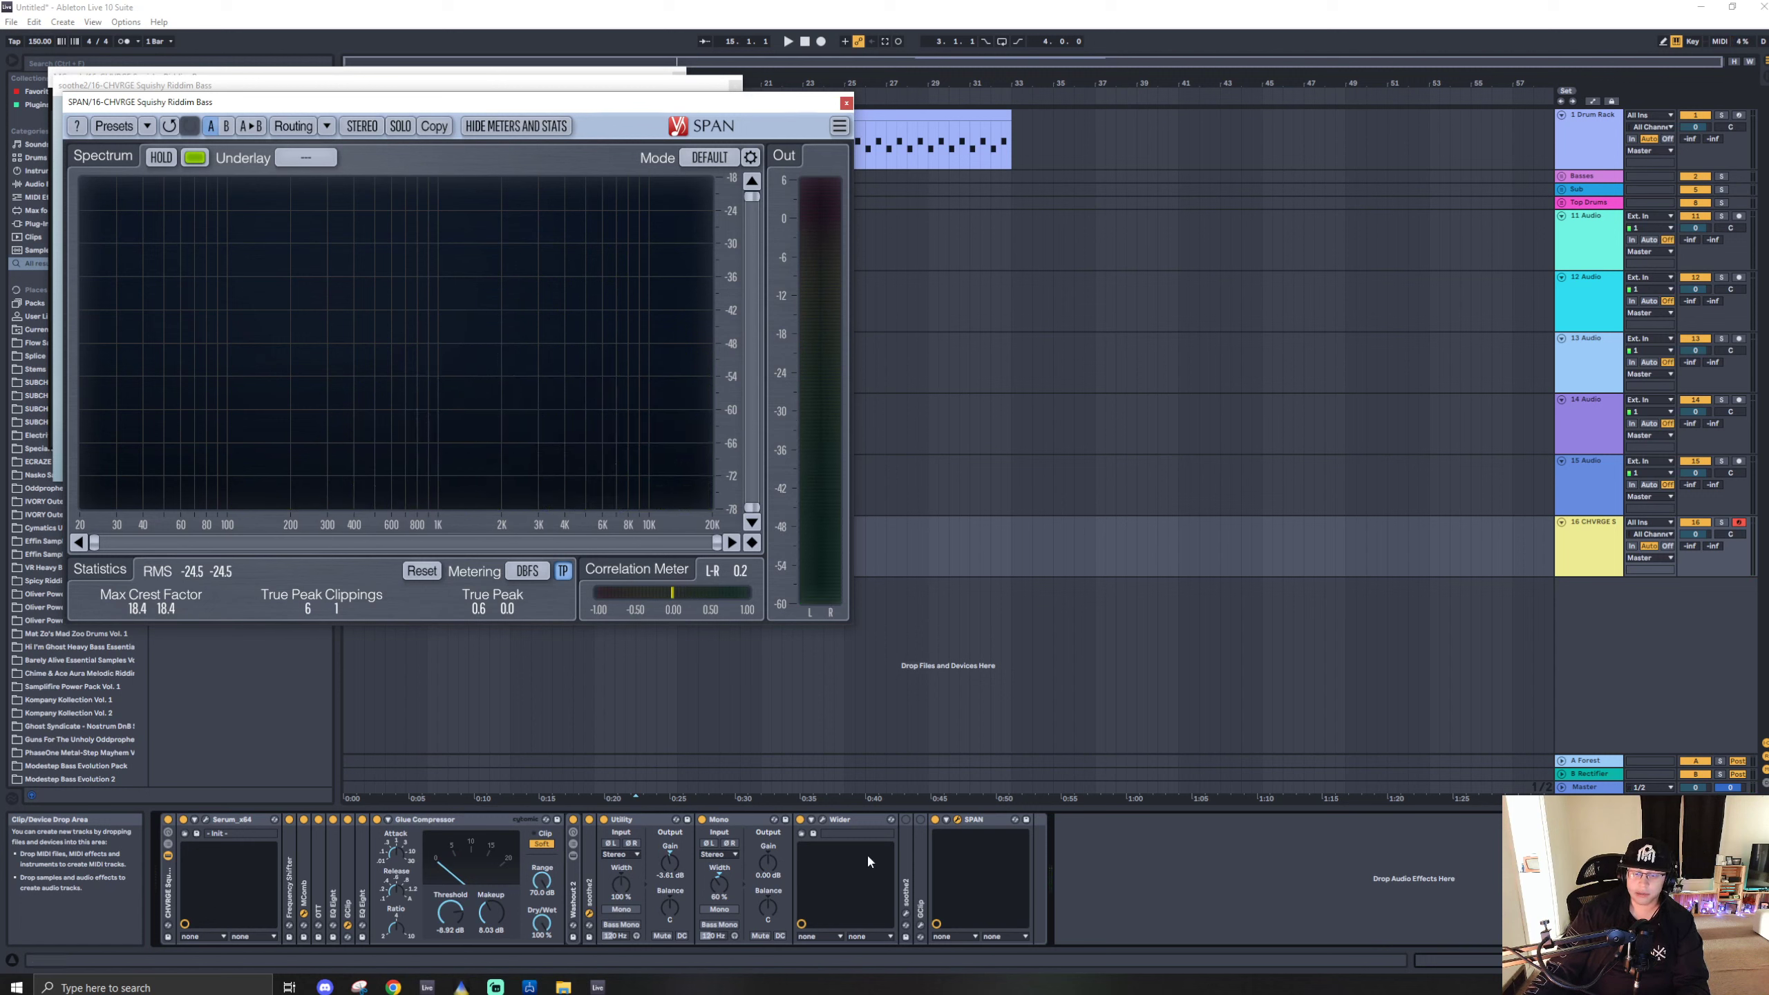
pyautogui.press('a')
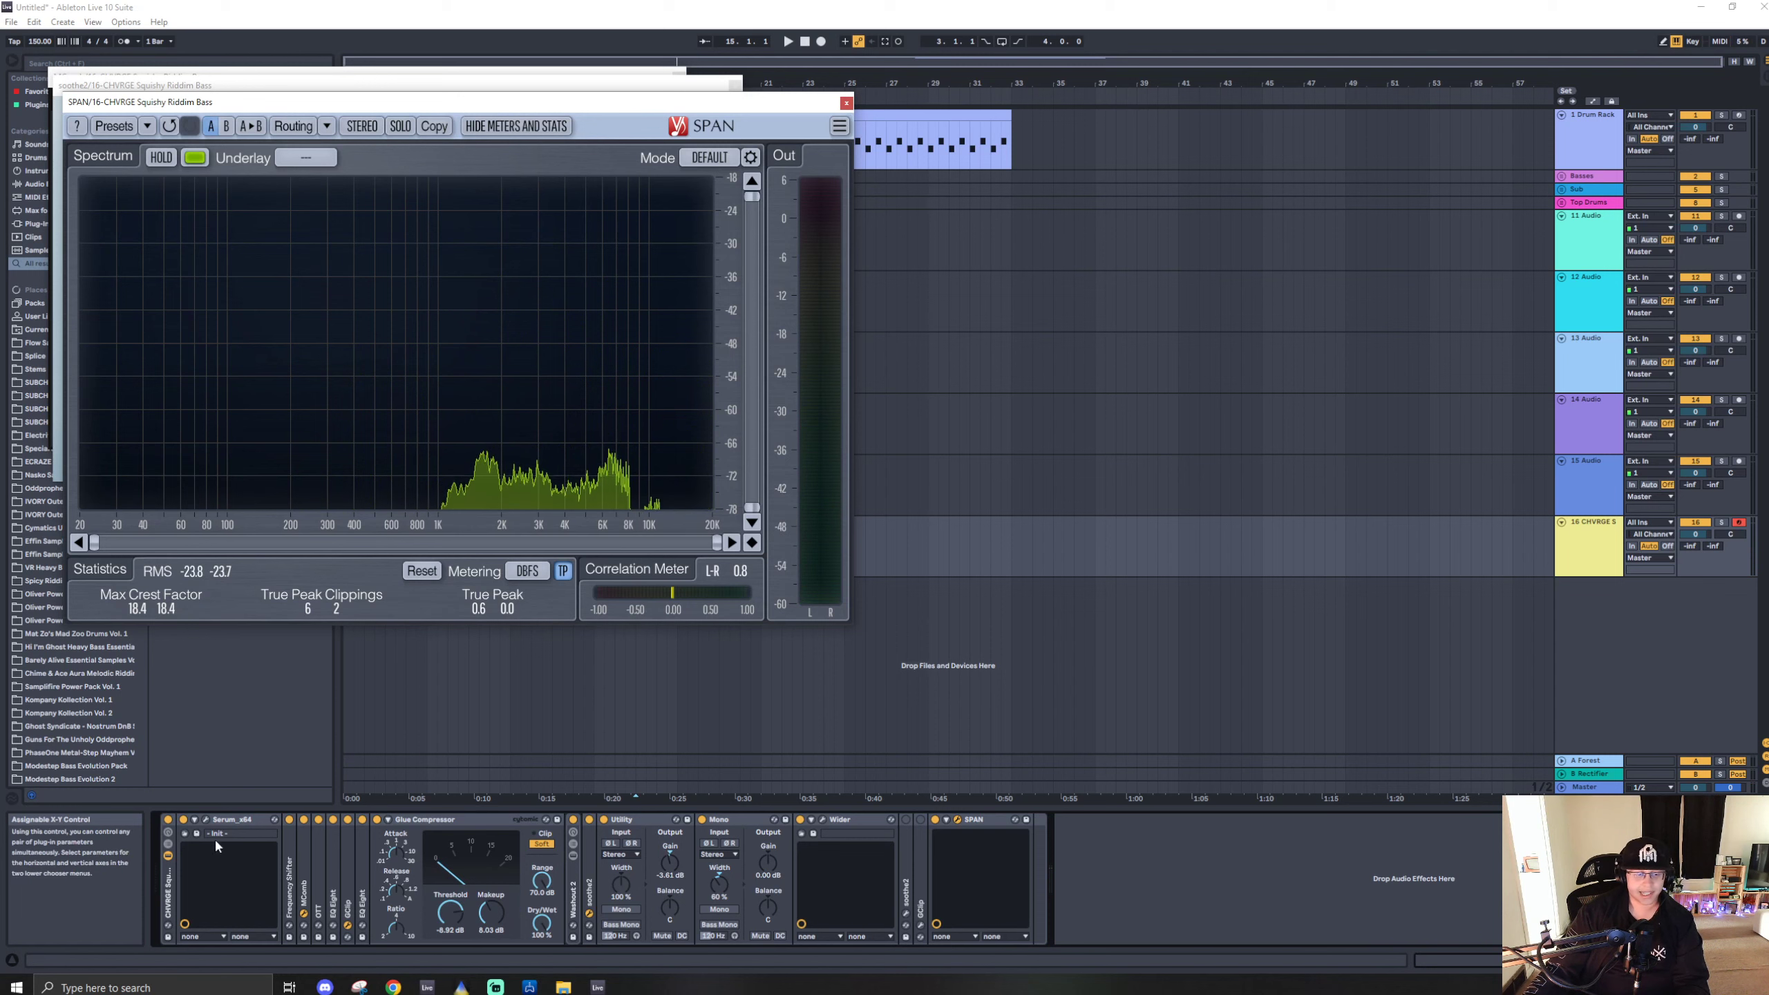
pyautogui.click(206, 820)
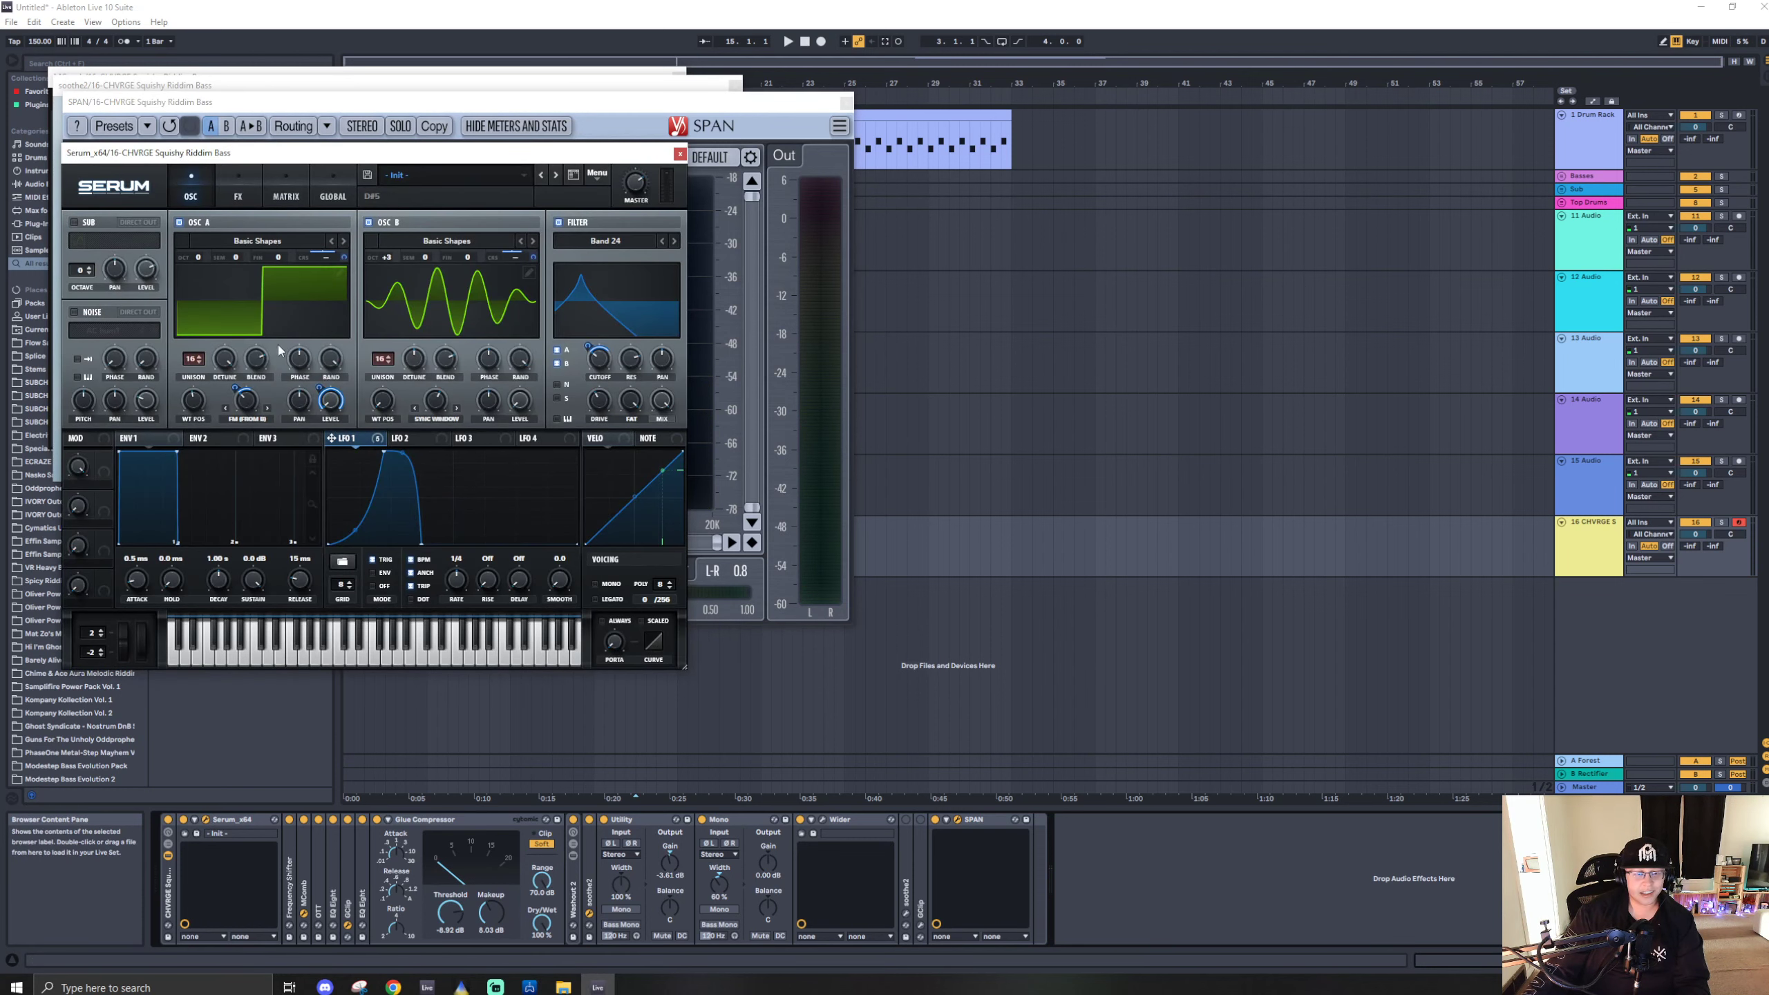
pyautogui.click(680, 154)
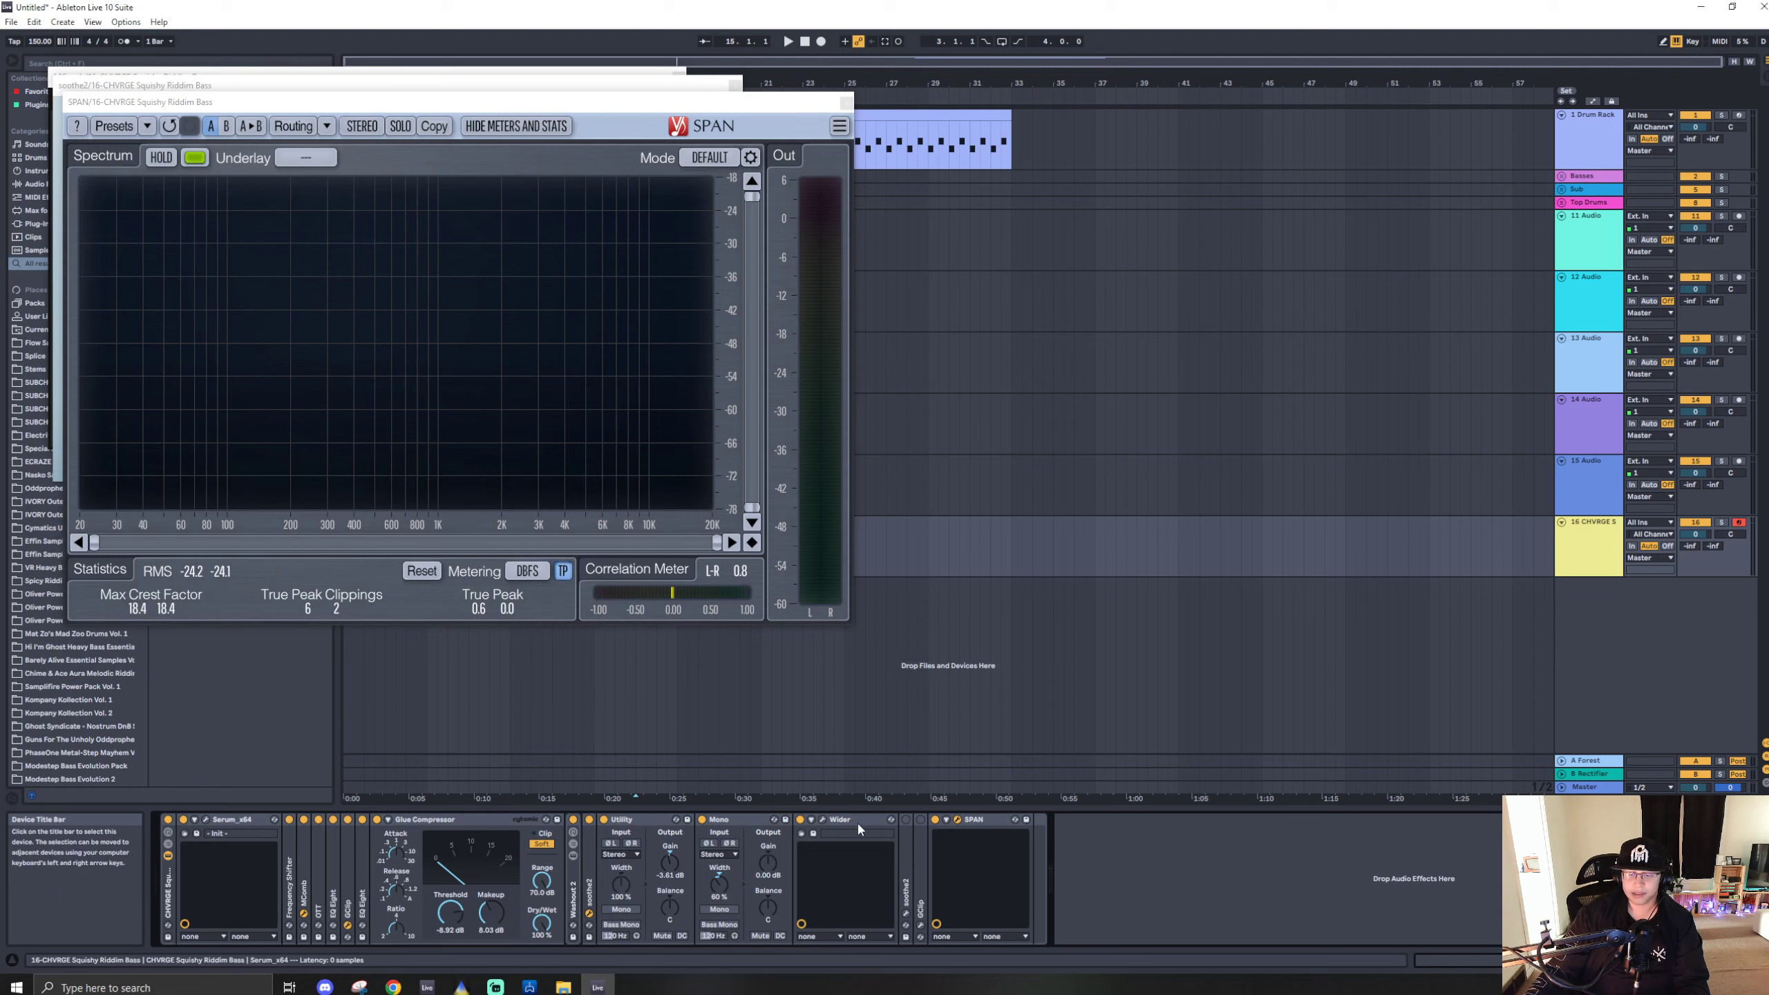
# Expand and activate the second soothe2 and the final GClip, opening the plug-in window of each.
pyautogui.doubleClick(903, 857)
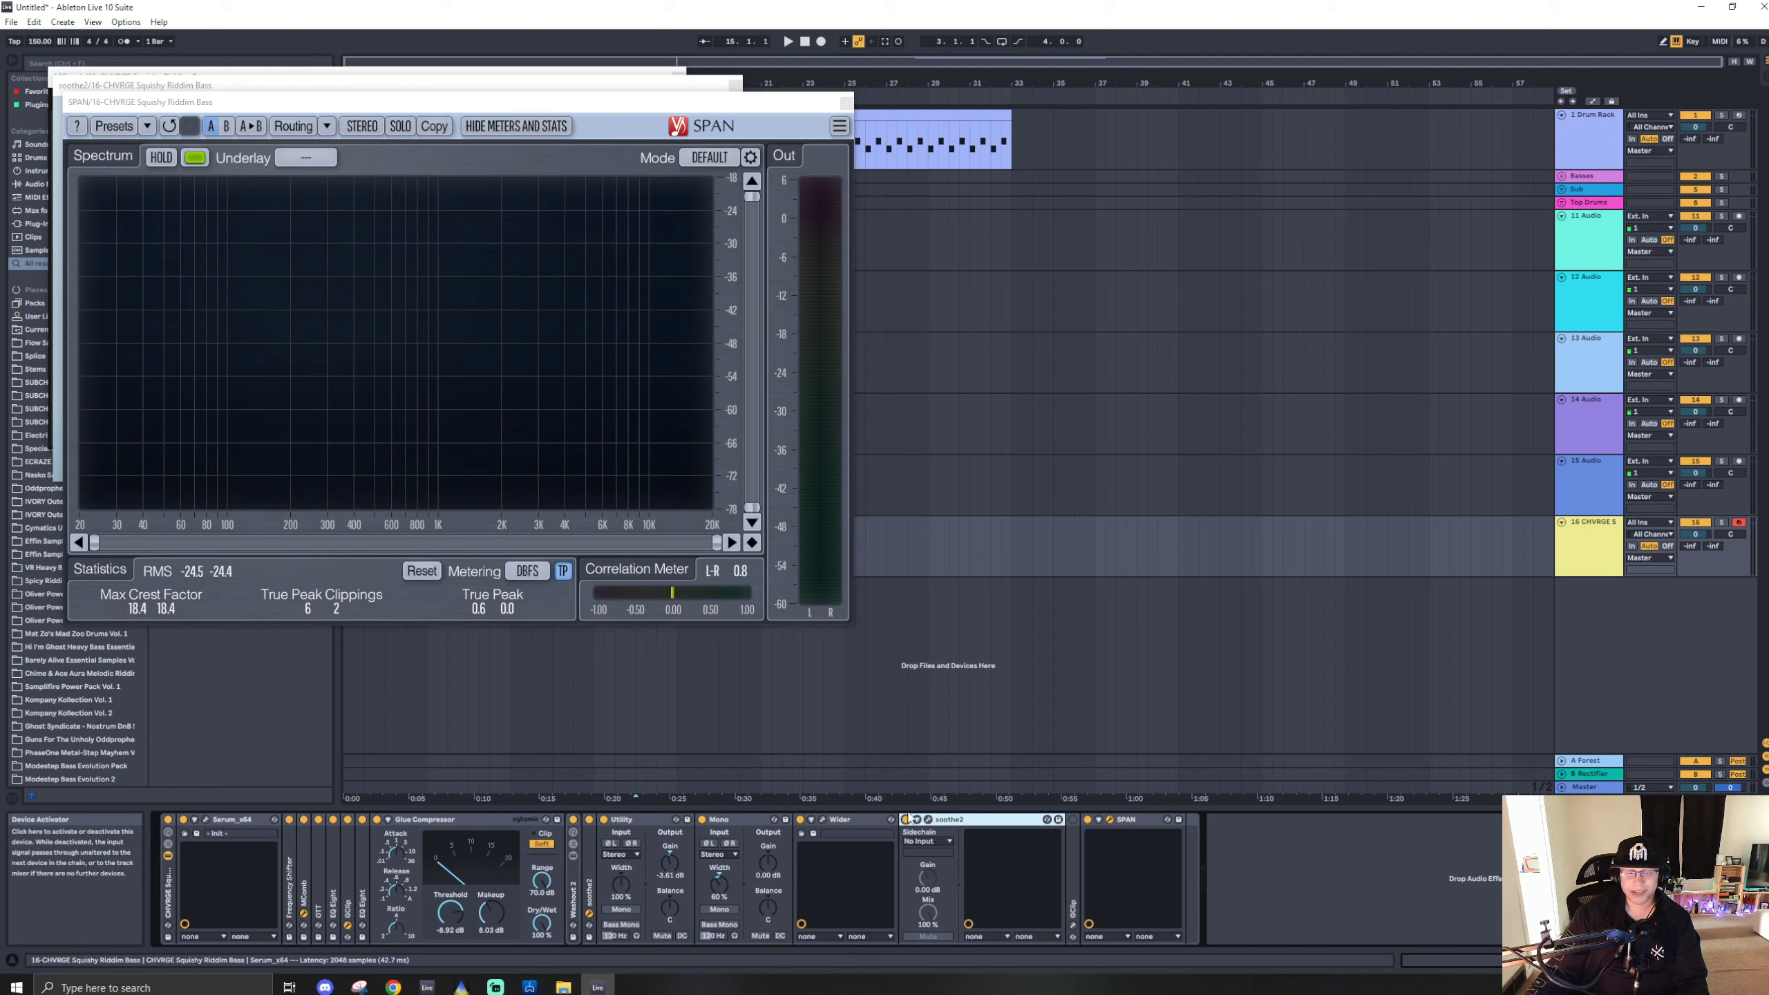
pyautogui.click(927, 820)
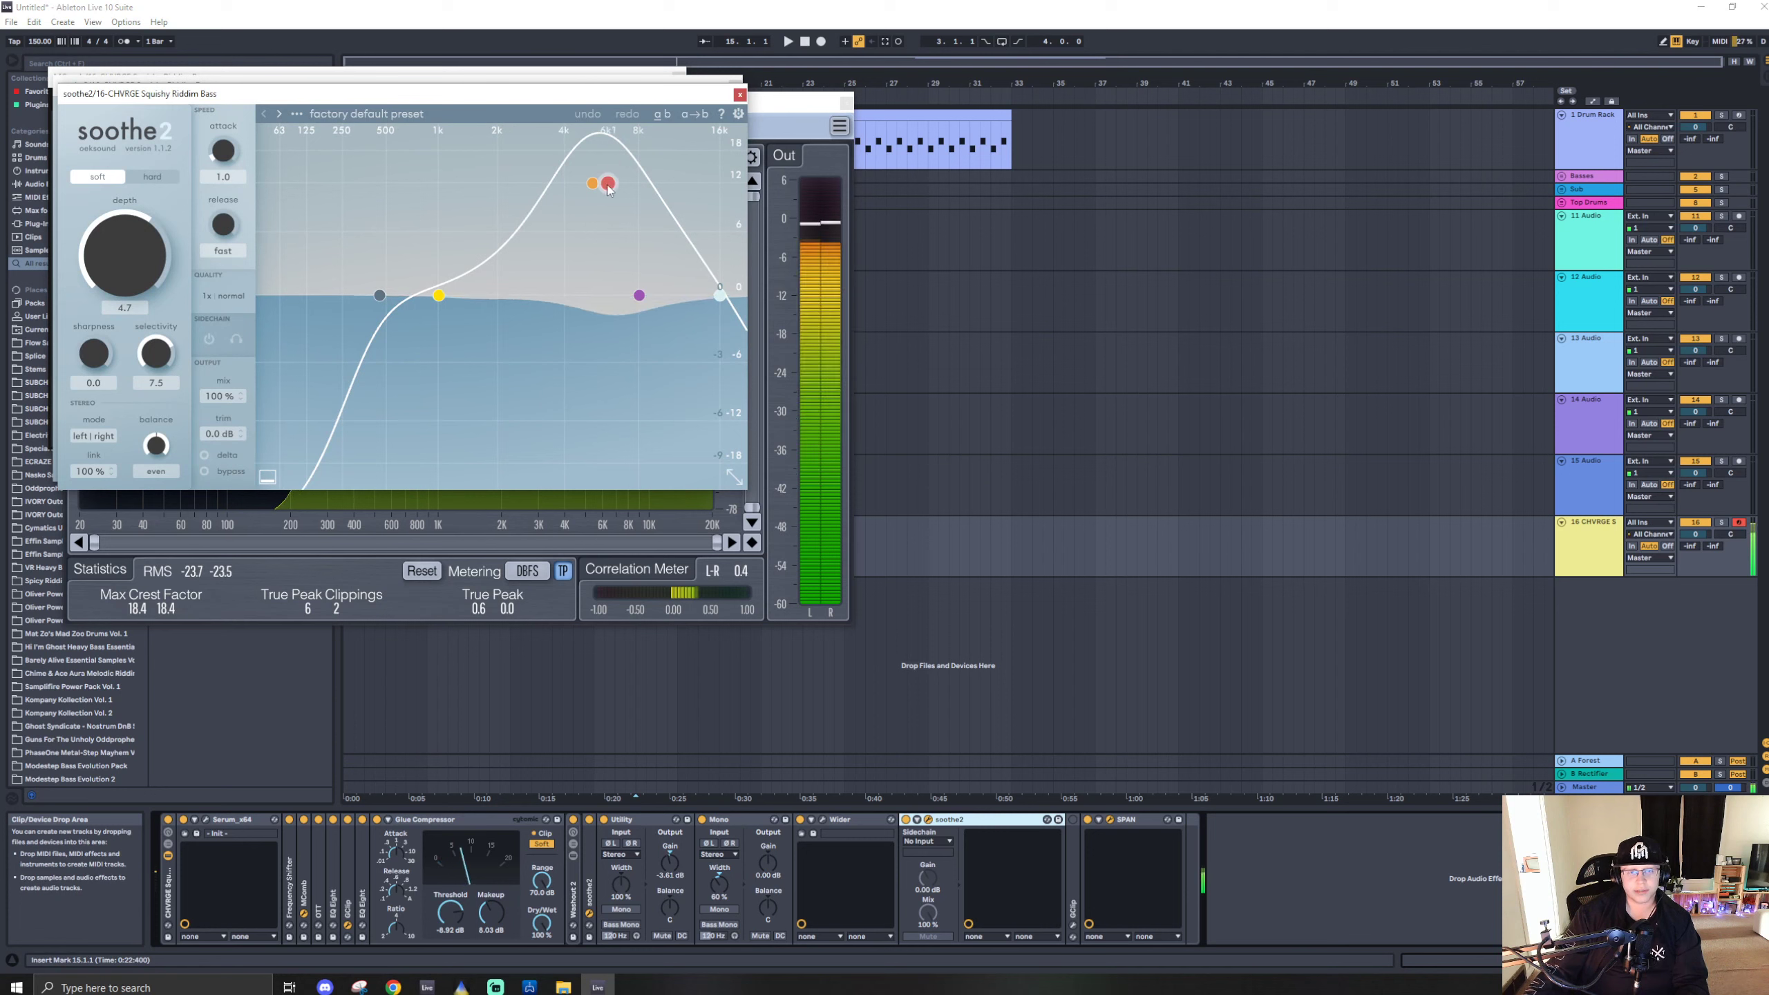
pyautogui.doubleClick(1074, 865)
pyautogui.click(1073, 820)
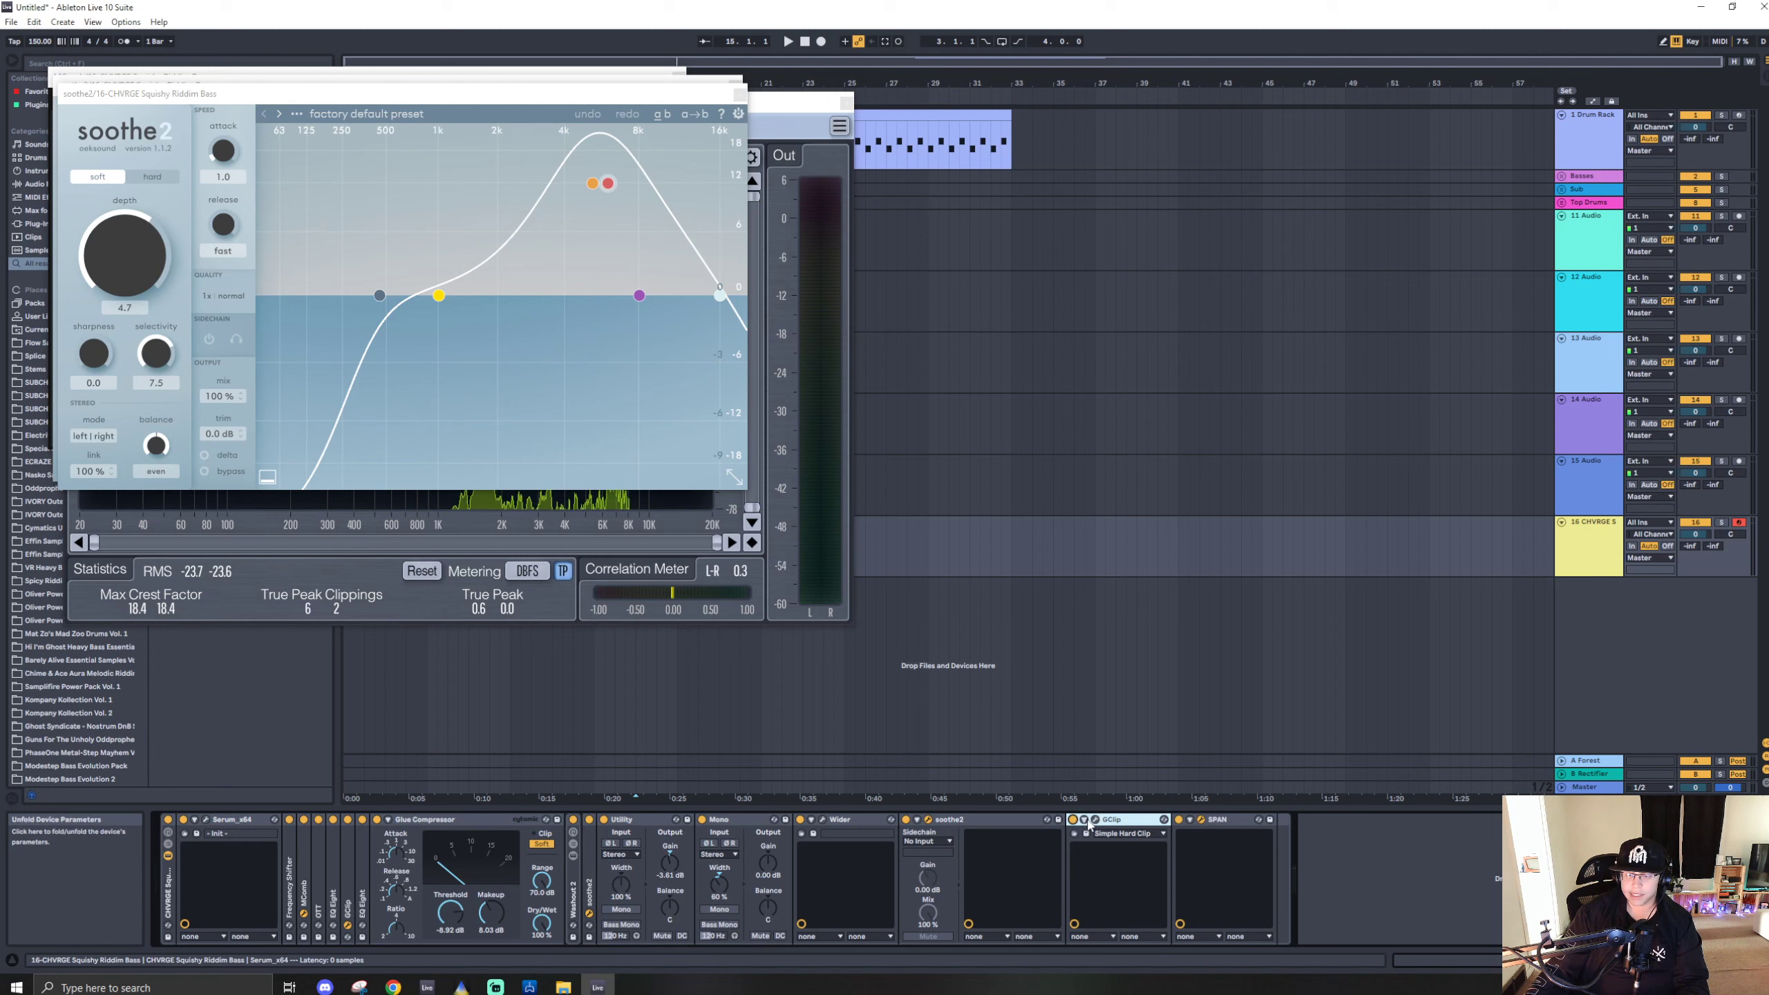
pyautogui.click(1093, 820)
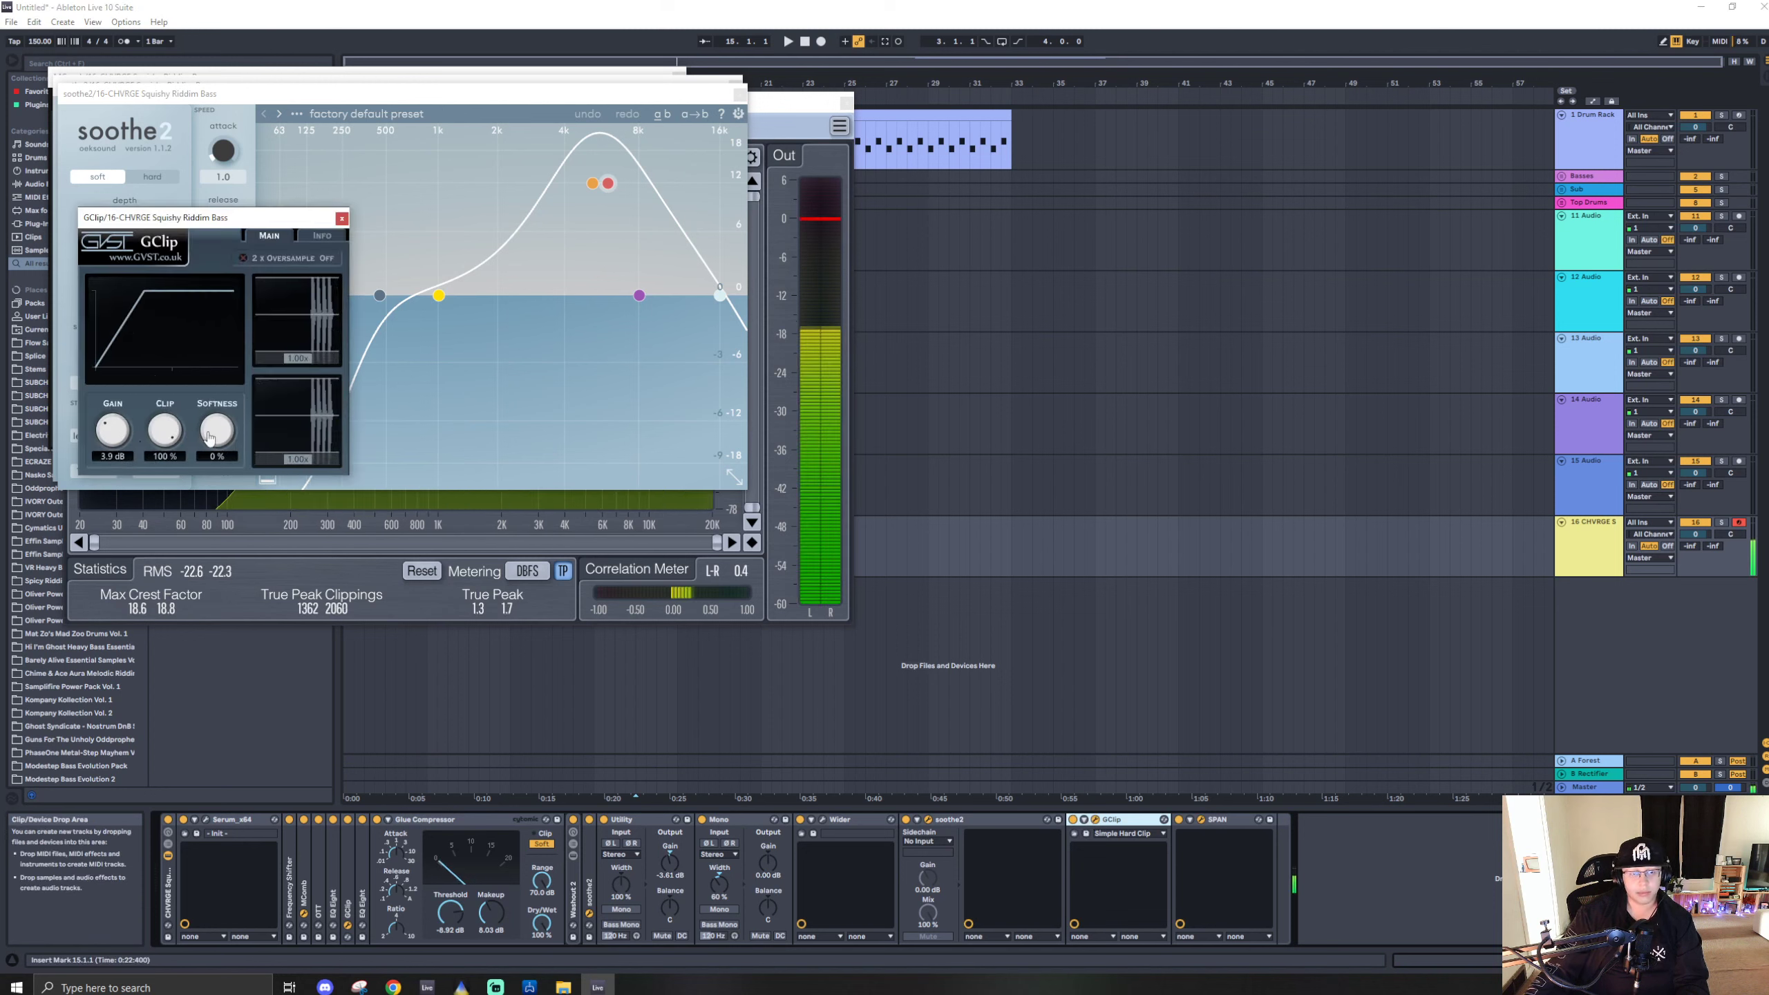
# Close all open plug-in windows: both GClips, both soothe2 instances, SPAN and MComb.
pyautogui.click(342, 219)
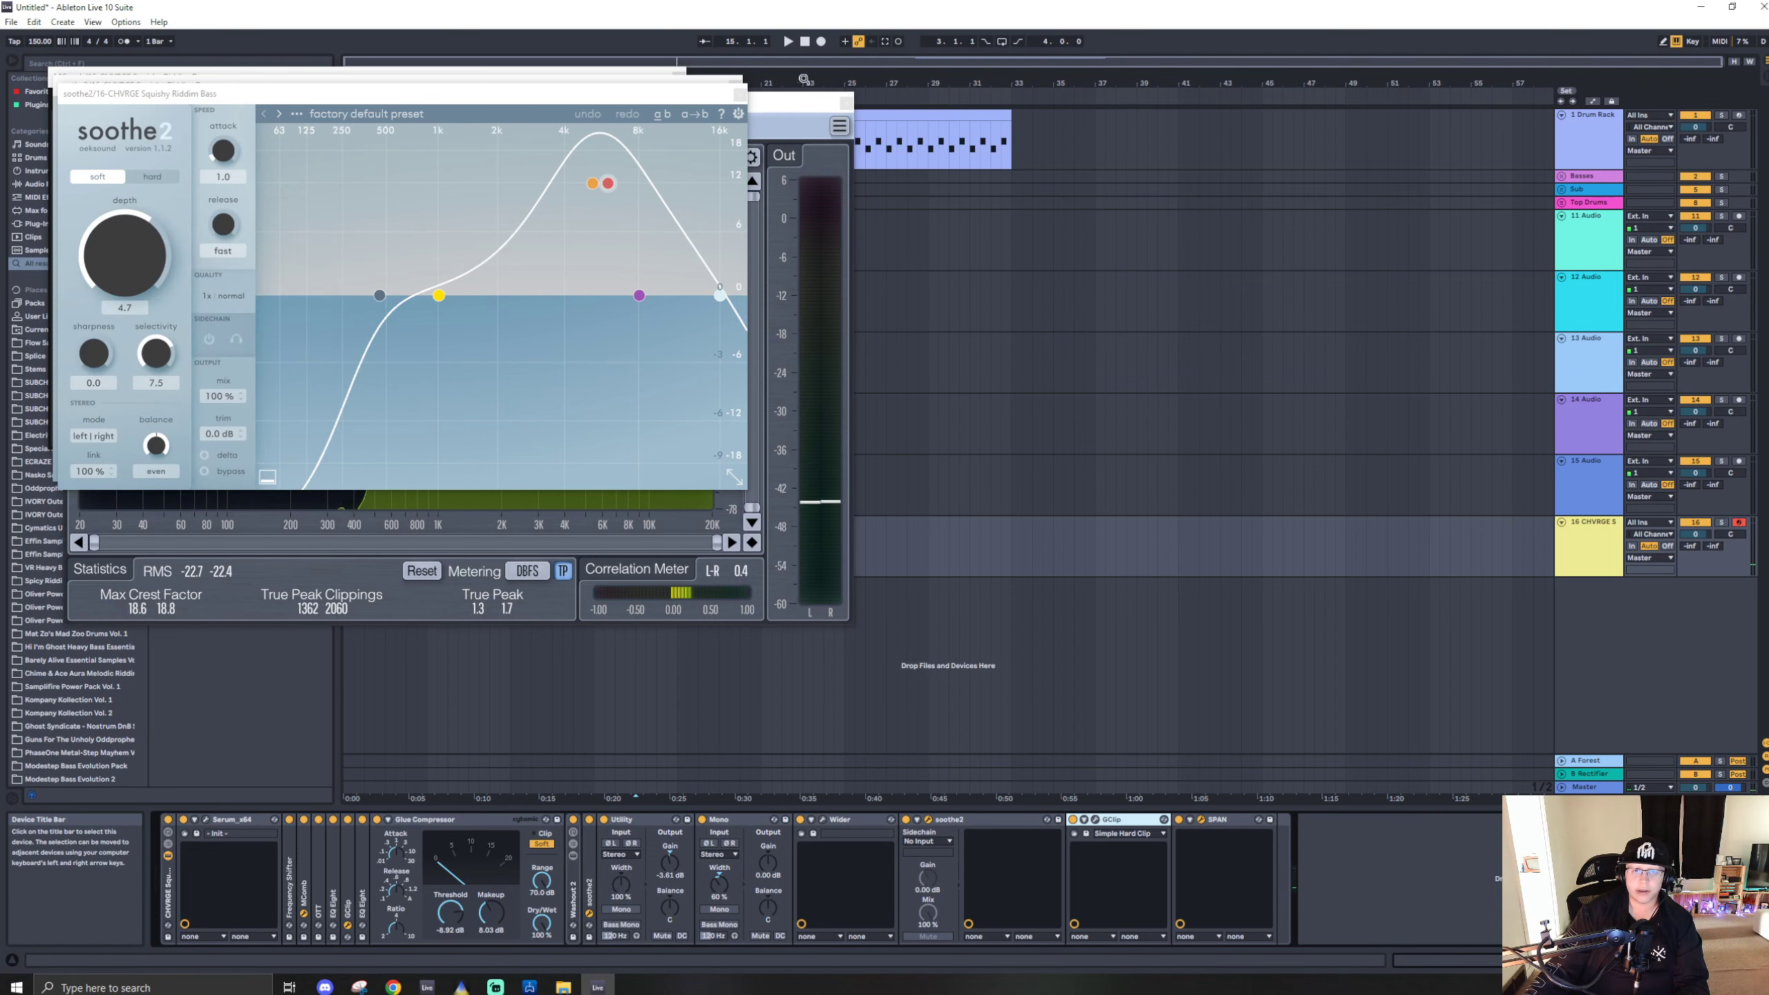
pyautogui.click(740, 95)
pyautogui.click(735, 85)
pyautogui.click(847, 103)
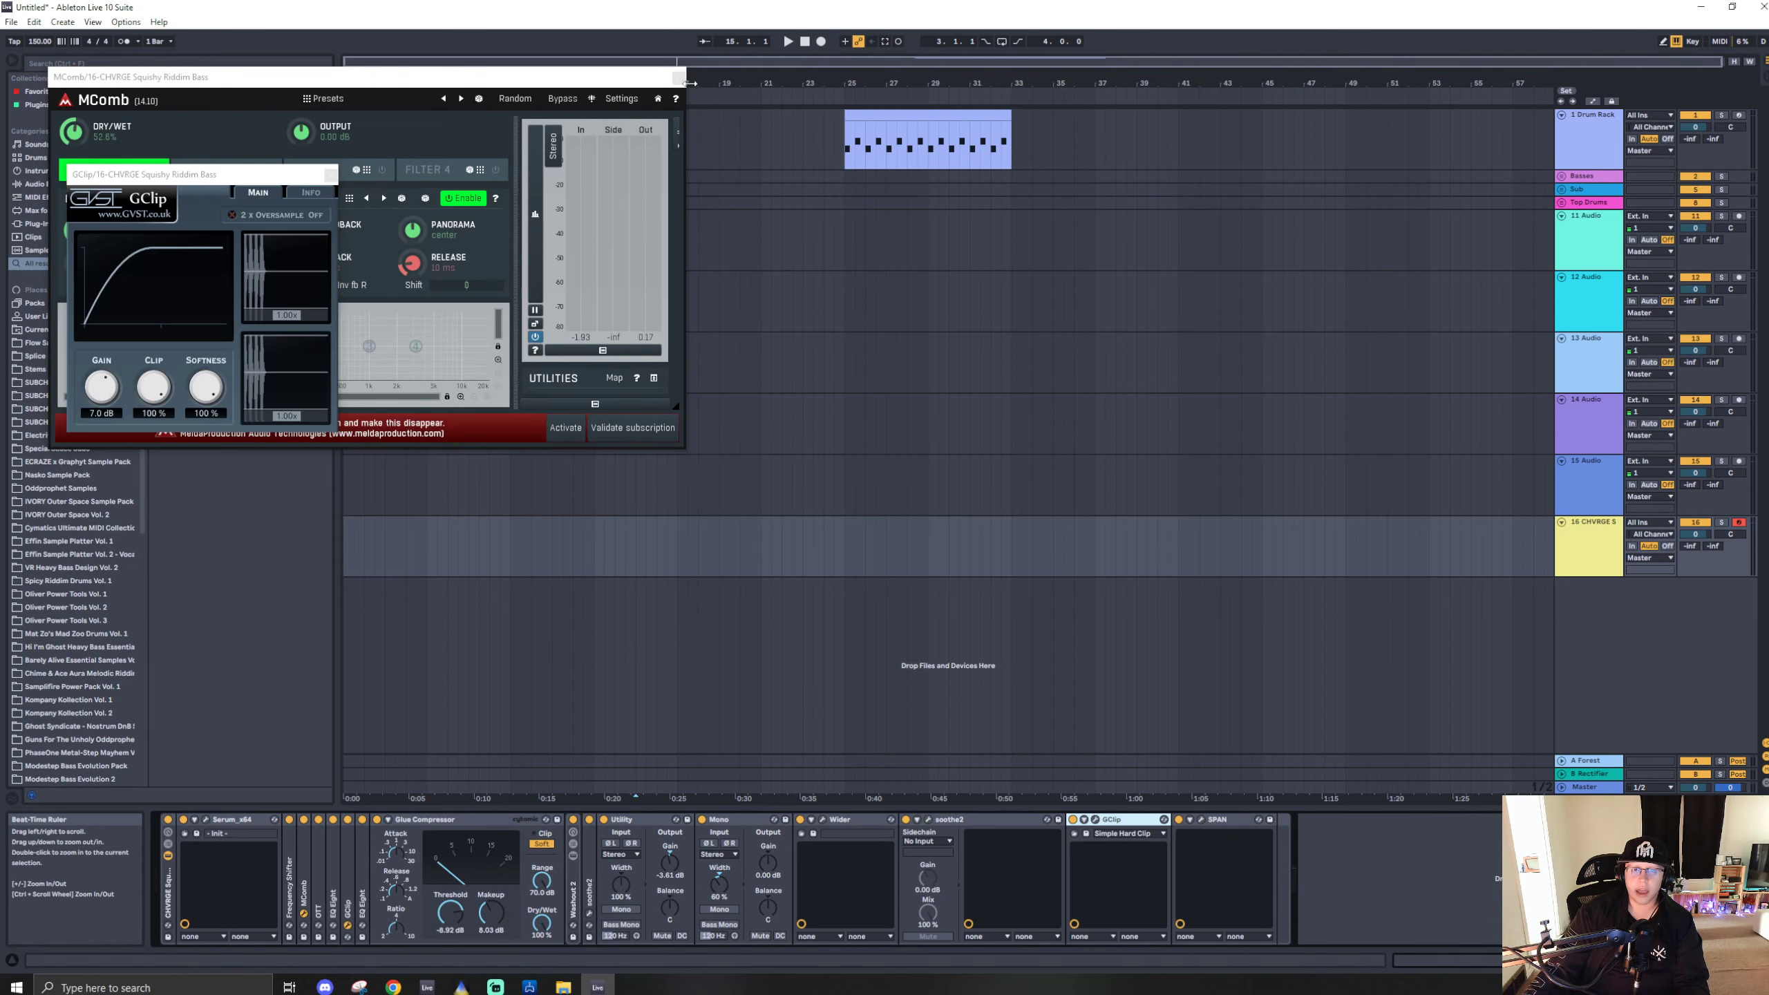
pyautogui.click(679, 77)
pyautogui.click(331, 174)
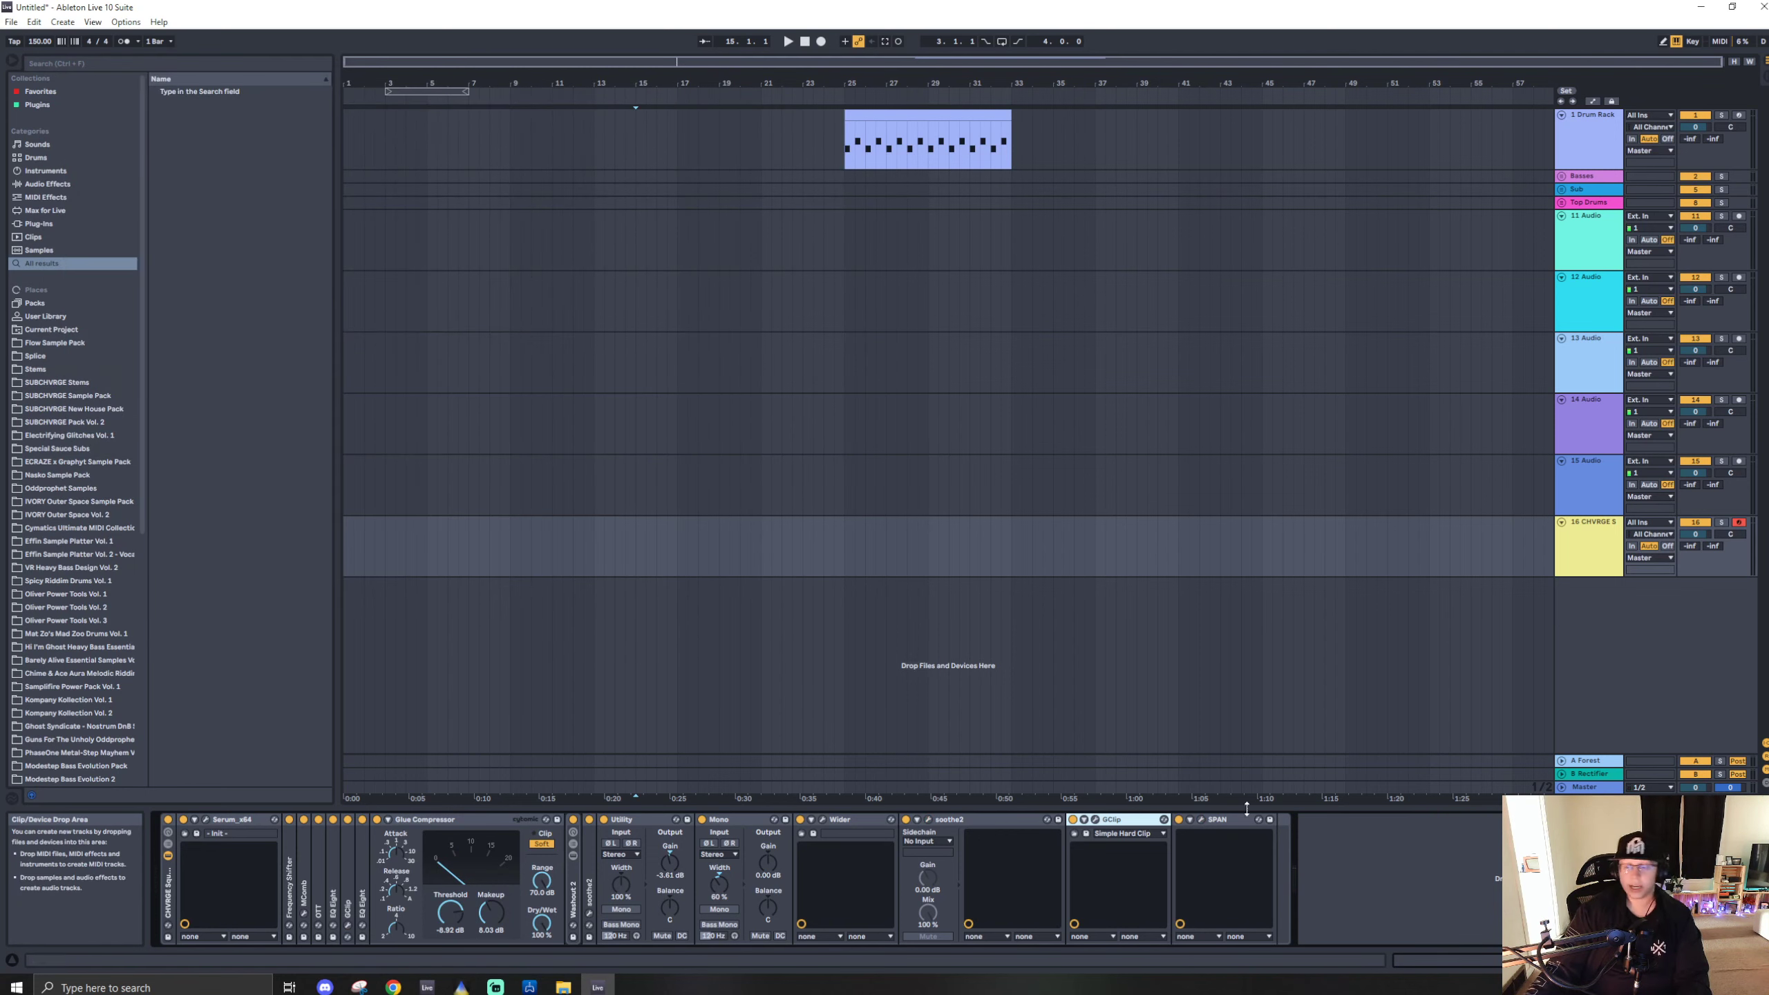